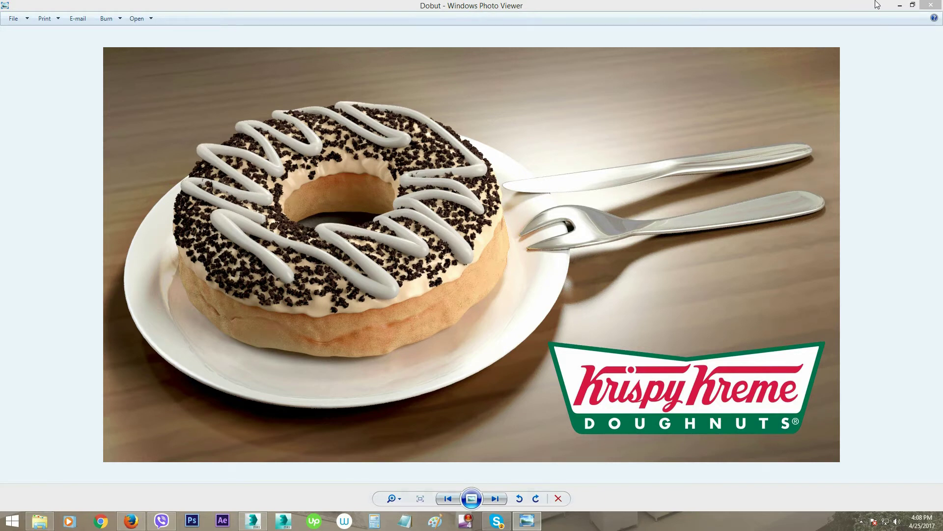
Step: Minimize the doughnut reference photo in Windows Photo Viewer to reveal the empty 3ds Max scene
left_click(900, 5)
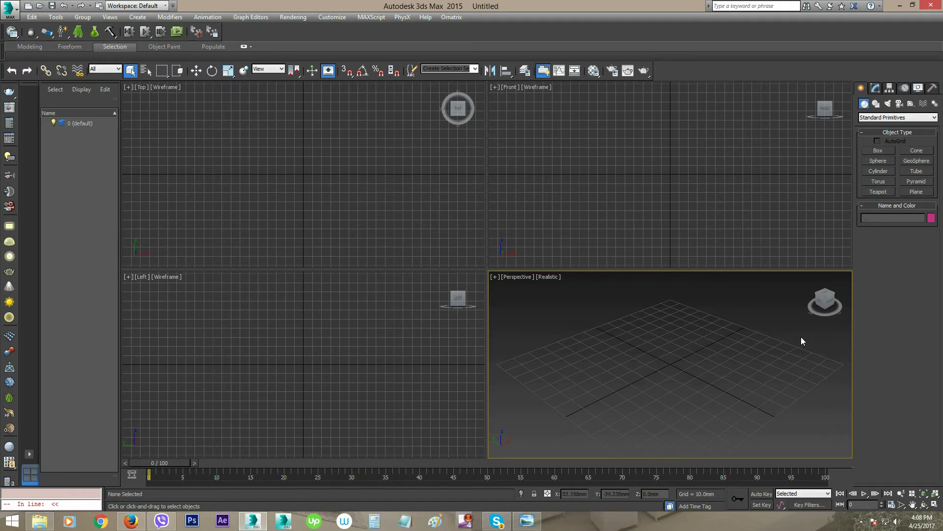
Step: Reset 3ds Max to a fresh, empty scene
left_click(7, 14)
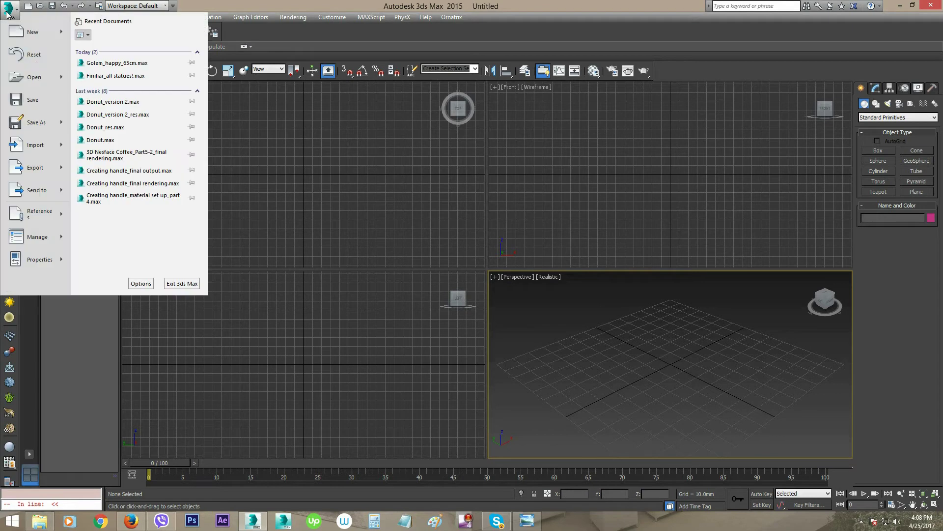
left_click(40, 62)
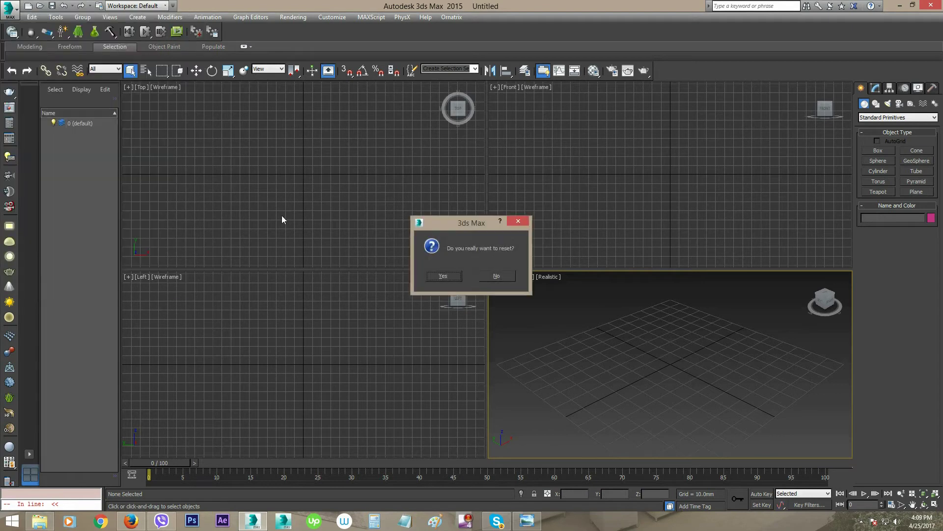
left_click(434, 274)
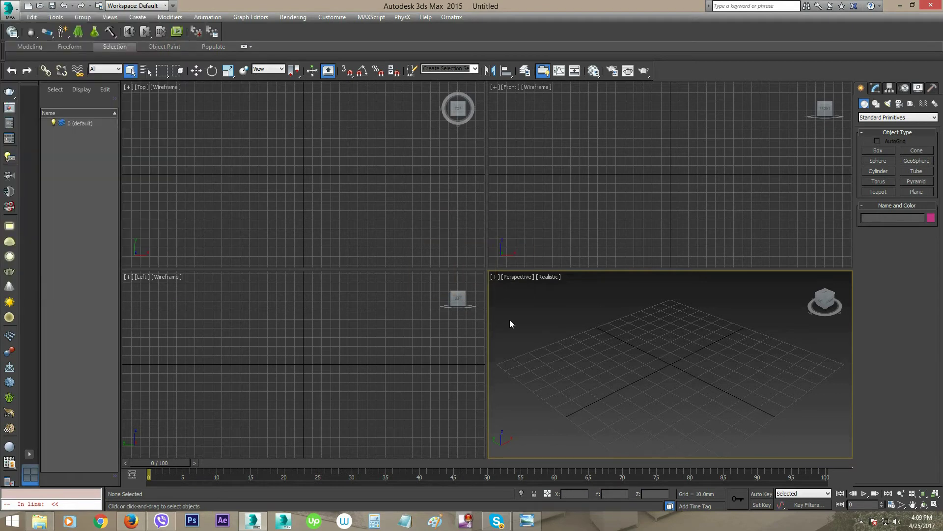
Step: Set display units to Metric Millimeters and system units to 1 Unit = 1.0 Millimeters
left_click(332, 18)
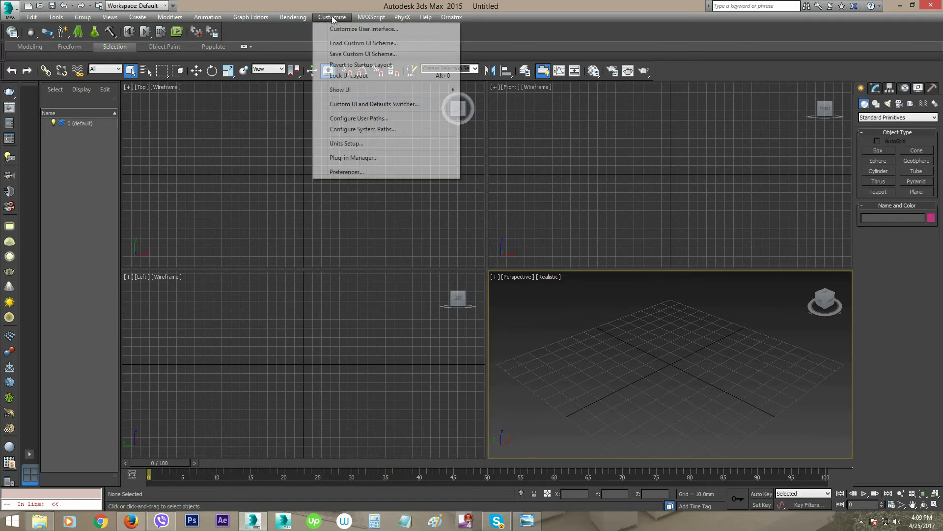
left_click(342, 144)
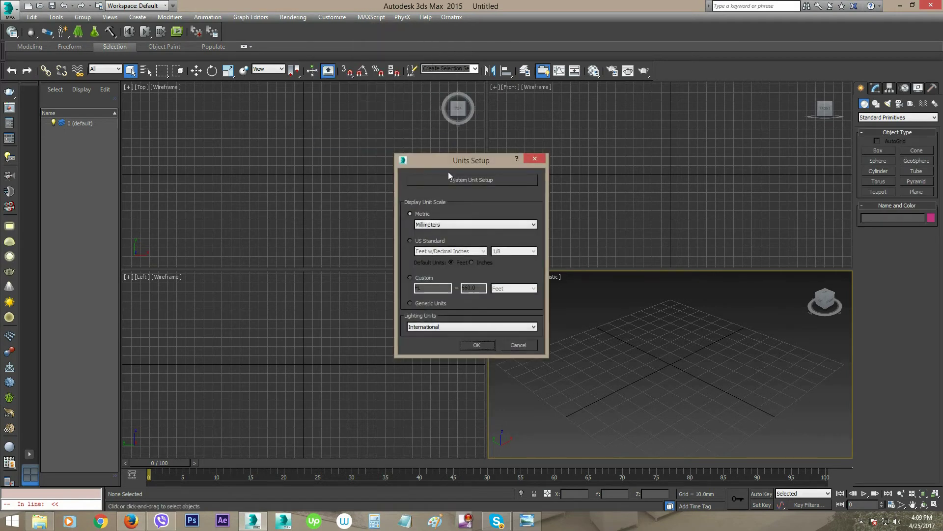
left_click_drag(452, 163, 440, 154)
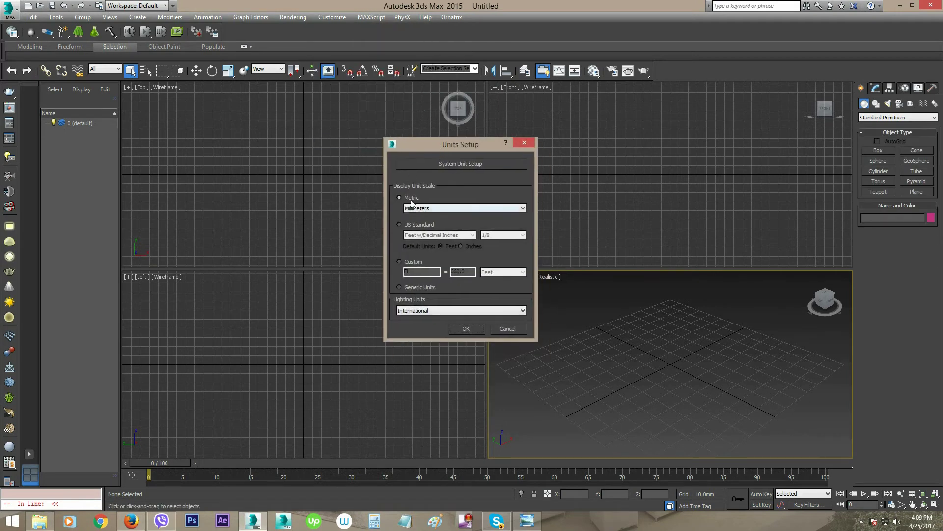
left_click(433, 212)
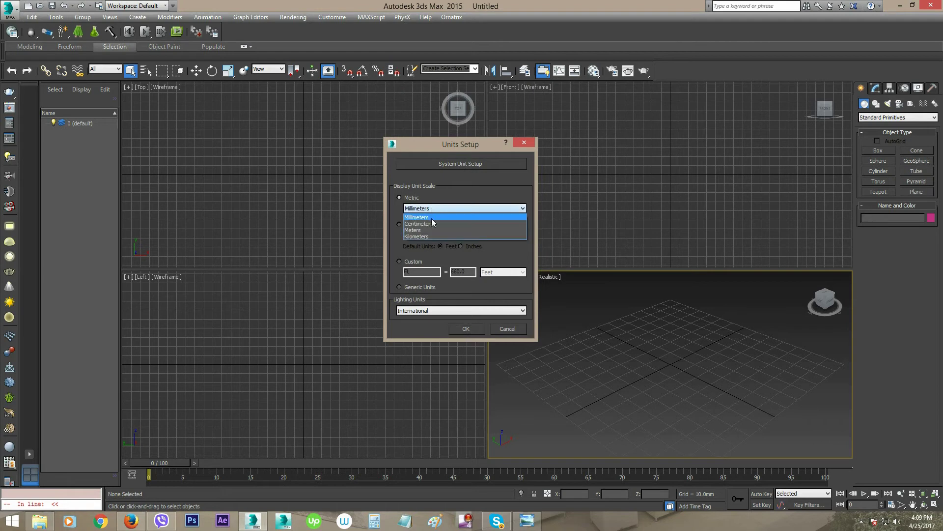
left_click(450, 164)
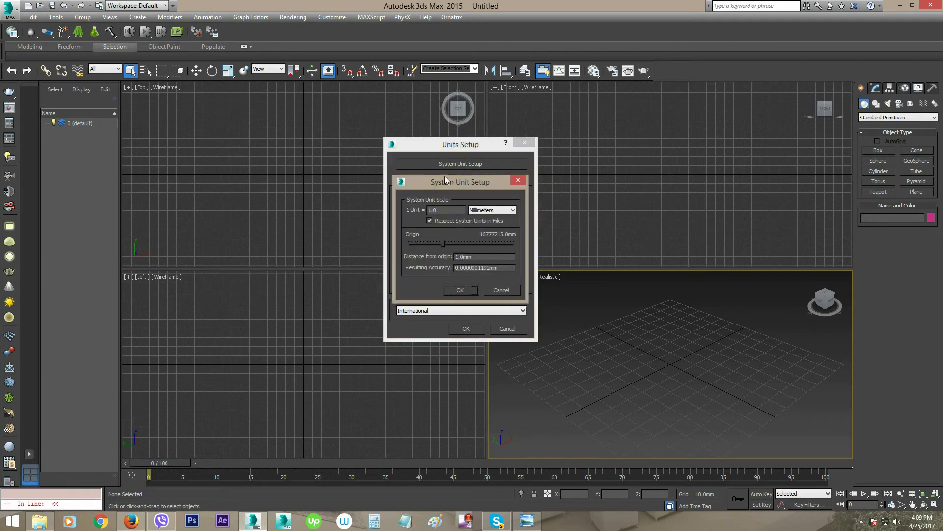
left_click(490, 210)
left_click(482, 239)
left_click(464, 291)
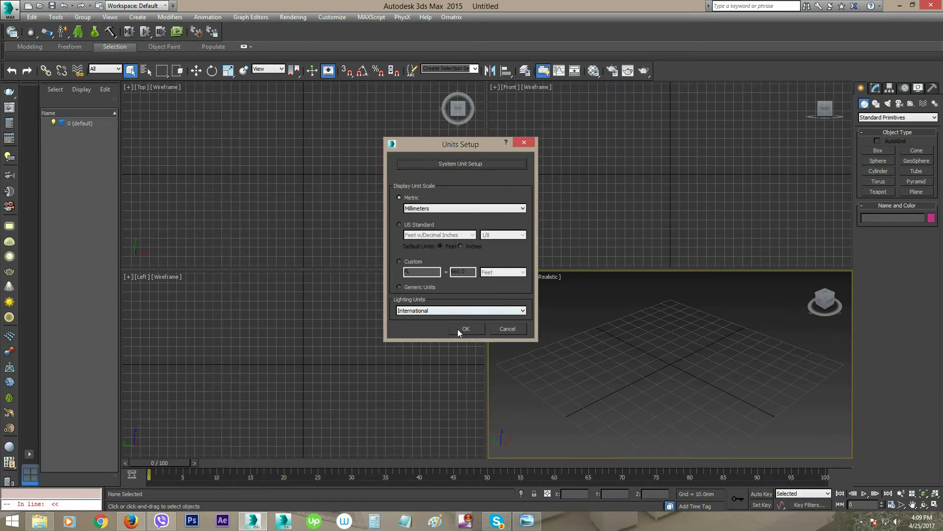
left_click(458, 329)
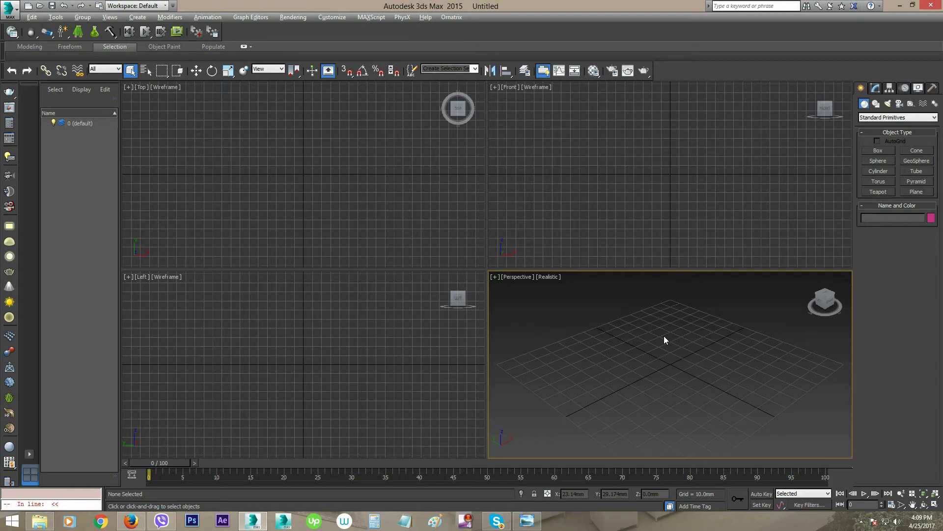
Step: In a maximized Perspective view, draw a plane over the grid centre
key("alt+w")
left_click(916, 192)
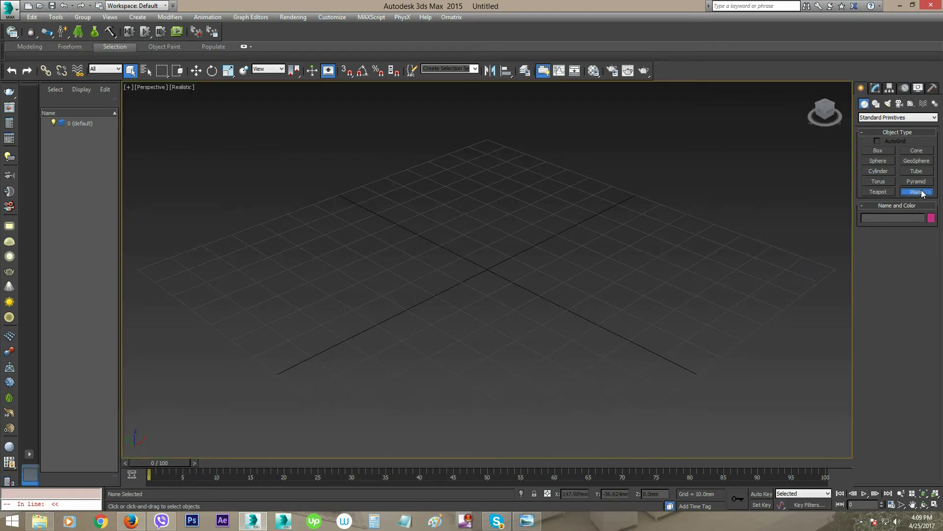
scroll(672, 247, "down", 10)
mouse_move(672, 246)
middle_mouse_down("alt")
mouse_move(619, 248)
mouse_move(533, 220)
mouse_move(521, 256)
middle_mouse_up("alt")
mouse_move(422, 196)
left_mouse_down()
mouse_move(622, 377)
mouse_move(642, 359)
left_mouse_up()
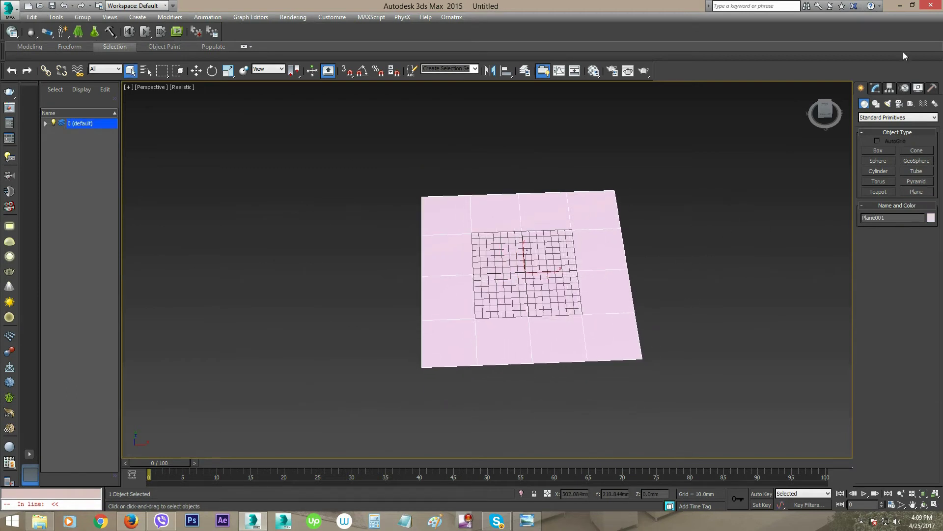
left_click(877, 89)
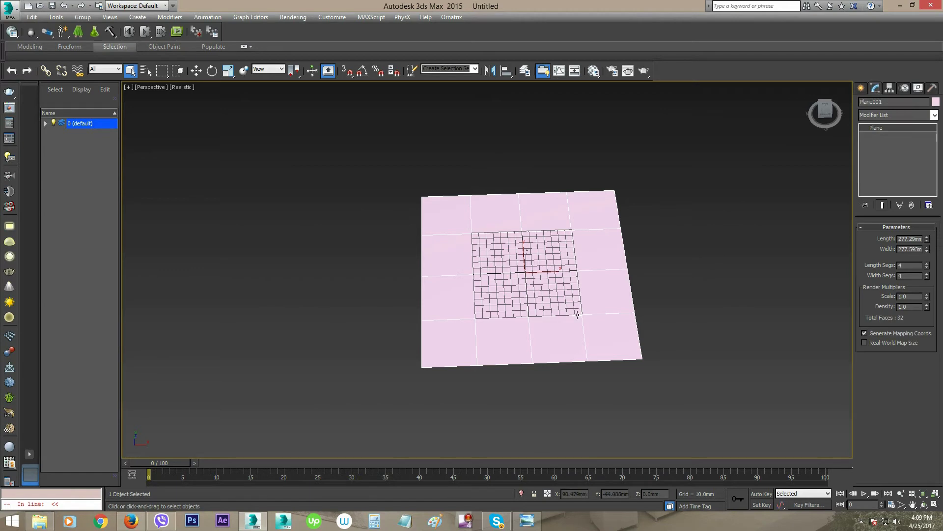
middle_click_drag(555, 300, 564, 320, "alt")
scroll(564, 320, "up", 2)
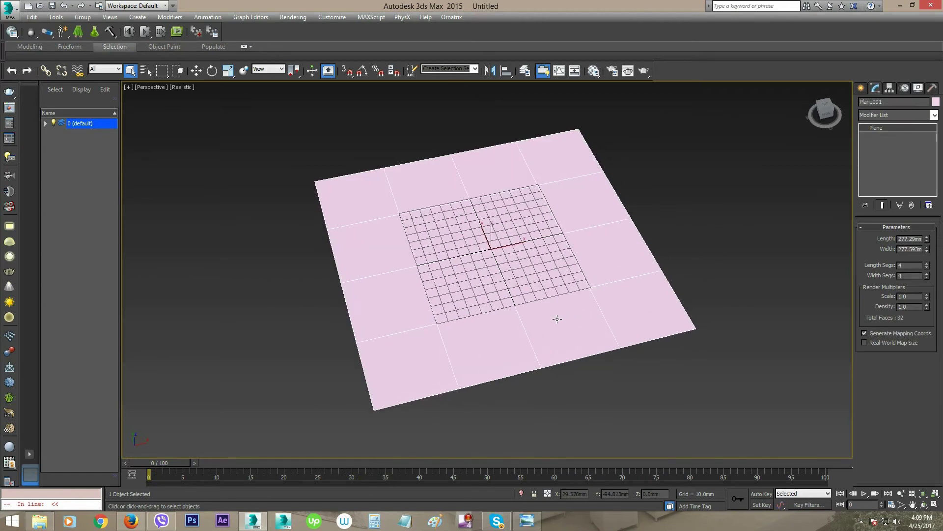
middle_click_drag(558, 319, 529, 327)
Step: Centre the plane at the origin by zeroing its X and Y positions
key("w")
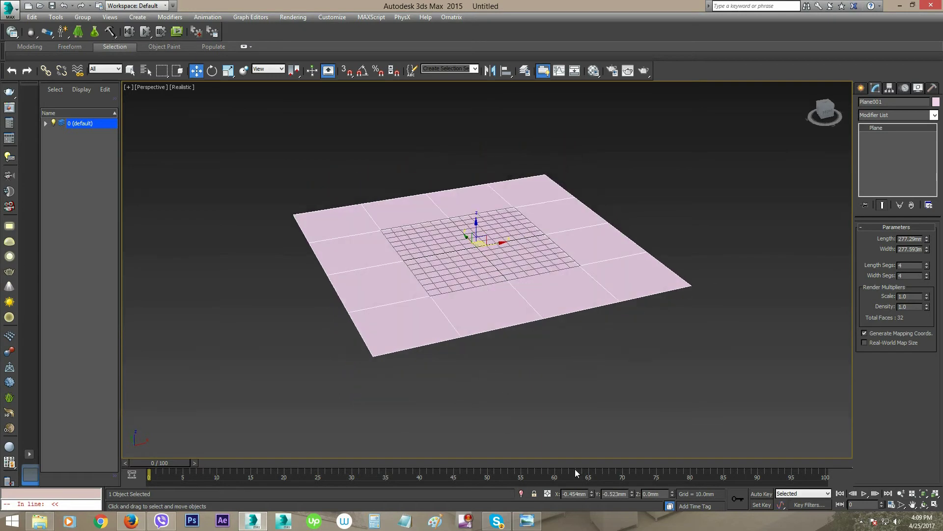
right_click(591, 494)
right_click(632, 492)
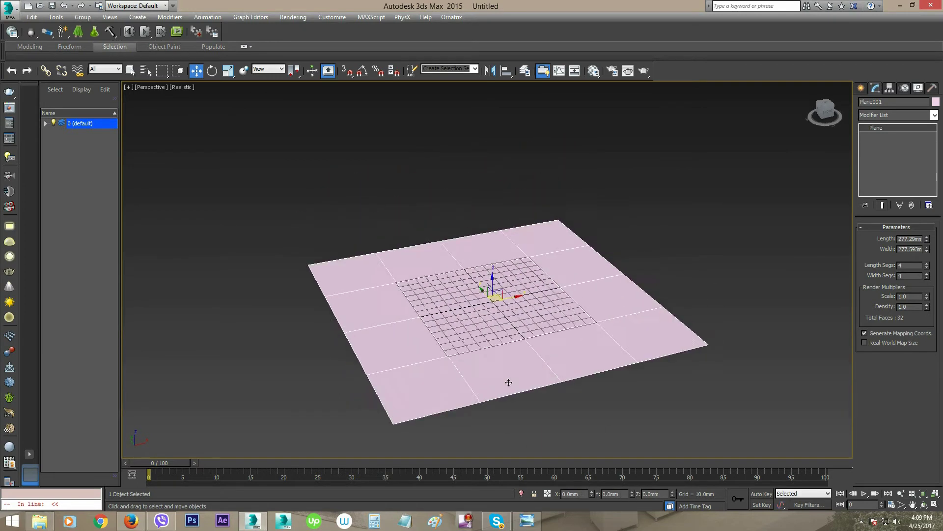
scroll(507, 381, "up", 2)
scroll(490, 261, "up", 2)
scroll(481, 322, "up", 2)
mouse_move(482, 321)
middle_mouse_down("alt")
mouse_move(476, 315)
mouse_move(520, 264)
mouse_move(576, 262)
mouse_move(636, 206)
middle_mouse_up("alt")
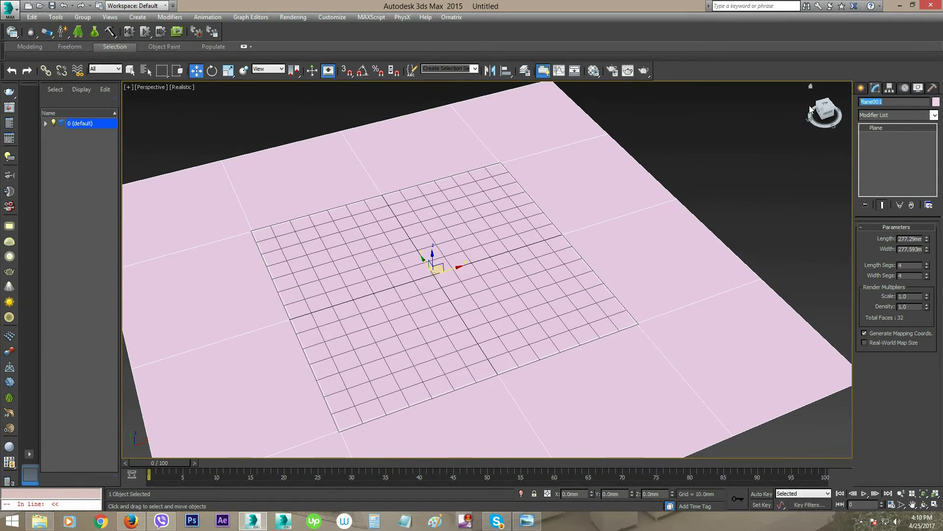
Step: Rename the plane 'Table', colour it dark grey, and deselect it
type("Table")
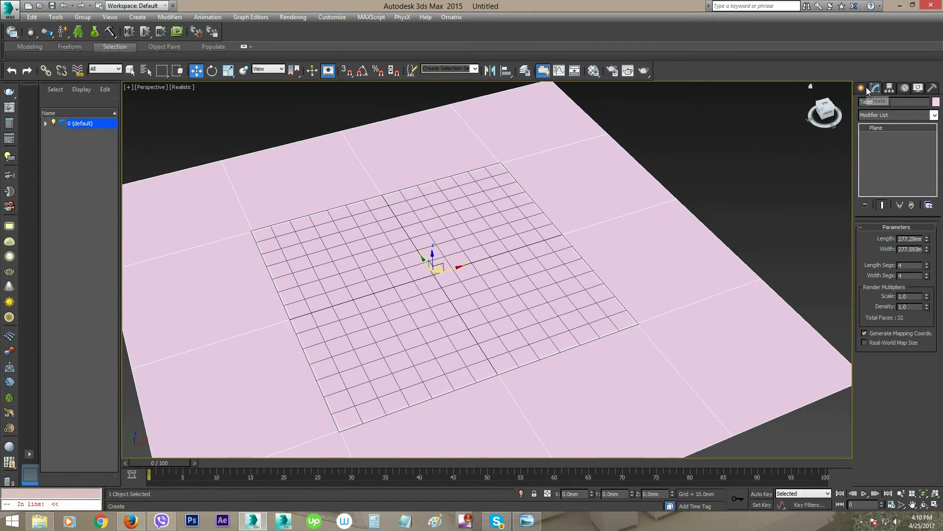
left_click(935, 102)
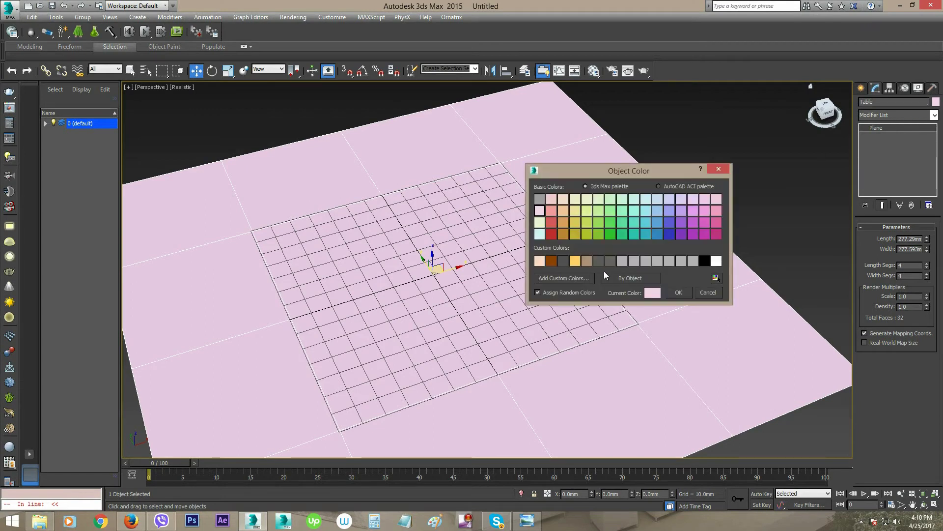
left_click(562, 261)
left_click(679, 293)
left_click(778, 219)
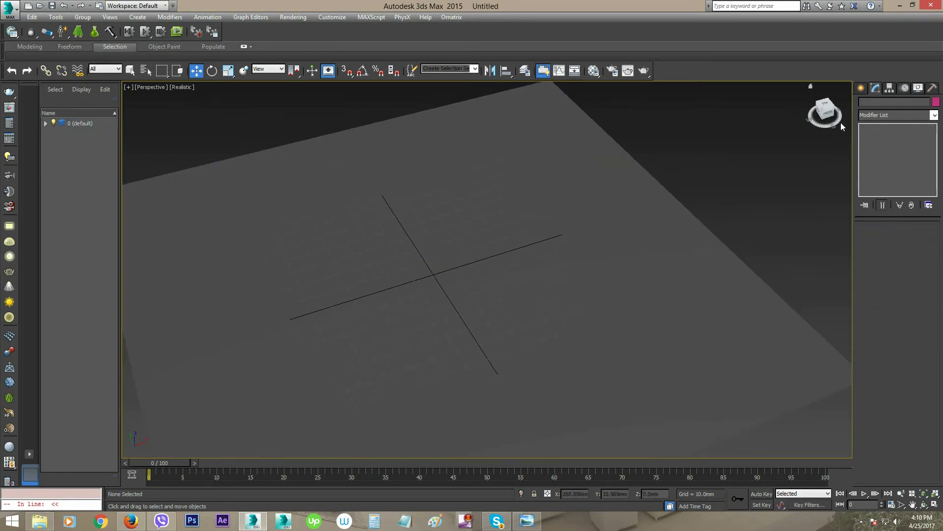
Step: Hide the home grid and switch the primitive list to Extended Primitives
key("g")
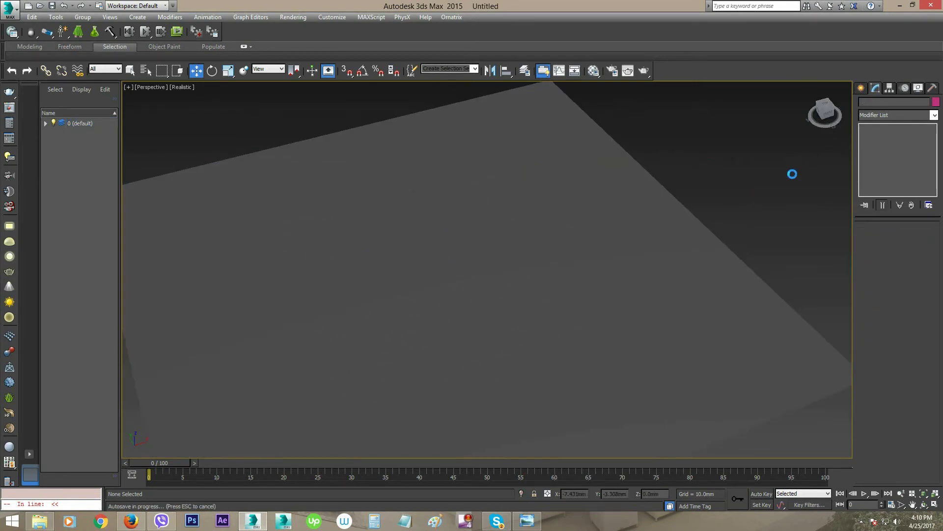
left_click(862, 89)
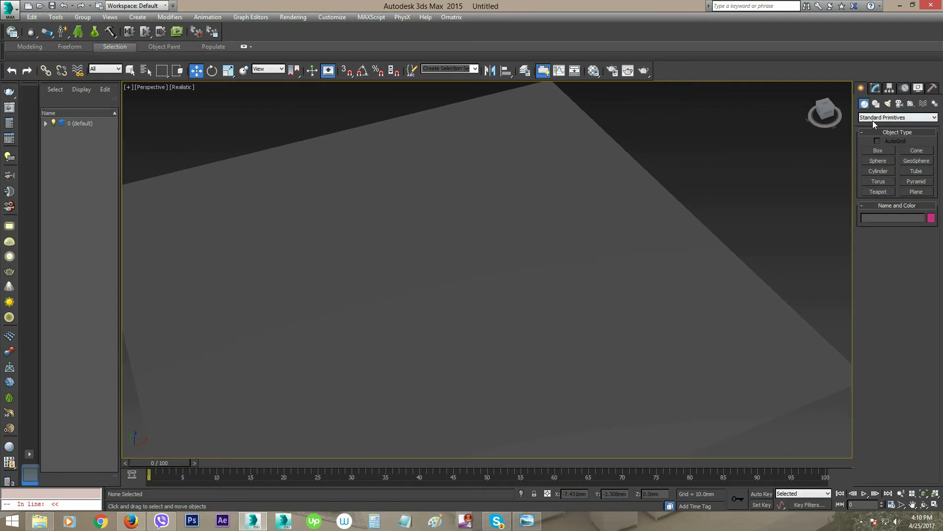
left_click(881, 117)
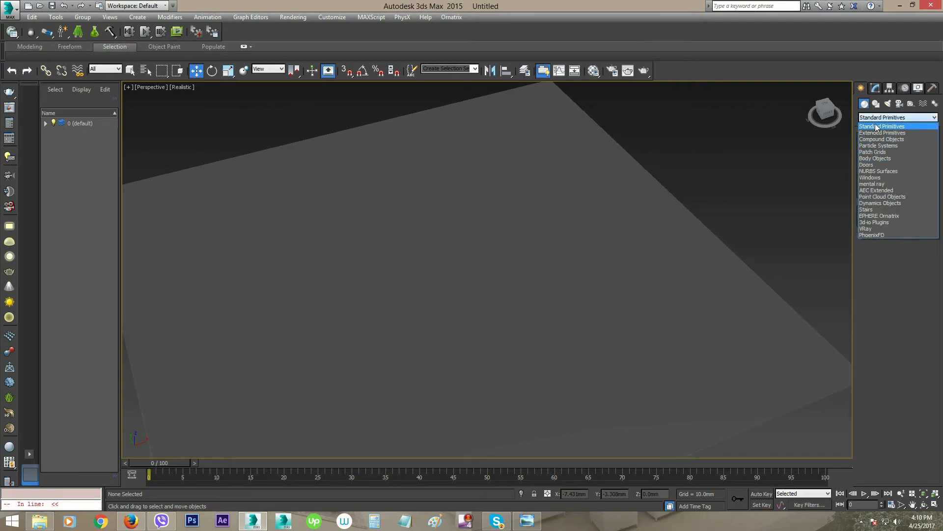
left_click(875, 127)
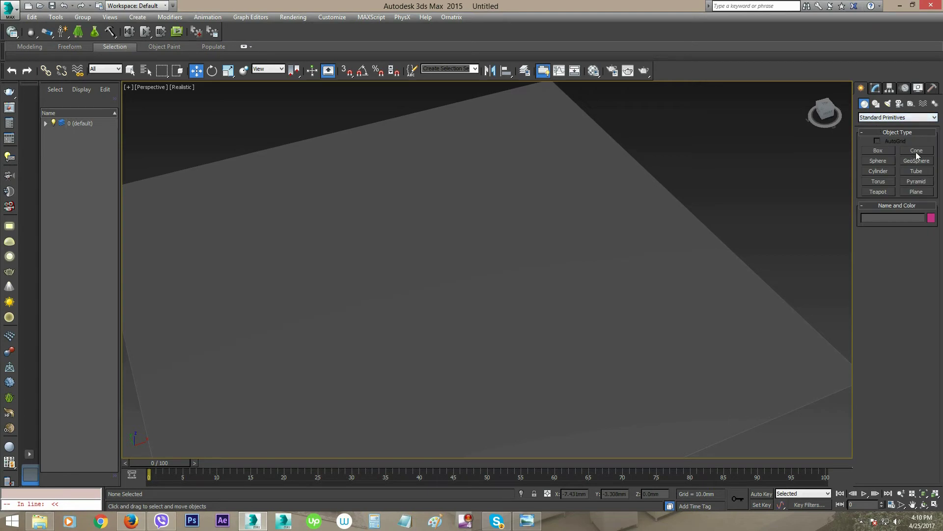
left_click(898, 118)
left_click(887, 133)
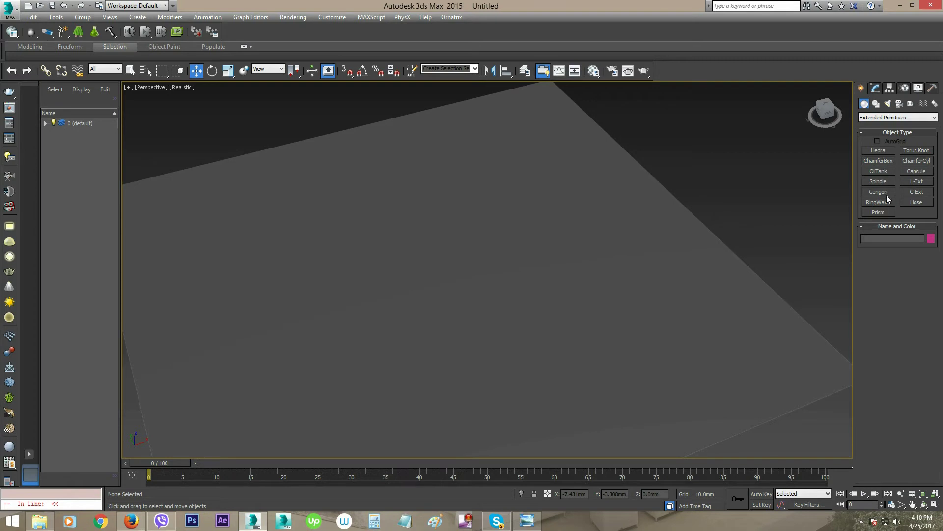
Step: Start a Torus Knot, cancel it, and return to Standard Primitives
left_click(917, 150)
left_click_drag(618, 244, 634, 231)
left_click(621, 227)
right_click(688, 218)
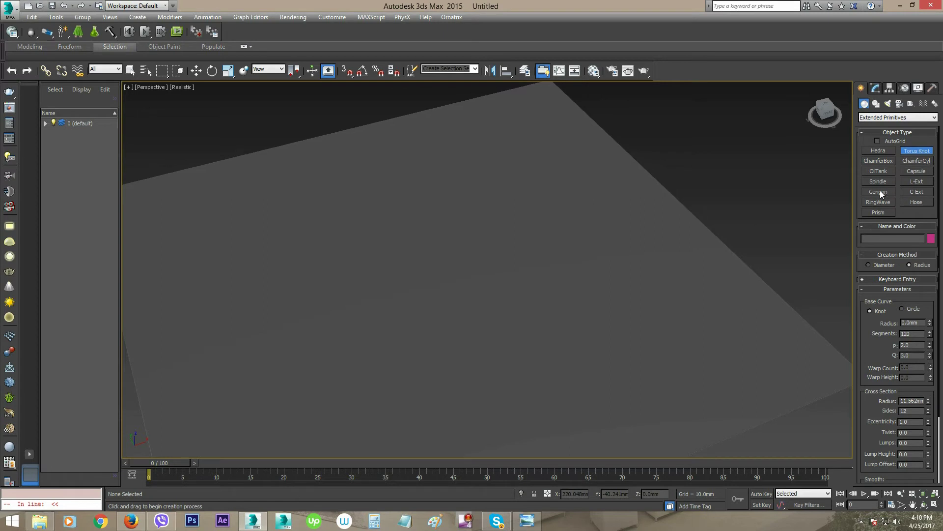
left_click(893, 119)
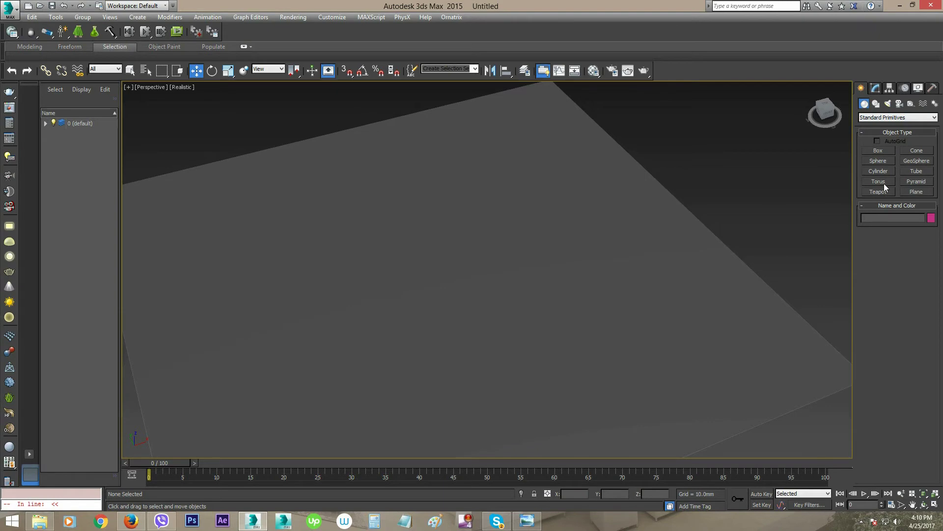
Step: Draw a torus at the centre of the Table plane and show its Modify panel parameters
left_click(883, 184)
scroll(476, 275, "up", 2)
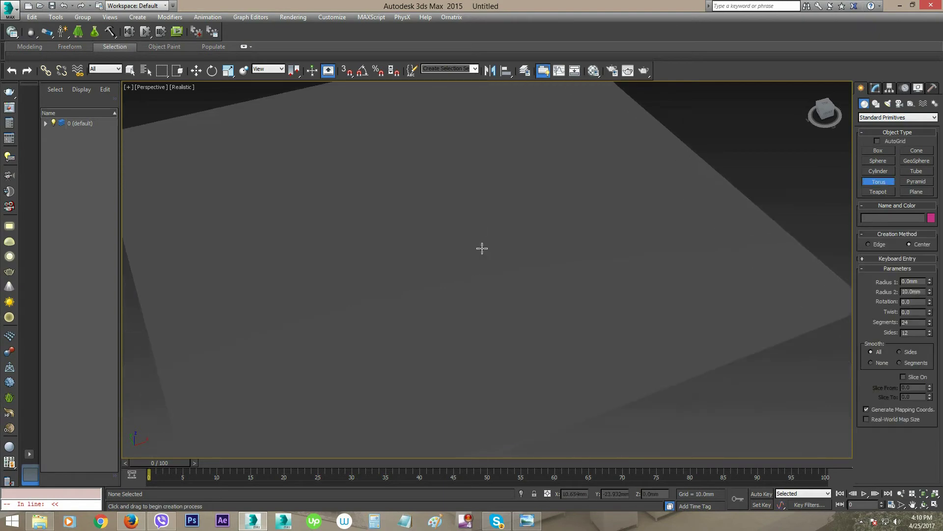
scroll(481, 279, "down", 1)
scroll(534, 300, "down", 2)
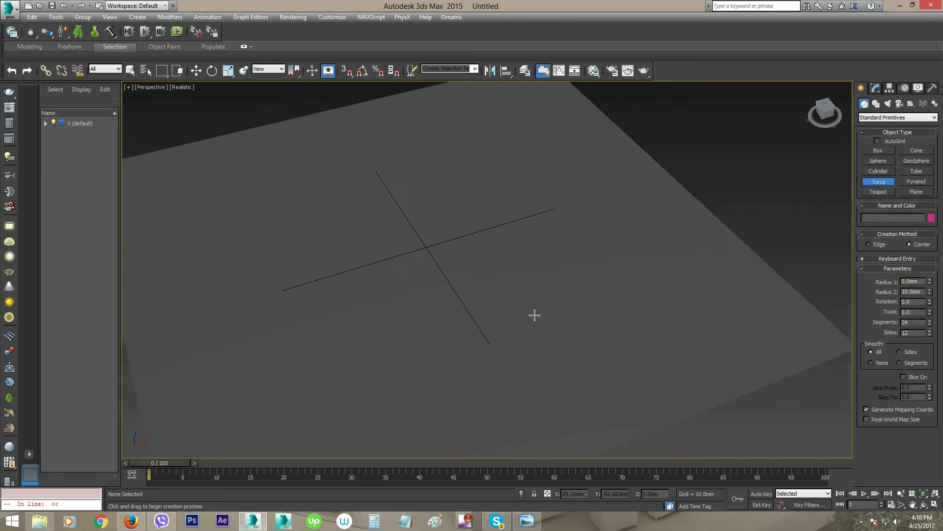
scroll(540, 310, "down", 2)
middle_click_drag(556, 305, 528, 308, "alt")
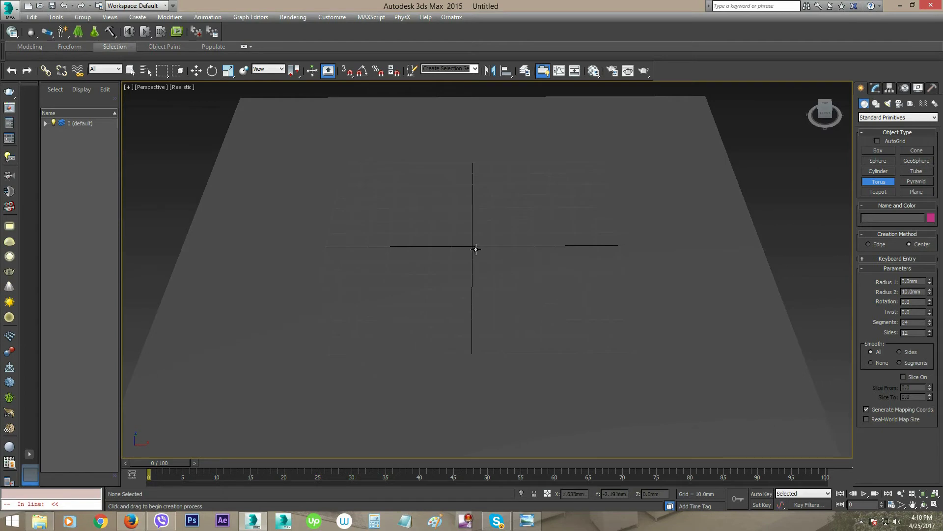
left_click_drag(472, 245, 534, 194)
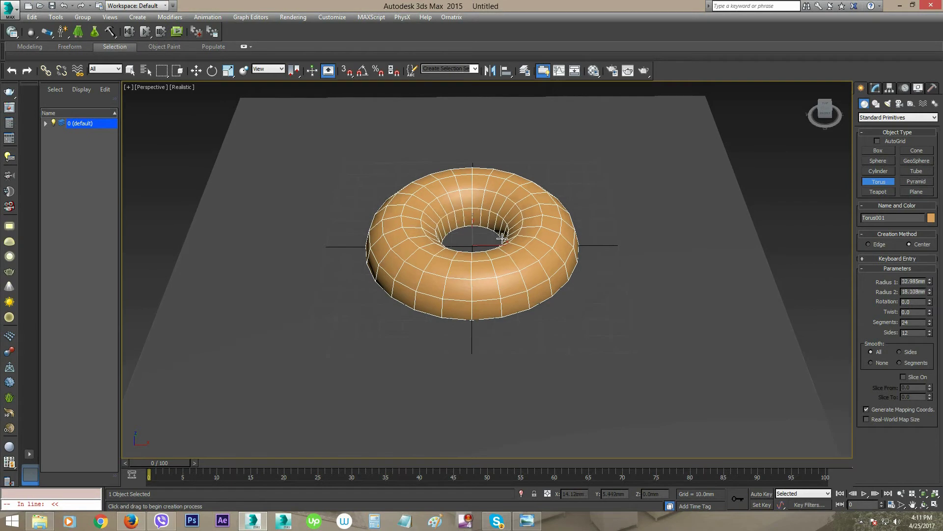
mouse_move(535, 347)
middle_mouse_down("alt")
mouse_move(538, 326)
mouse_move(590, 289)
mouse_move(541, 303)
mouse_move(522, 322)
middle_mouse_up("alt")
middle_click_drag(558, 277, 684, 168, "alt")
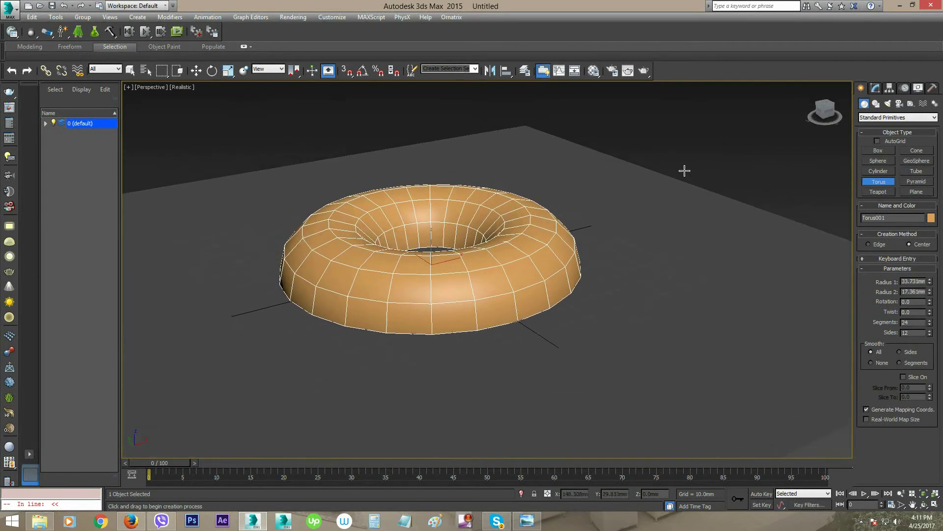
key("w")
left_click(875, 88)
mouse_move(580, 393)
middle_mouse_down("alt")
mouse_move(549, 371)
mouse_move(499, 388)
mouse_move(508, 339)
middle_mouse_up("alt")
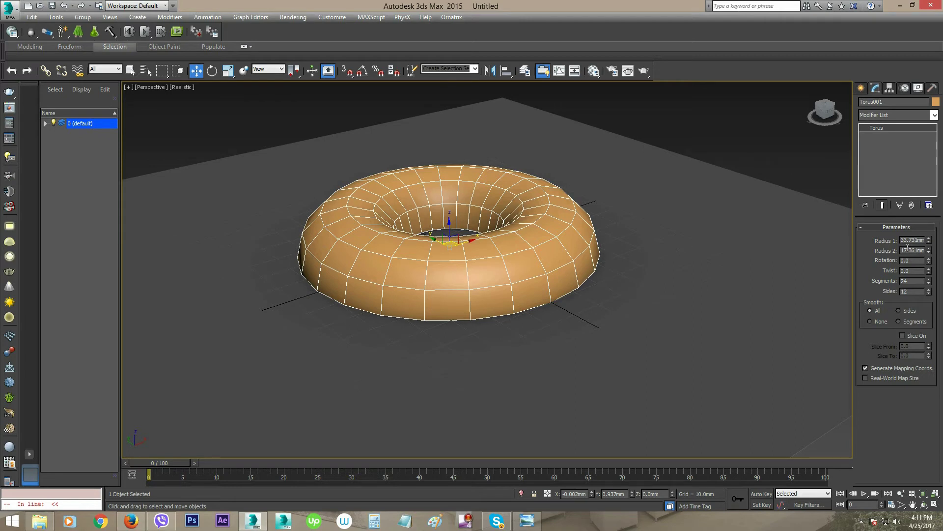
Step: Enter torus Radius 2 of 50, then adjust to Radius 1 52.603 mm and Radius 2 15.5 mm
double_click(909, 250)
type("50")
key("Return")
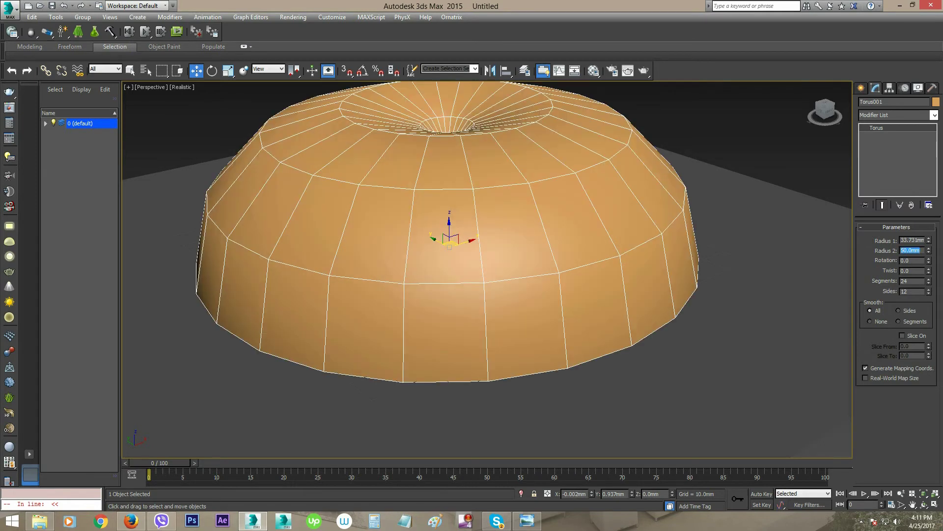
scroll(570, 317, "down", 3)
mouse_move(572, 312)
middle_mouse_down("alt")
mouse_move(350, 218)
mouse_move(575, 282)
middle_mouse_up("alt")
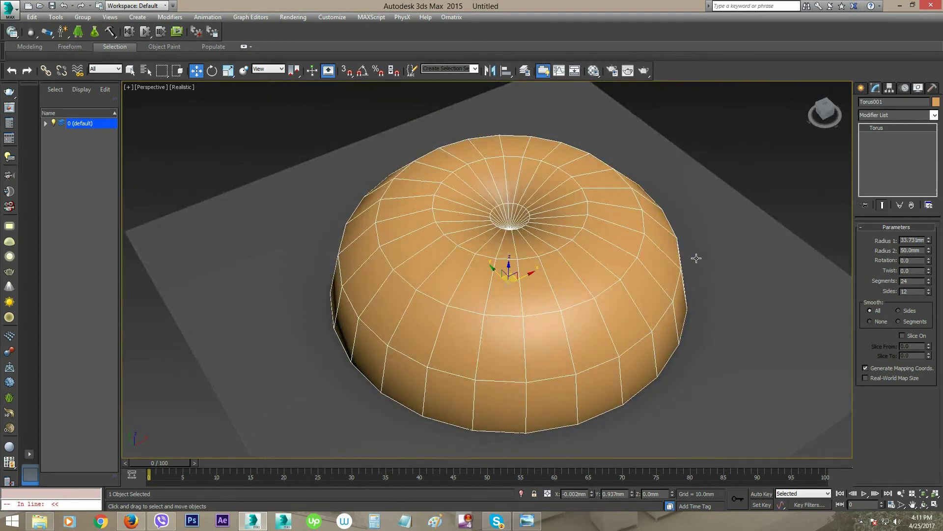
mouse_move(929, 240)
left_mouse_down()
mouse_move(929, 255)
mouse_move(935, 204)
left_mouse_up()
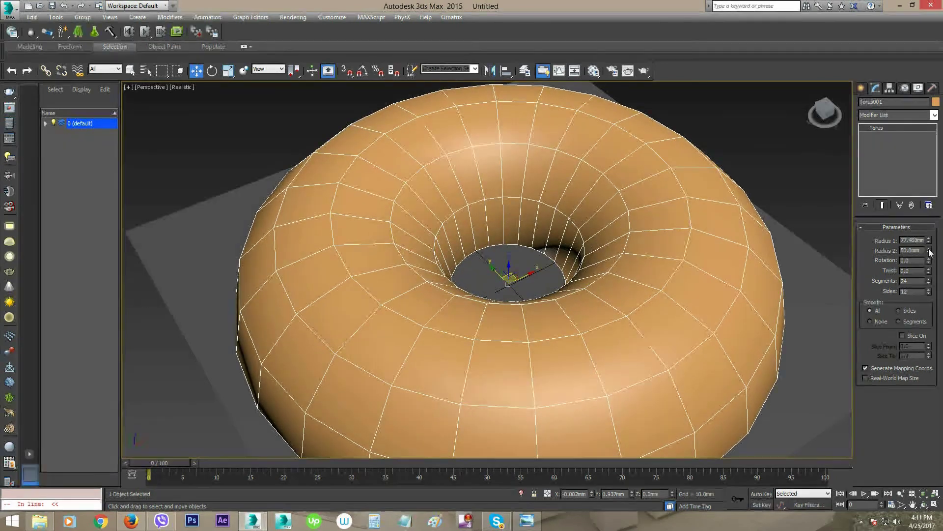
left_click_drag(929, 252, 925, 282)
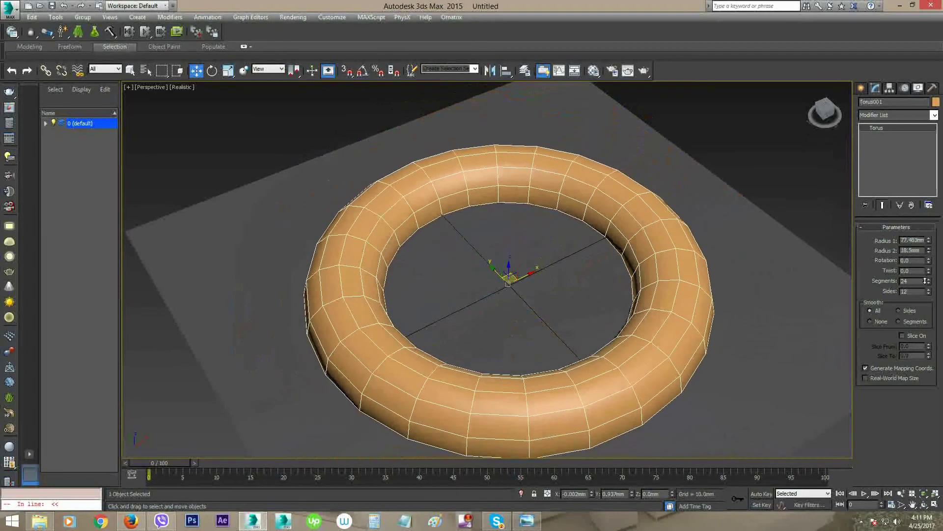
left_click_drag(930, 240, 930, 249)
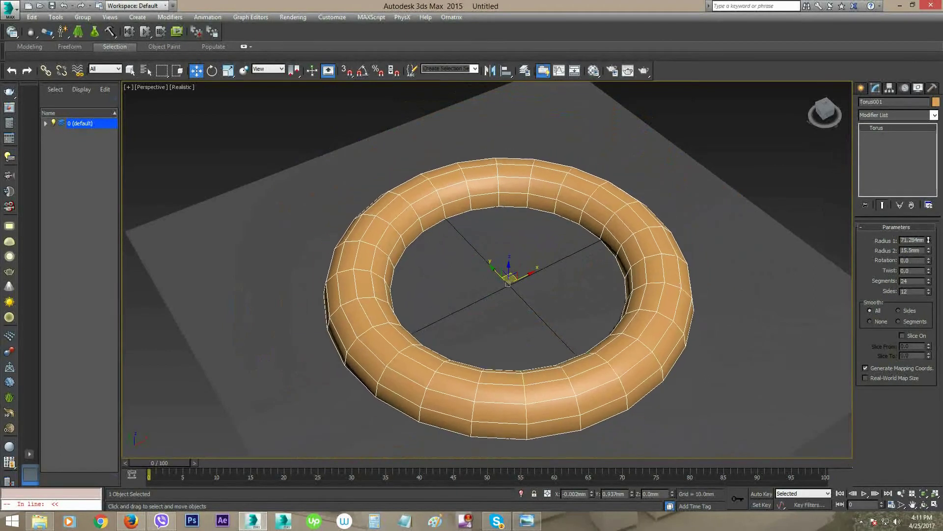
mouse_move(593, 308)
middle_mouse_down("alt")
mouse_move(612, 300)
mouse_move(612, 284)
middle_mouse_up("alt")
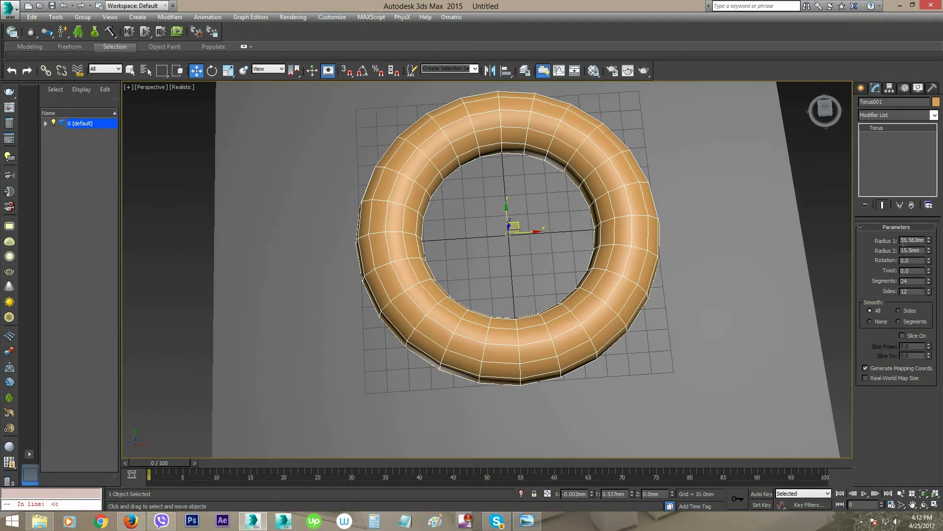
left_click_drag(930, 246, 931, 251)
mouse_move(639, 295)
middle_mouse_down("alt")
mouse_move(631, 305)
mouse_move(604, 267)
mouse_move(615, 248)
mouse_move(602, 289)
middle_mouse_up("alt")
key("t")
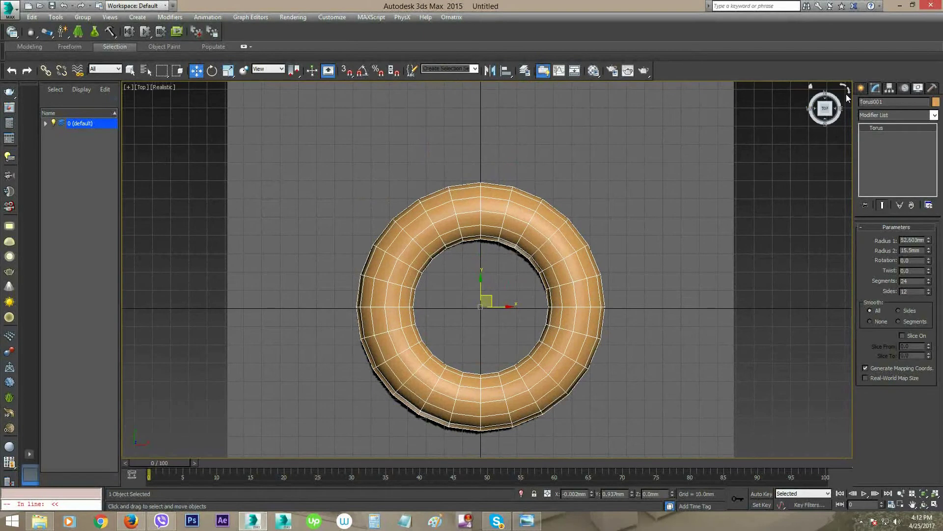
Step: Draw a Tape measuring helper across the space above the torus
left_click(861, 88)
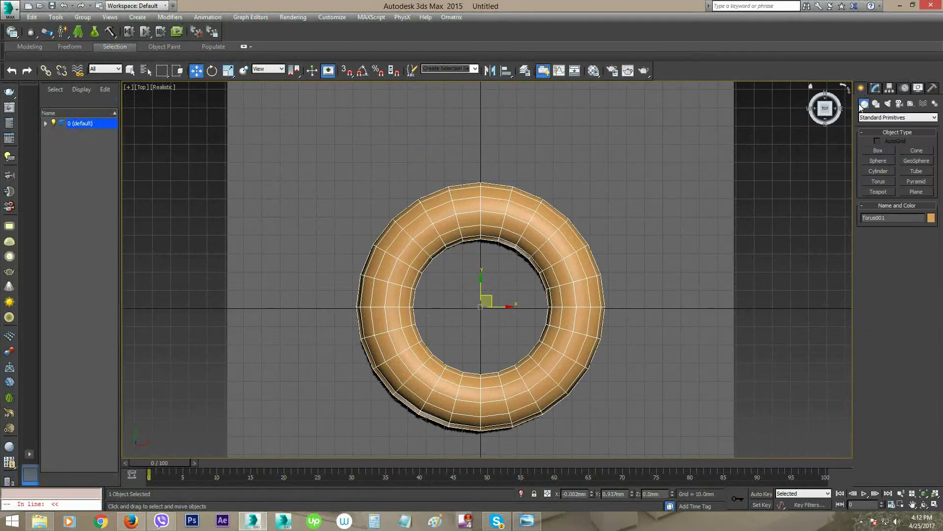
left_click(910, 103)
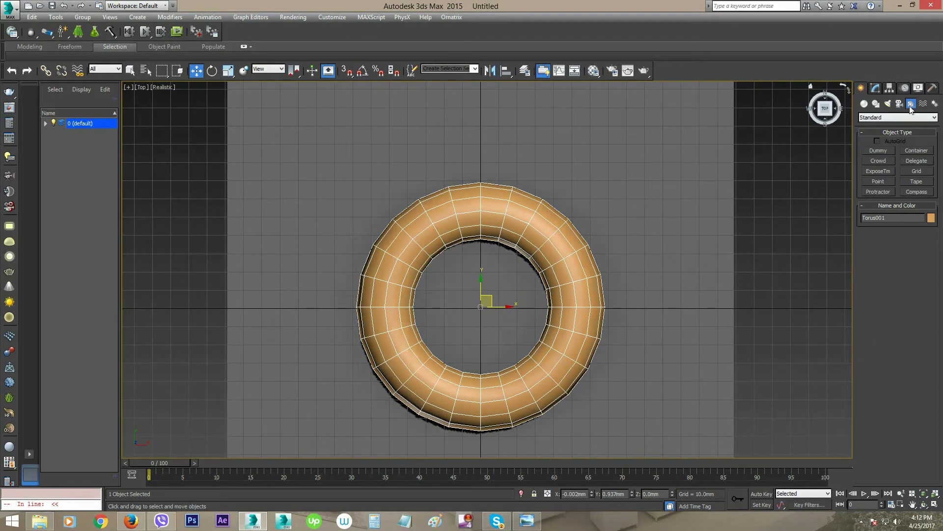
left_click(913, 181)
middle_click_drag(450, 175, 432, 211)
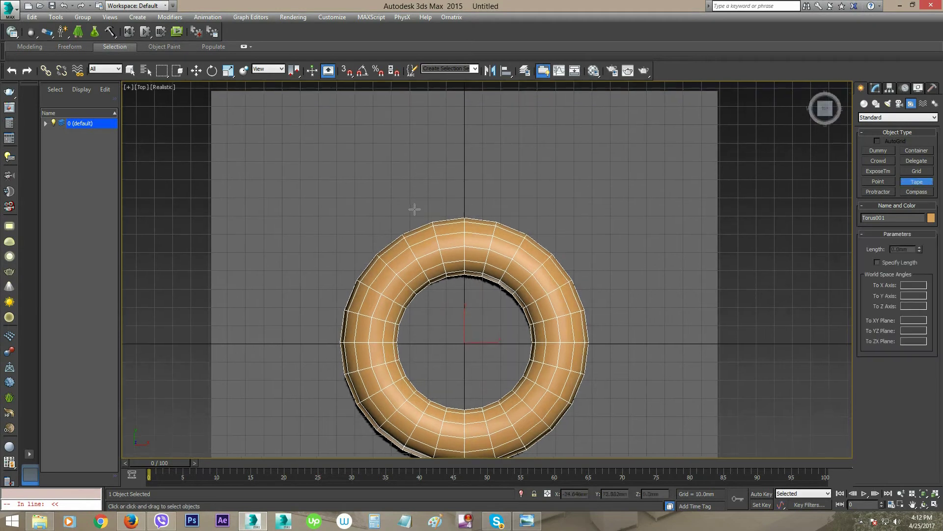
left_click_drag(340, 170, 578, 167)
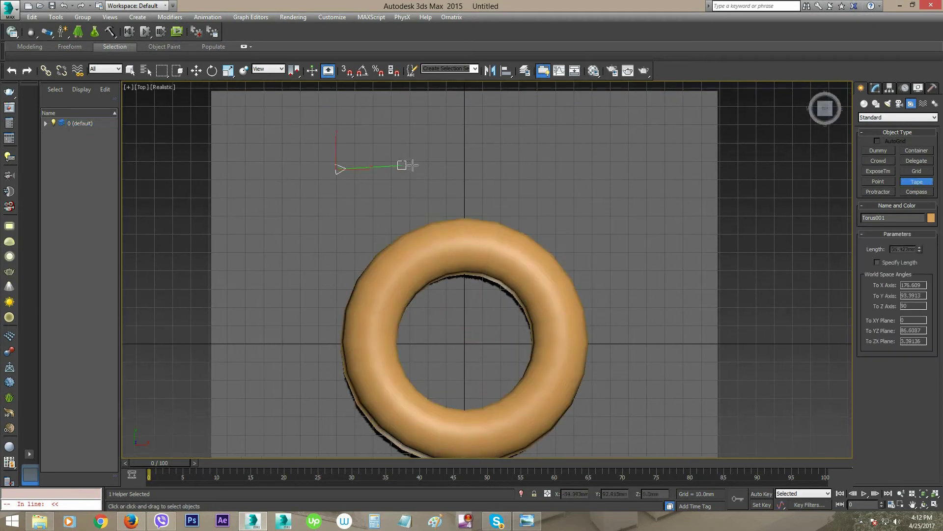
right_click(575, 167)
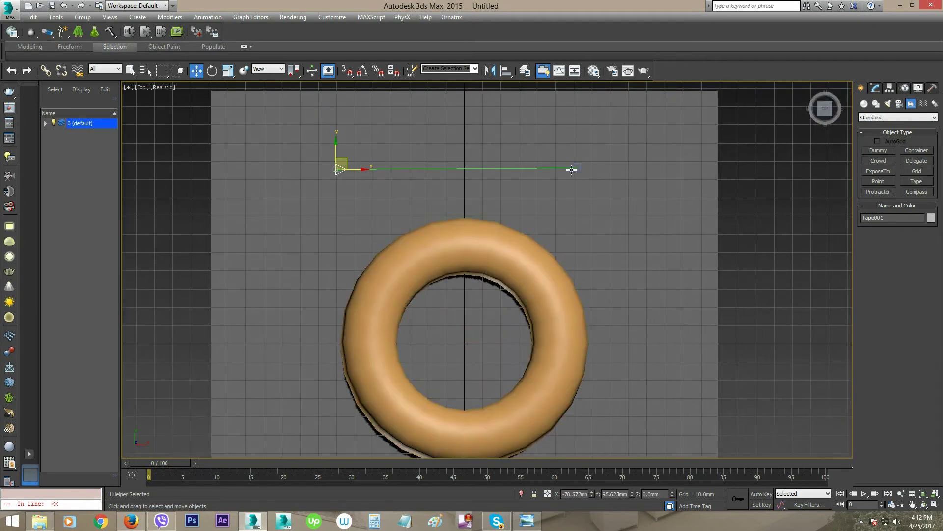
left_click(875, 89)
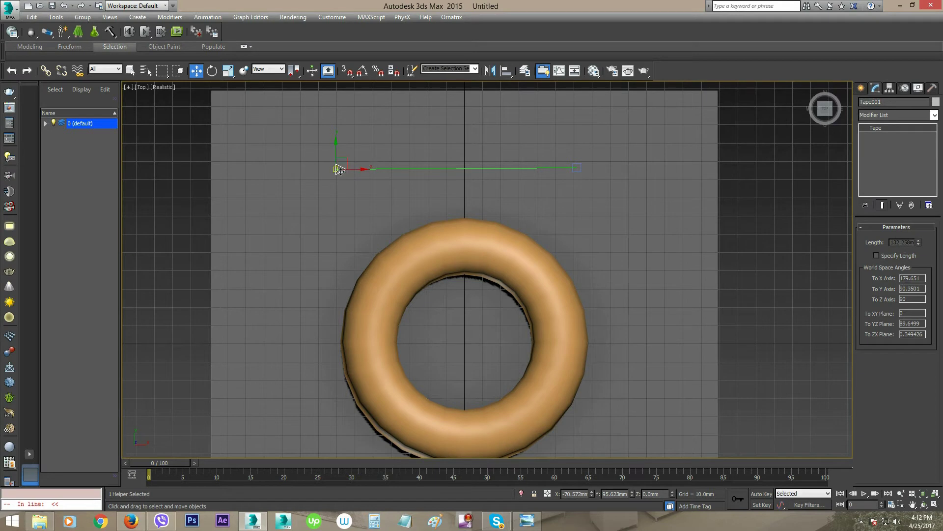
Step: Move the tape's start point and end target down onto the torus's outer edge
left_click_drag(357, 167, 418, 158)
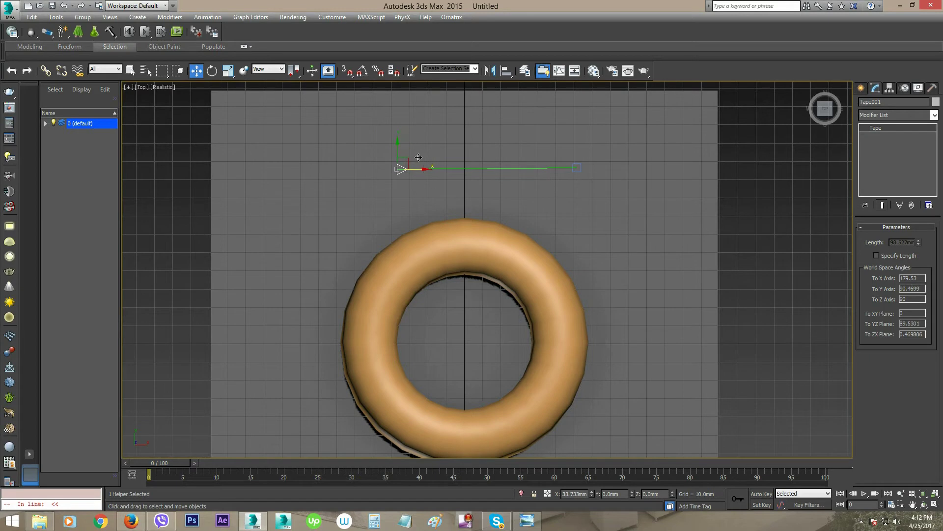
middle_click_drag(486, 229, 428, 202)
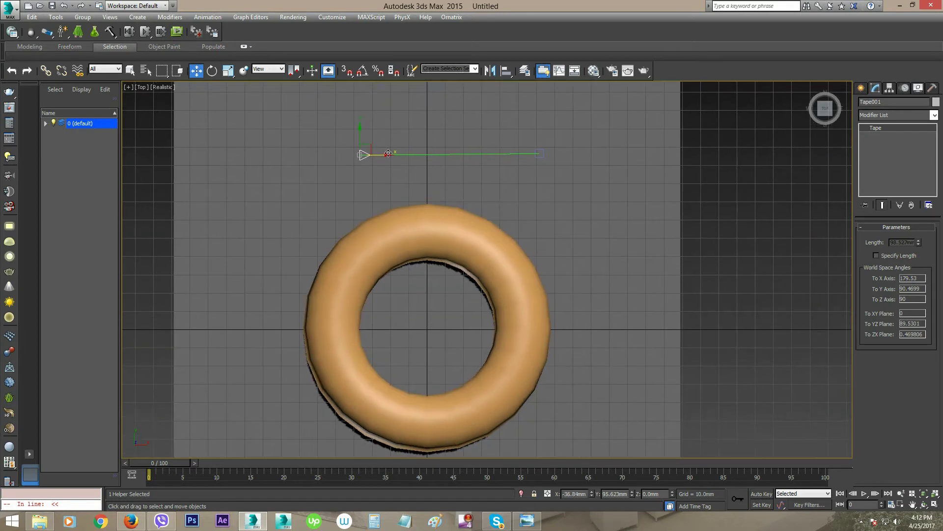
left_click_drag(371, 147, 370, 149)
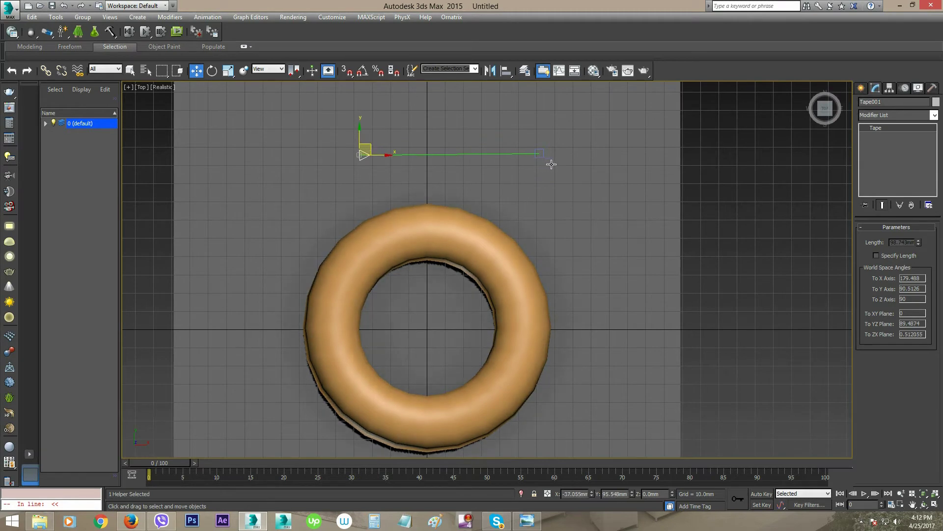
left_click(541, 154)
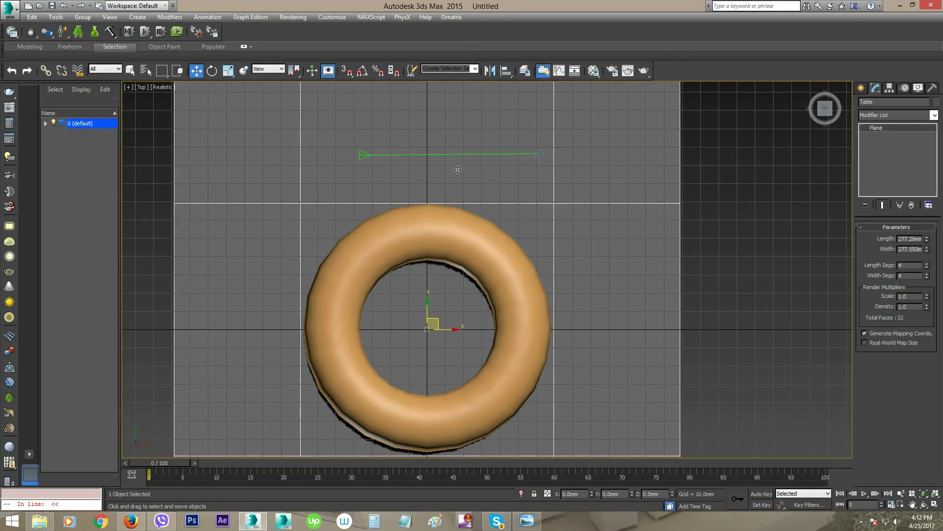
left_click_drag(463, 141, 437, 186)
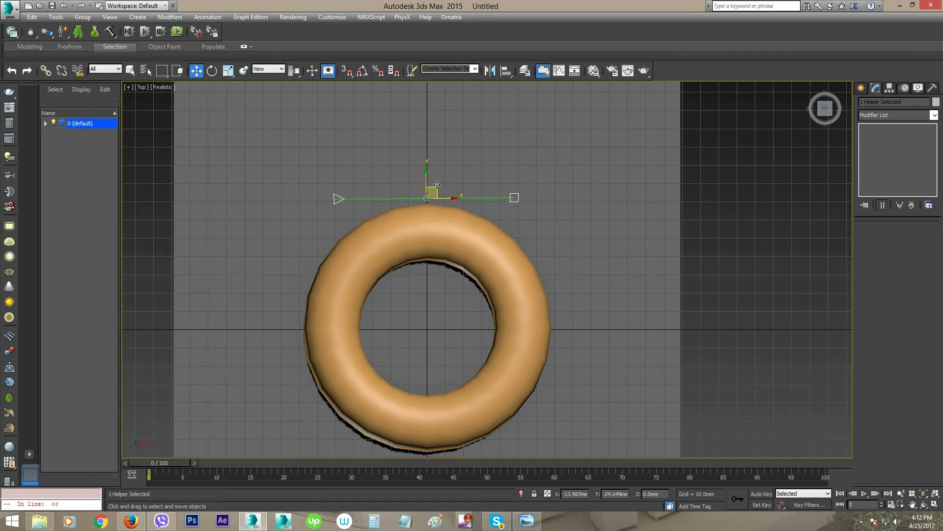
left_click(449, 229)
Step: Resize the torus to Radius 1 38.268 mm and Radius 2 16.674 mm
left_click_drag(929, 252, 927, 262)
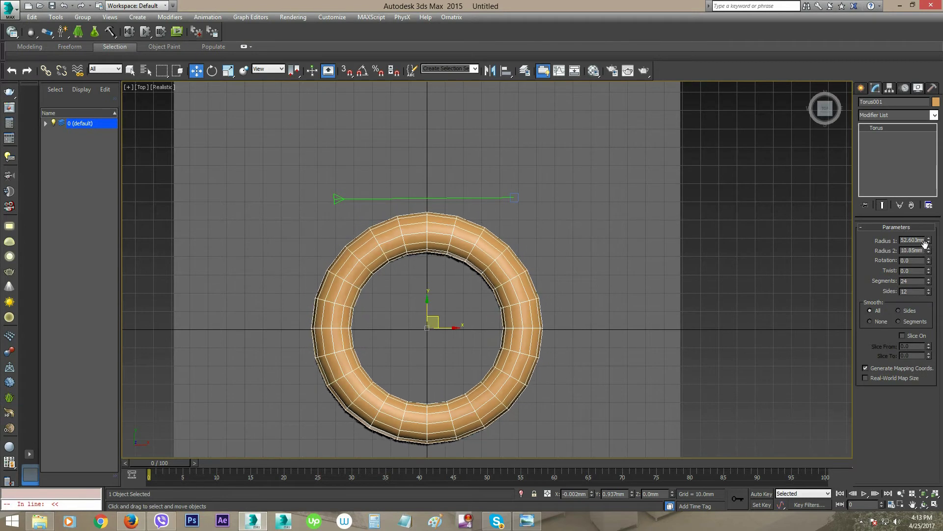
left_click_drag(928, 241, 931, 250)
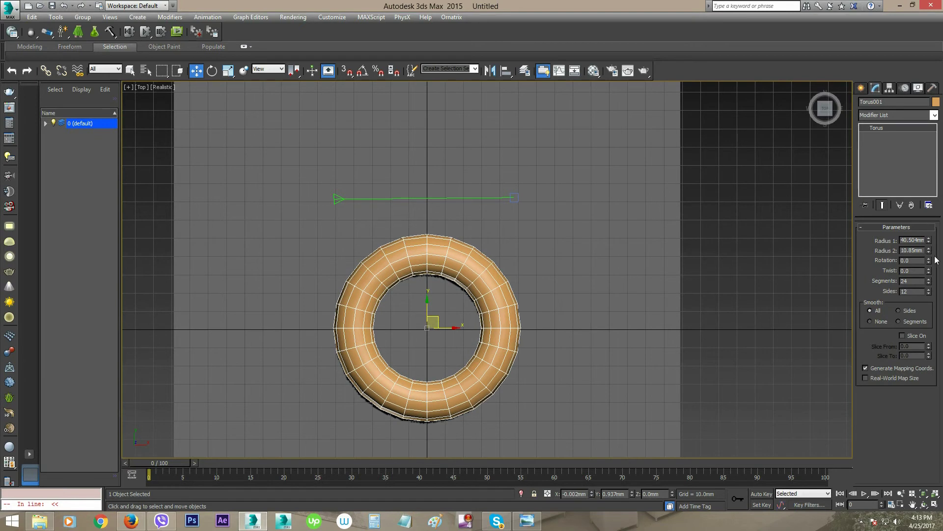
left_click_drag(929, 251, 931, 244)
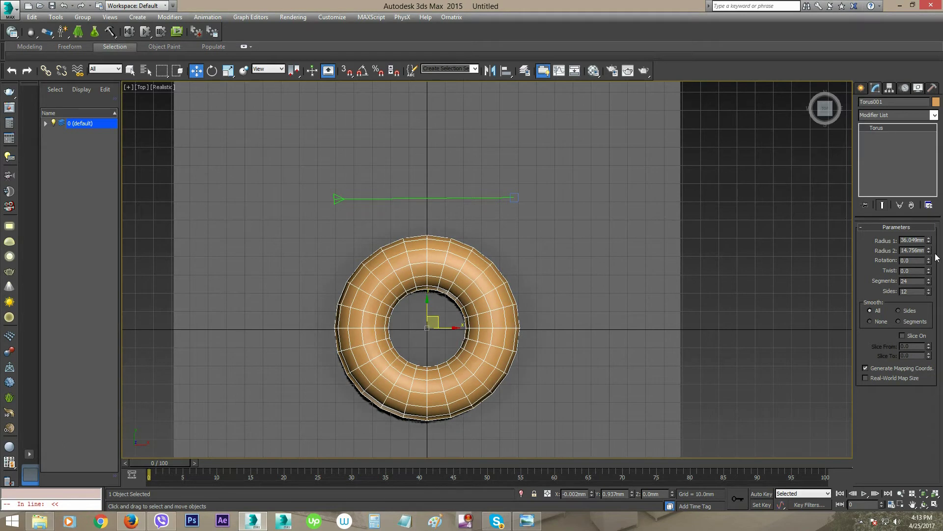
left_click_drag(928, 242, 930, 246)
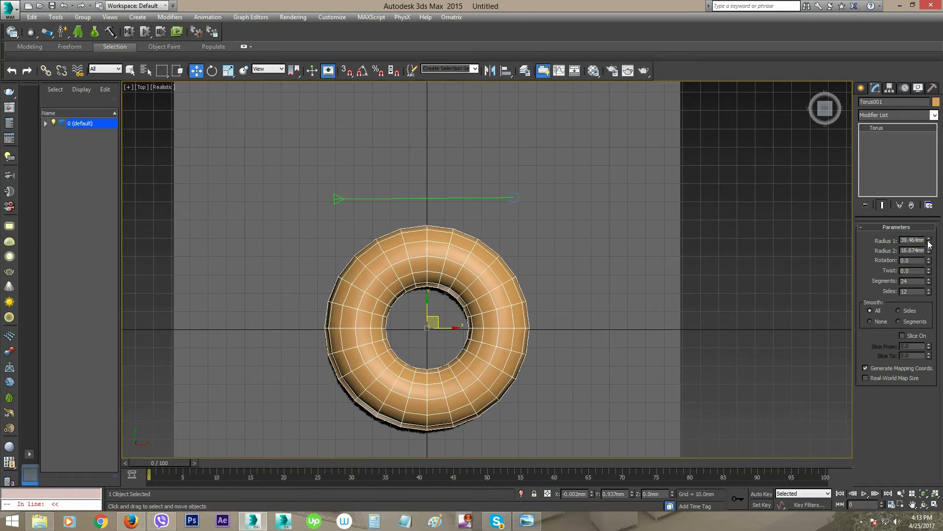
Step: Delete the measuring tape and return to the Perspective view
middle_click_drag(501, 321, 503, 303)
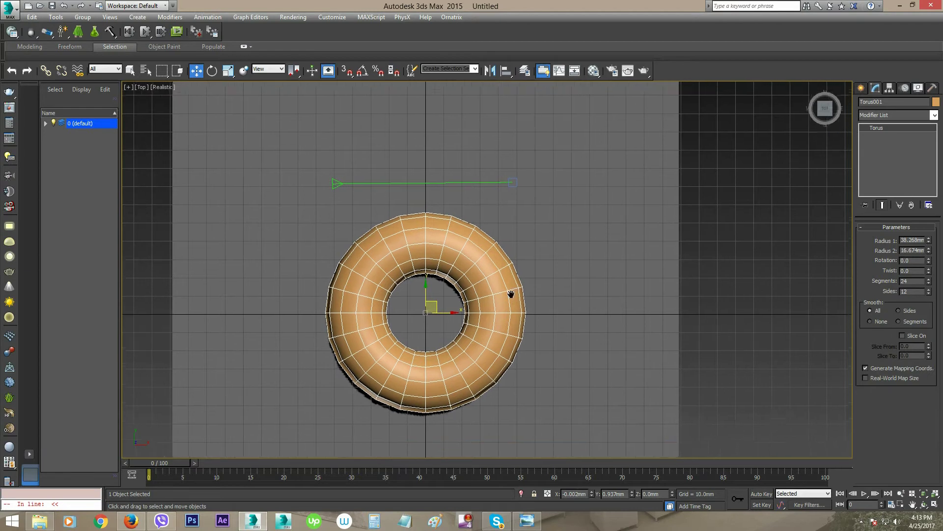
left_click(338, 181)
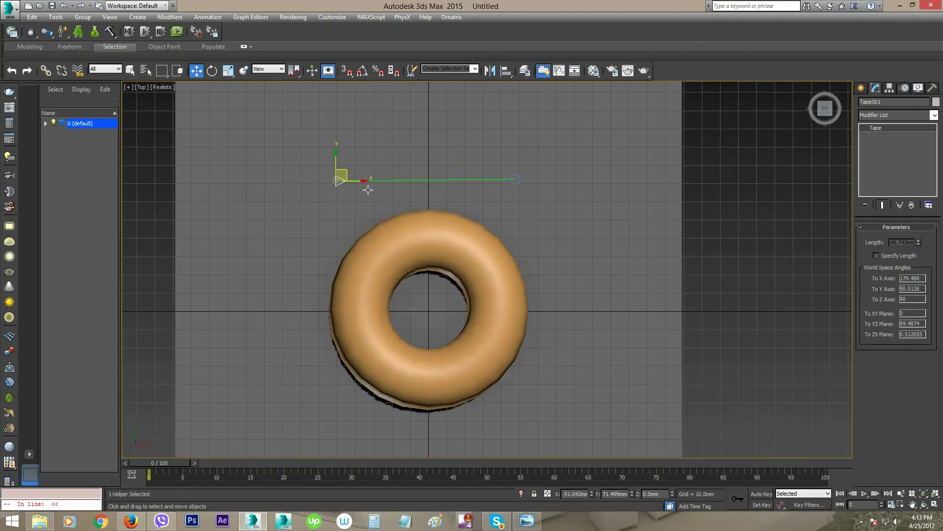
key("Delete")
key("p")
mouse_move(430, 310)
middle_mouse_down("alt")
mouse_move(416, 235)
mouse_move(415, 270)
mouse_move(440, 225)
mouse_move(467, 298)
mouse_move(445, 305)
middle_mouse_up("alt")
left_click(445, 253)
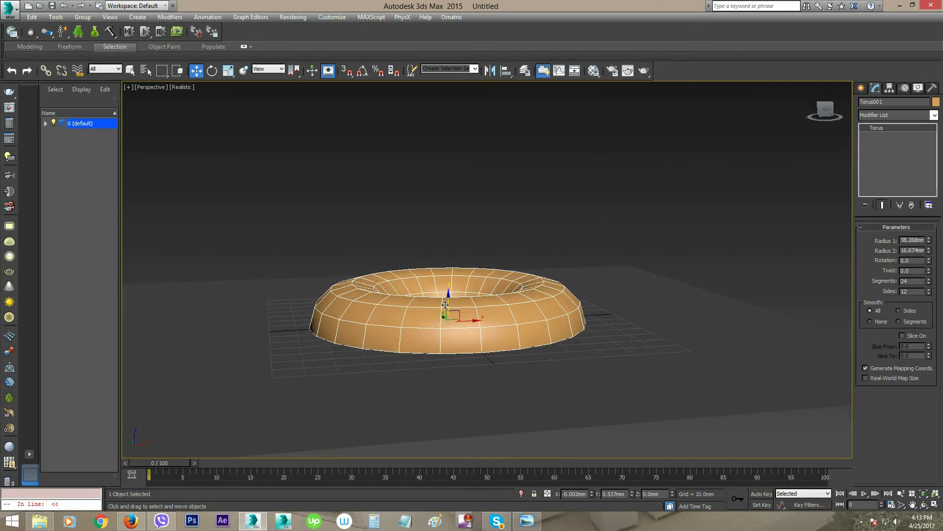
left_click_drag(445, 305, 446, 248)
mouse_move(446, 248)
middle_mouse_down("alt")
mouse_move(442, 281)
mouse_move(544, 285)
mouse_move(570, 271)
mouse_move(549, 278)
mouse_move(499, 269)
middle_mouse_up("alt")
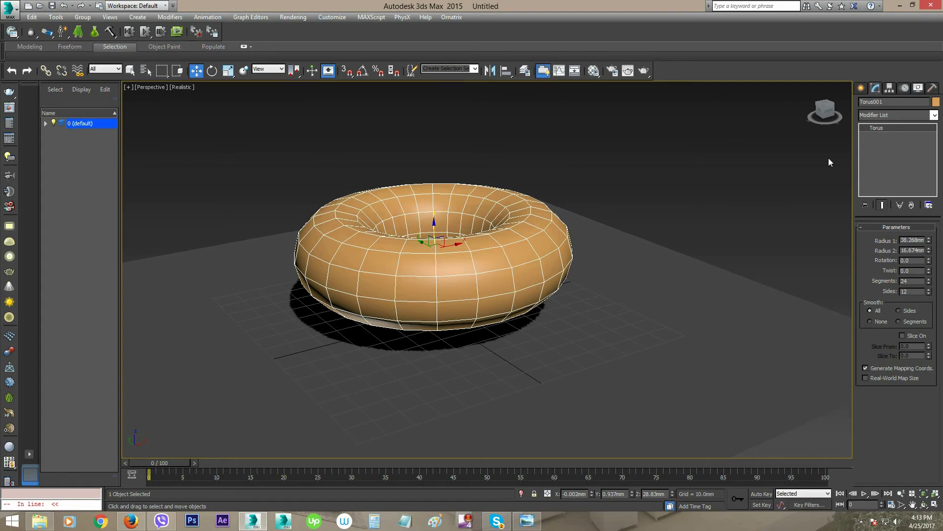
left_click(881, 104)
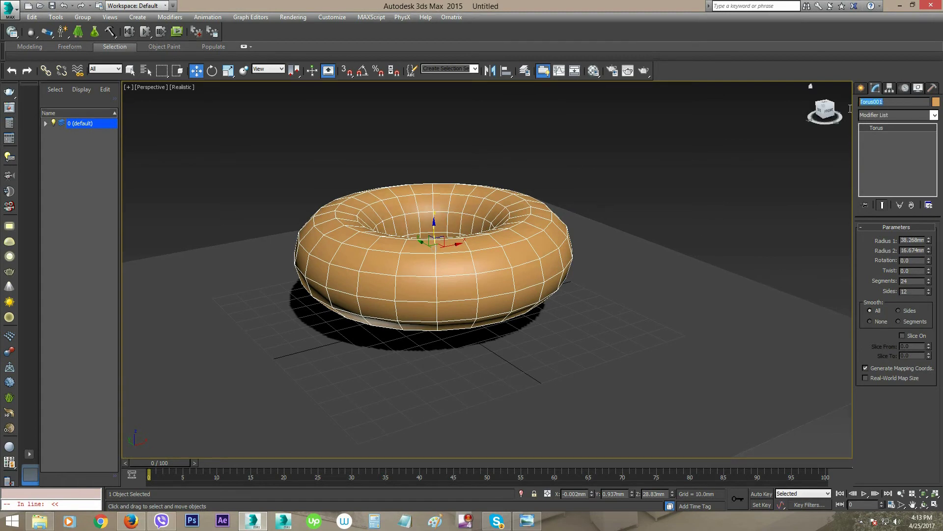
type("Donut_Bread")
middle_click_drag(738, 181, 583, 214, "alt")
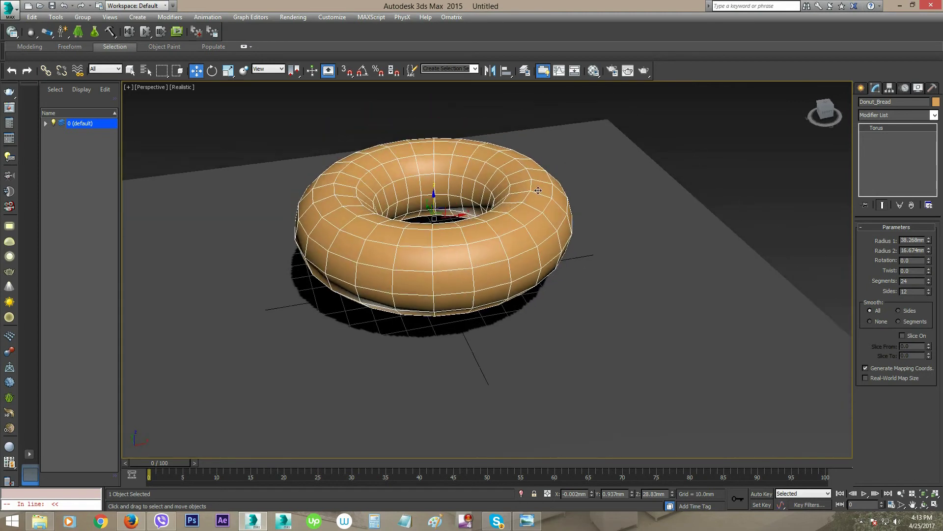
left_click(527, 520)
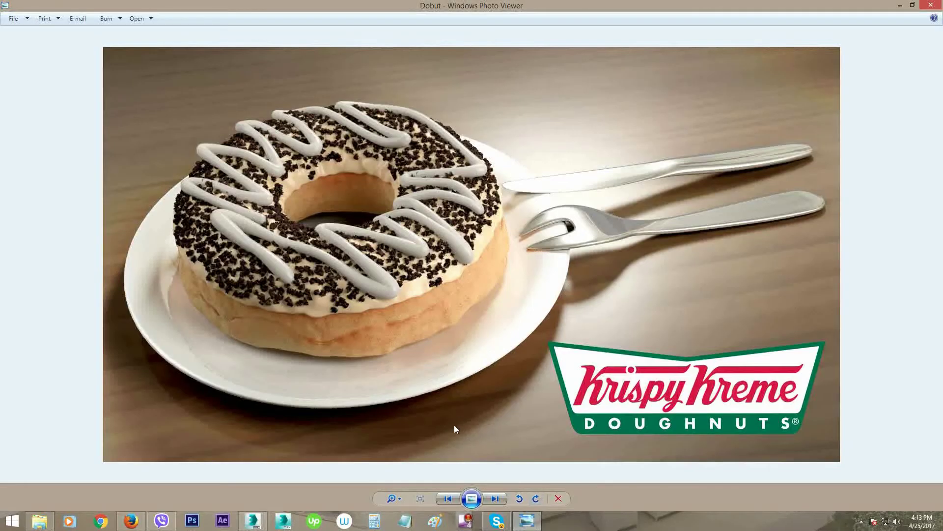
left_click(528, 520)
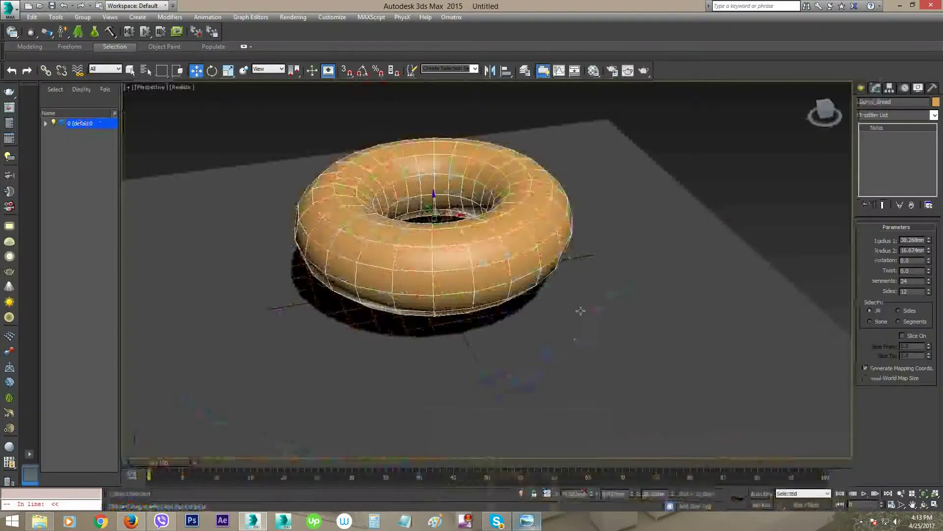
Step: Select the Table plane under the torus and lengthen it to about 757 mm
left_click(678, 162)
mouse_move(625, 257)
middle_mouse_down("alt")
mouse_move(604, 261)
mouse_move(632, 277)
middle_mouse_up("alt")
scroll(626, 266, "down", 5)
left_click(629, 240)
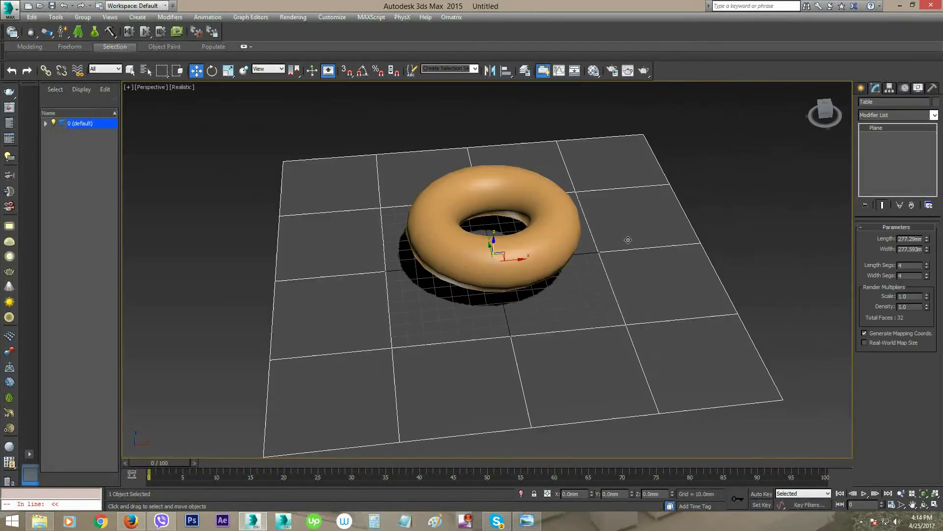
mouse_move(927, 228)
left_mouse_down()
mouse_move(915, 230)
mouse_move(926, 226)
left_mouse_up()
Step: Stretch the Table plane further to about 1317 mm by 983 mm, then deselect it
scroll(604, 269, "down", 5)
scroll(575, 271, "down", 2)
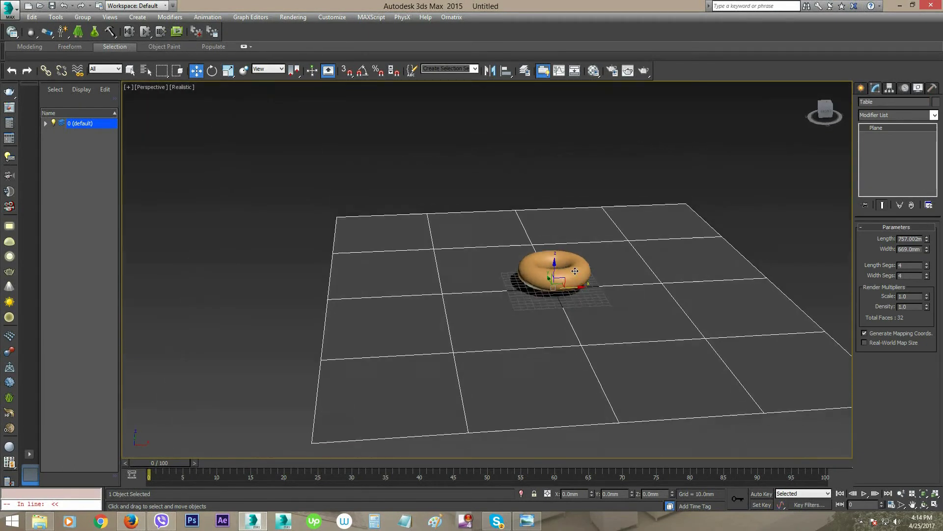
scroll(575, 272, "up", 3)
scroll(484, 236, "up", 2)
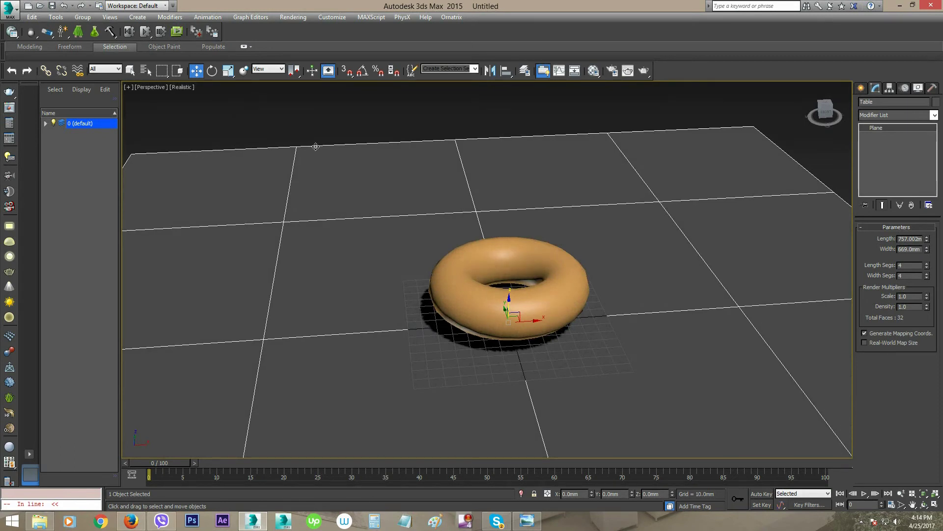
middle_click_drag(701, 229, 842, 269, "alt")
left_click_drag(926, 249, 928, 230)
scroll(664, 330, "down", 2)
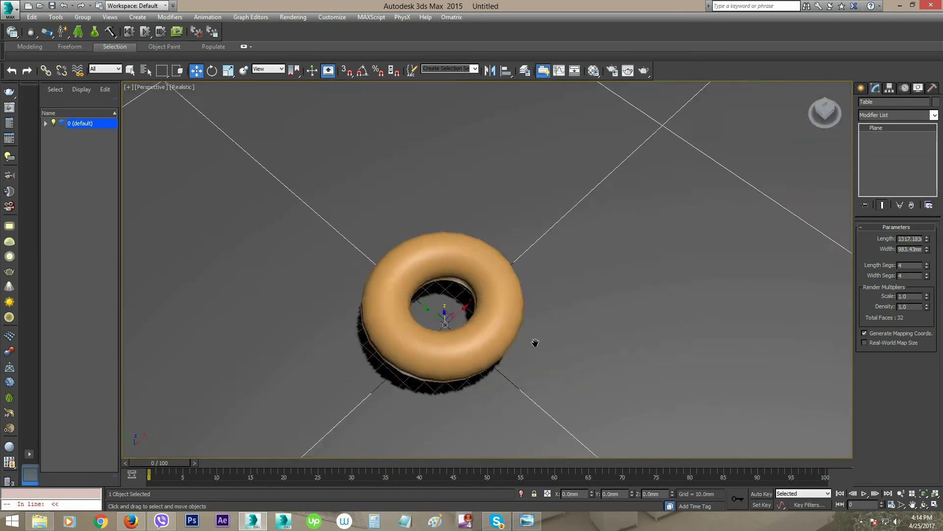
scroll(664, 331, "down", 4)
left_click(652, 182)
mouse_move(553, 325)
middle_mouse_down()
mouse_move(573, 318)
mouse_move(670, 229)
middle_mouse_up()
left_click(862, 88)
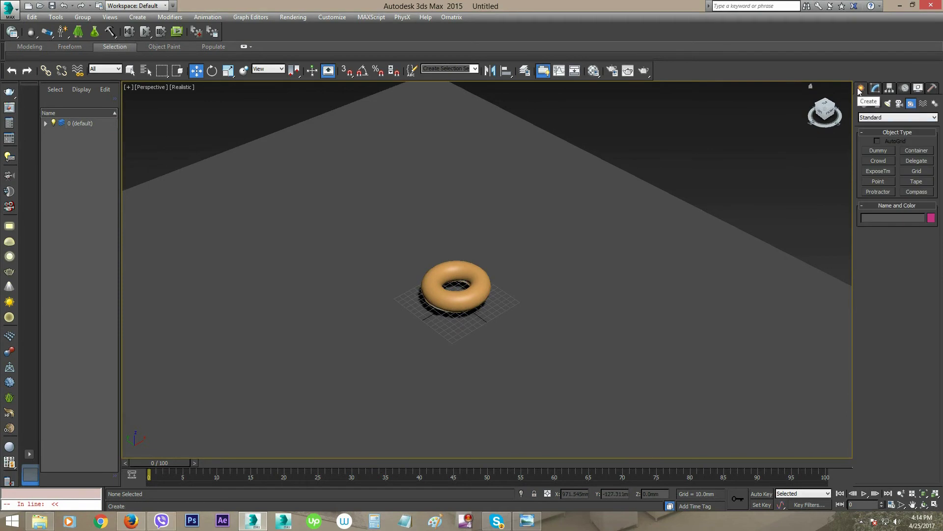
Step: Draw a cylinder centred under the torus, radius 97.604 mm and about 22 mm tall
left_click(865, 104)
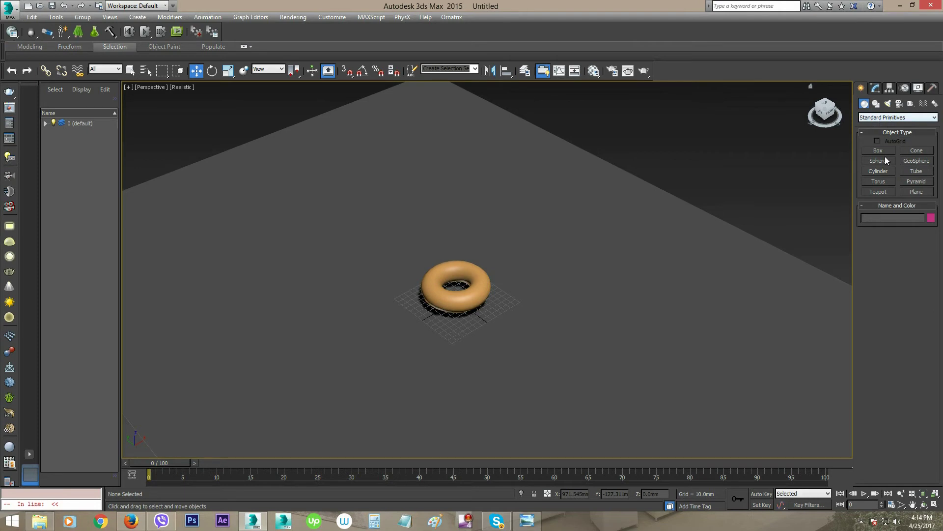
left_click(879, 172)
mouse_move(526, 365)
middle_mouse_down("alt")
mouse_move(557, 356)
mouse_move(501, 322)
middle_mouse_up("alt")
scroll(501, 323, "up", 3)
scroll(517, 335, "up", 2)
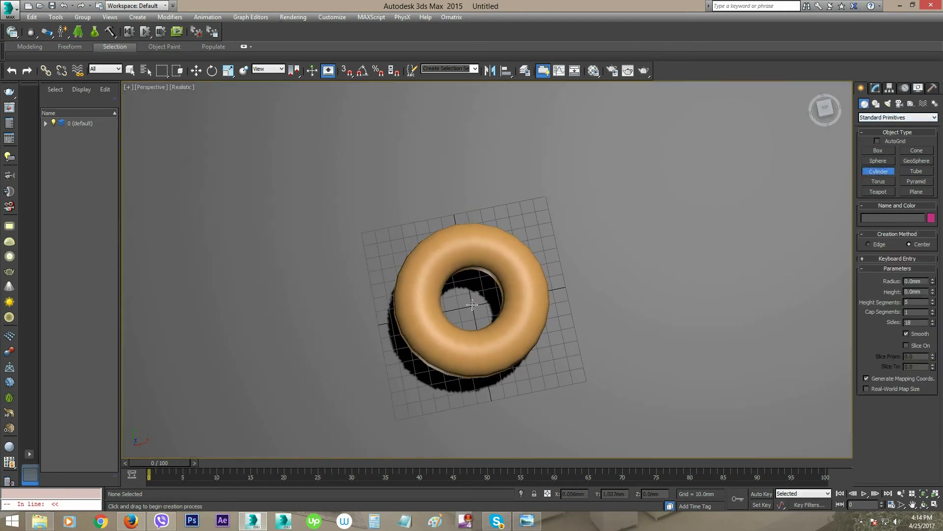
left_click_drag(471, 305, 562, 210)
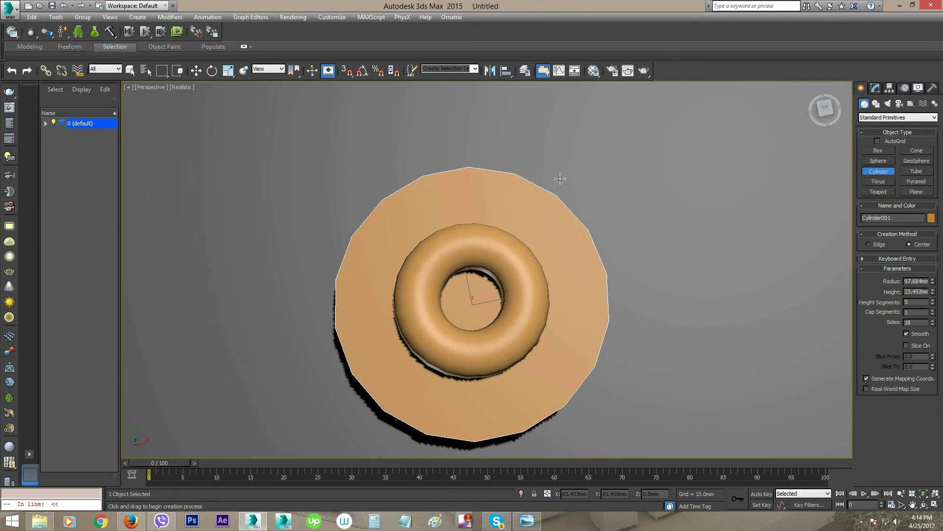
mouse_move(547, 322)
middle_mouse_down("alt")
mouse_move(546, 277)
mouse_move(589, 265)
middle_mouse_up("alt")
Step: Bring up the cylinder's parameters and try a radius of about 81 mm, then undo it
key("w")
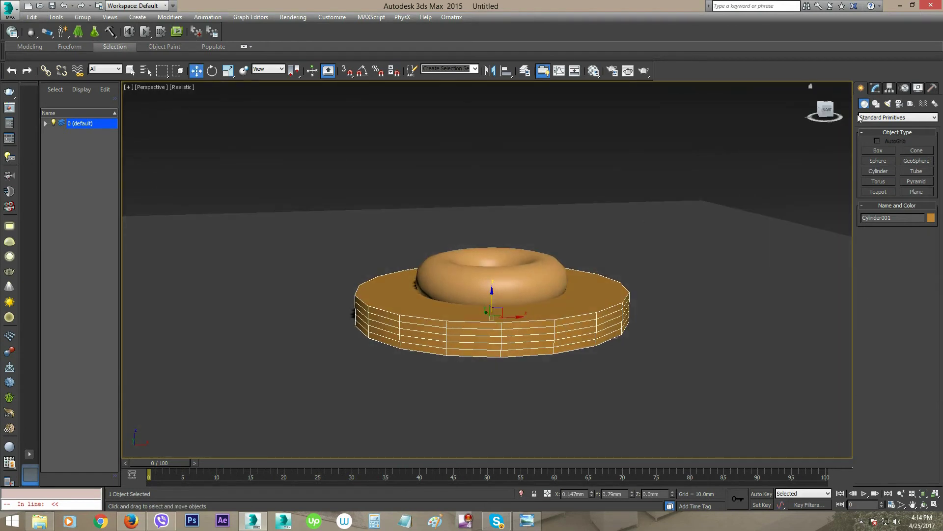
left_click(876, 87)
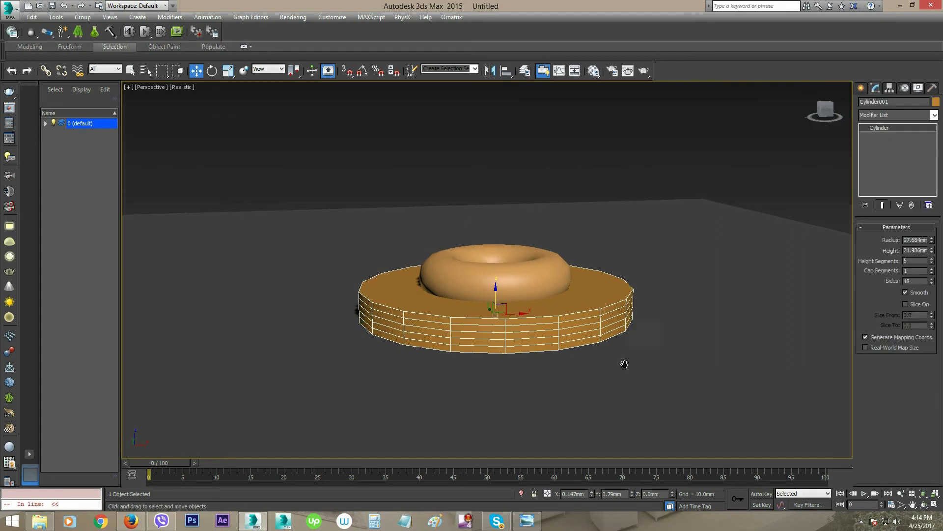
scroll(624, 367, "up", 2)
middle_click_drag(576, 330, 620, 392, "alt")
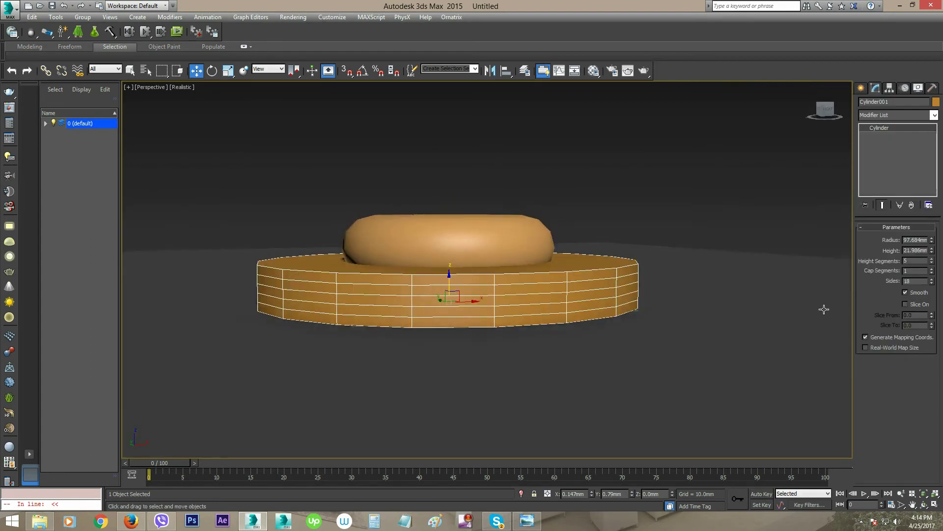
left_click_drag(934, 245, 933, 250)
key("ctrl+z")
key("shift+z")
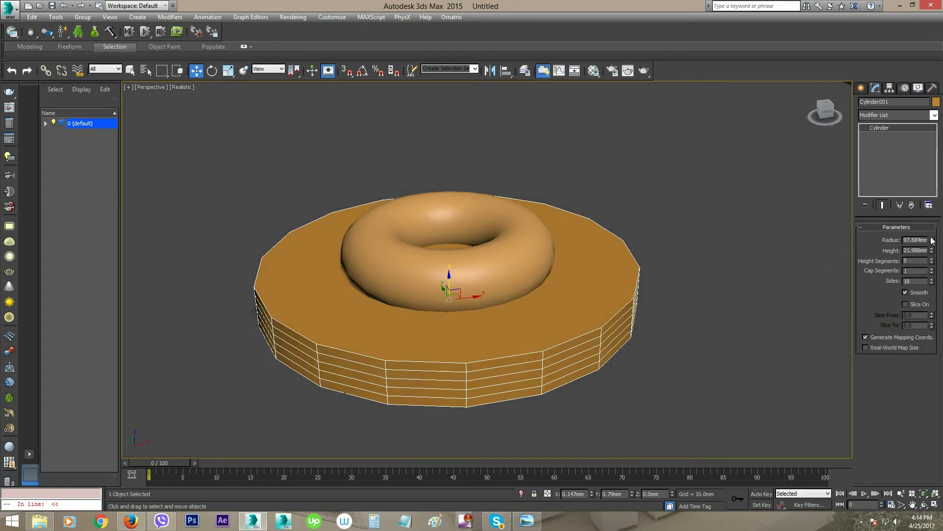
Step: Set the plate's radius to 79.124 mm and its height to 4.432 mm
left_click_drag(932, 244, 935, 276)
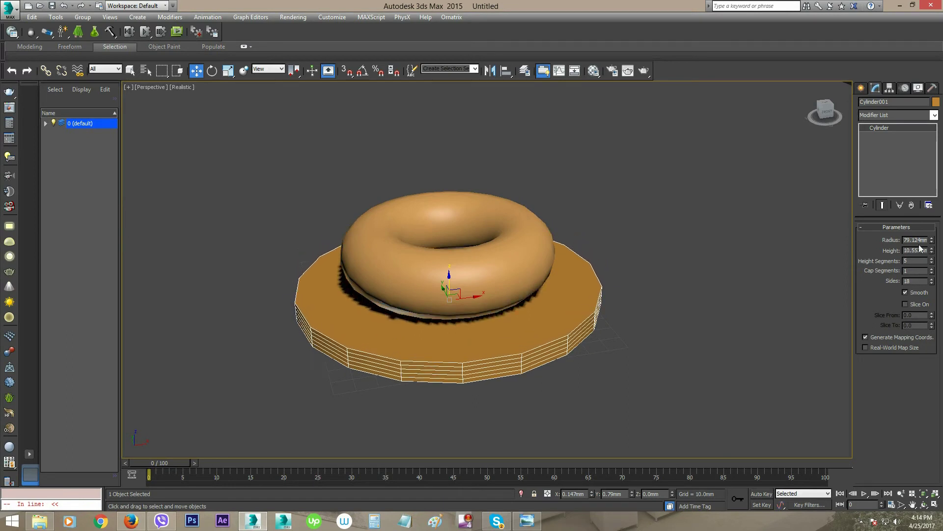
left_click_drag(932, 252, 933, 284)
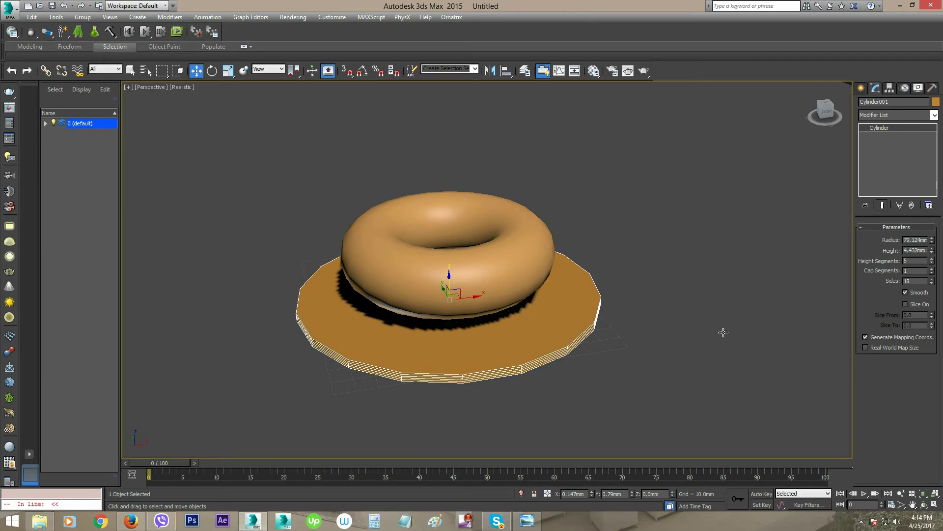
scroll(683, 352, "up", 1)
scroll(526, 333, "up", 3)
scroll(533, 352, "up", 1)
scroll(533, 351, "down", 1)
key("alt+z")
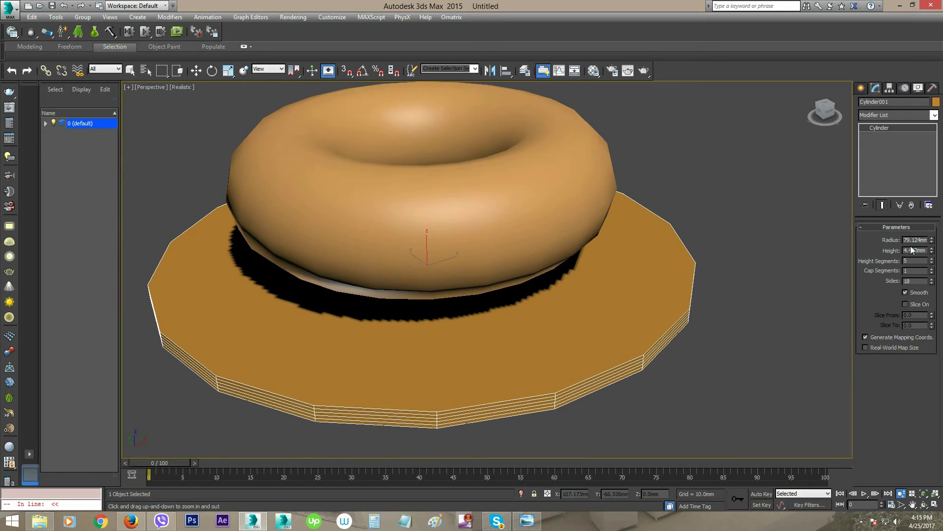
mouse_move(511, 316)
middle_mouse_down("alt")
mouse_move(515, 348)
mouse_move(540, 319)
middle_mouse_up("alt")
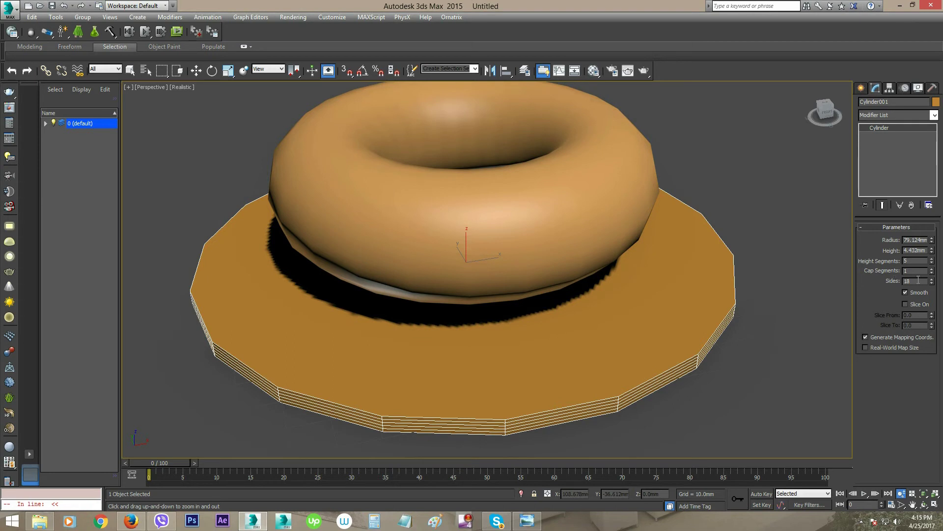
left_click(916, 280)
Step: Give the plate 200 sides and reduce it to 1 height segment
type("20")
key("Return")
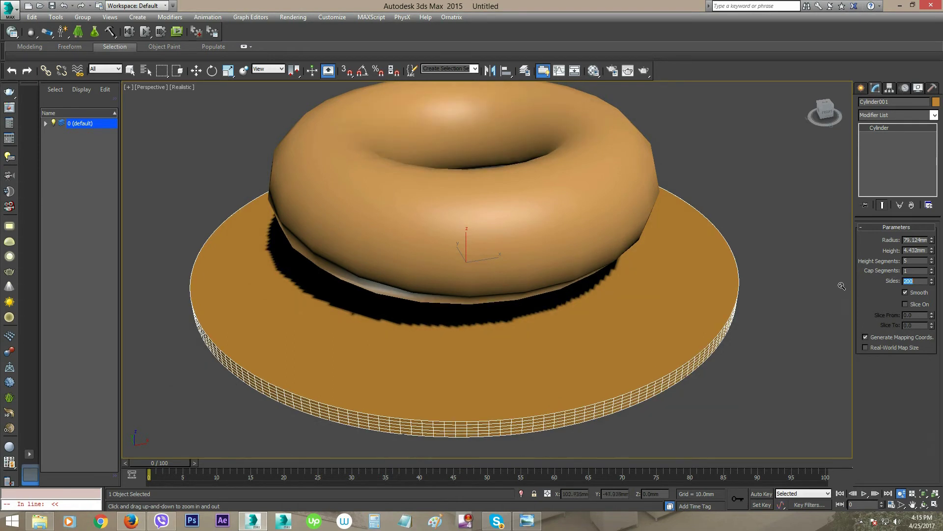
middle_click_drag(601, 347, 687, 315)
left_click_drag(932, 265, 915, 316)
left_click_drag(637, 339, 596, 339)
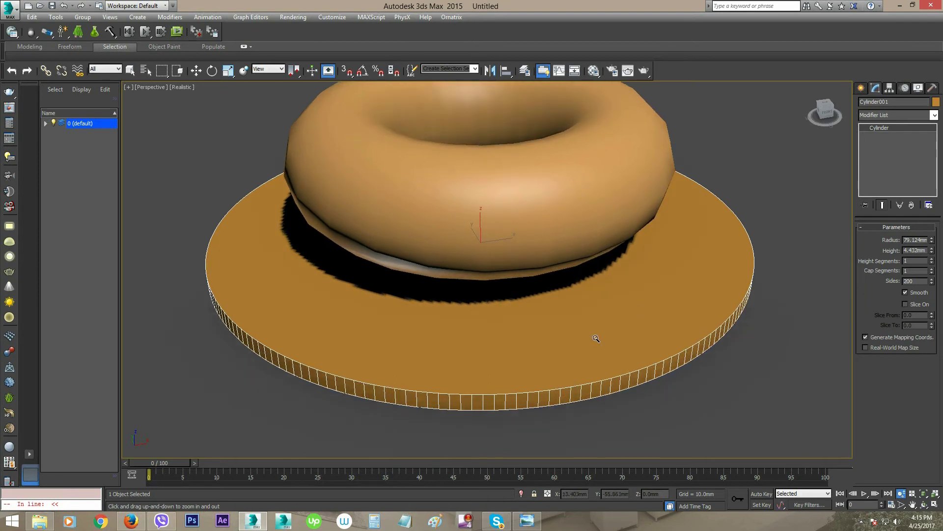
mouse_move(481, 358)
middle_mouse_down("alt")
mouse_move(455, 343)
mouse_move(472, 344)
mouse_move(482, 321)
middle_mouse_up("alt")
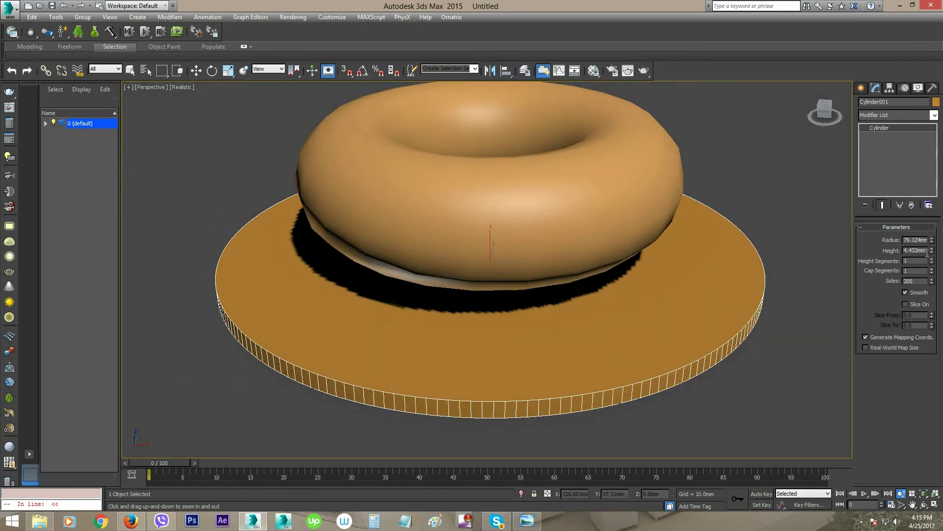
Step: Try 50 sides, then settle the plate rim on 20 sides
left_click(914, 281)
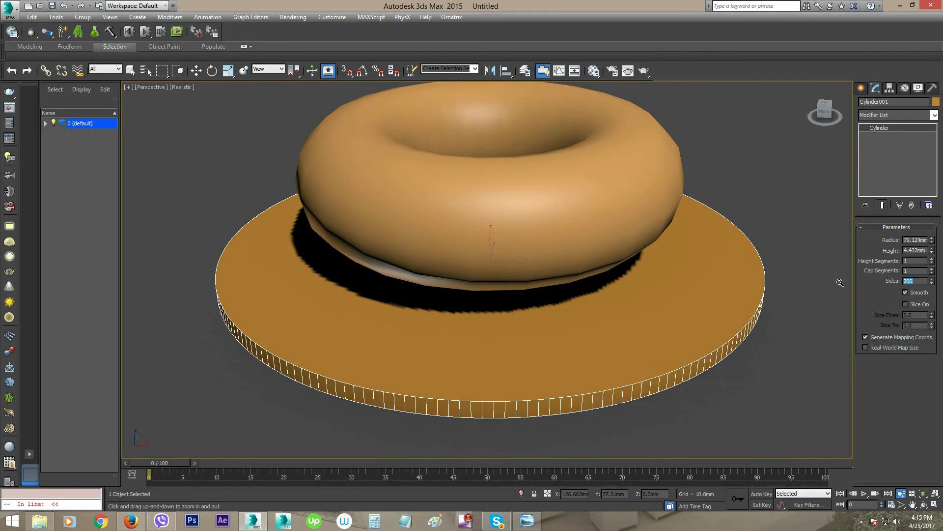
type("50")
key("Return")
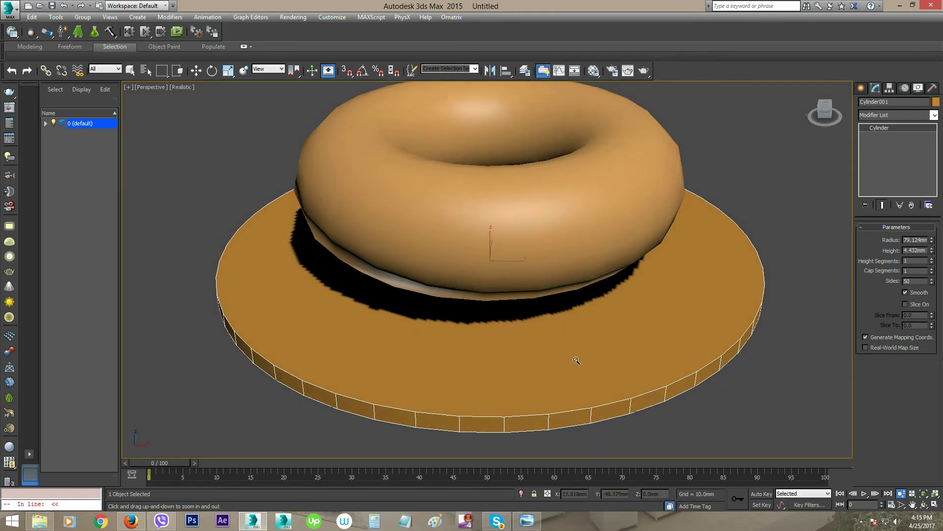
key("Return")
left_click_drag(410, 400, 407, 329)
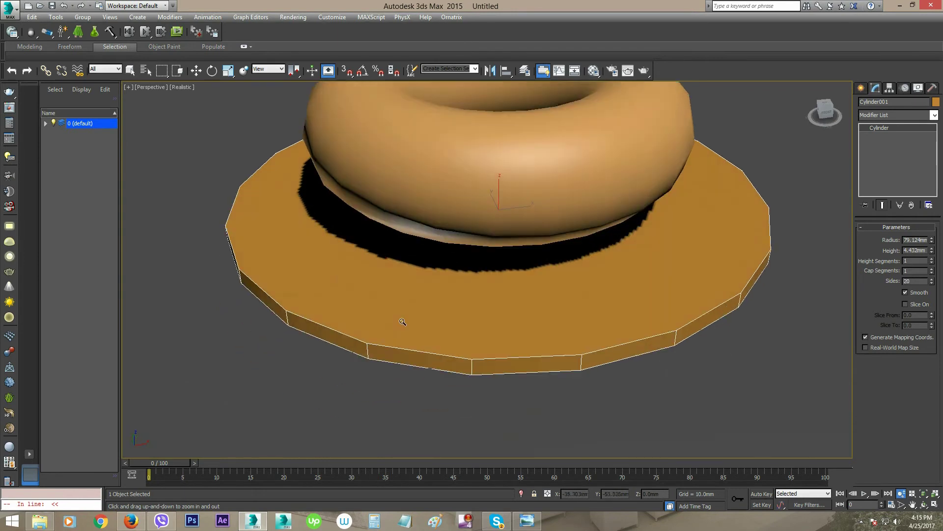
mouse_move(427, 348)
middle_mouse_down("alt")
mouse_move(426, 383)
mouse_move(269, 363)
middle_mouse_up("alt")
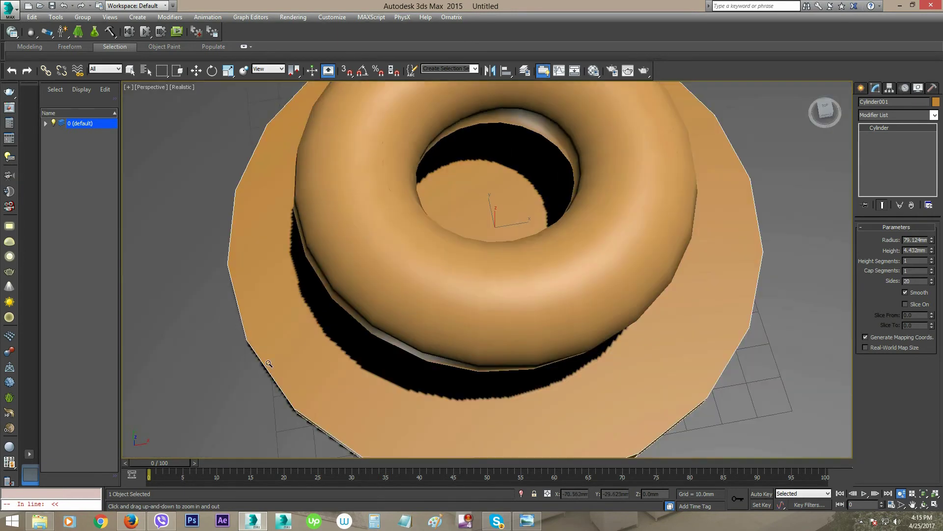
mouse_move(253, 145)
middle_mouse_down("alt")
mouse_move(267, 266)
mouse_move(261, 359)
middle_mouse_up("alt")
middle_click_drag(647, 374, 659, 373, "alt")
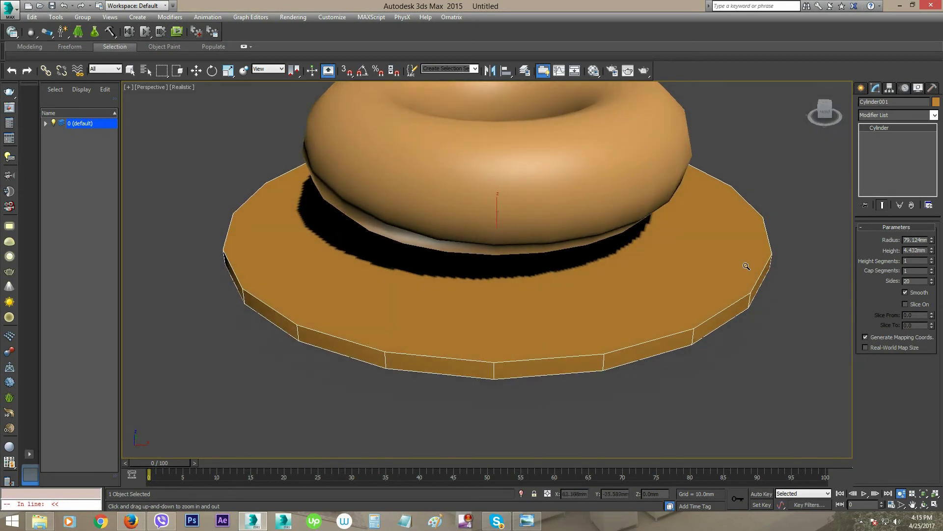
mouse_move(709, 297)
middle_mouse_down("alt")
mouse_move(657, 293)
mouse_move(843, 224)
middle_mouse_up("alt")
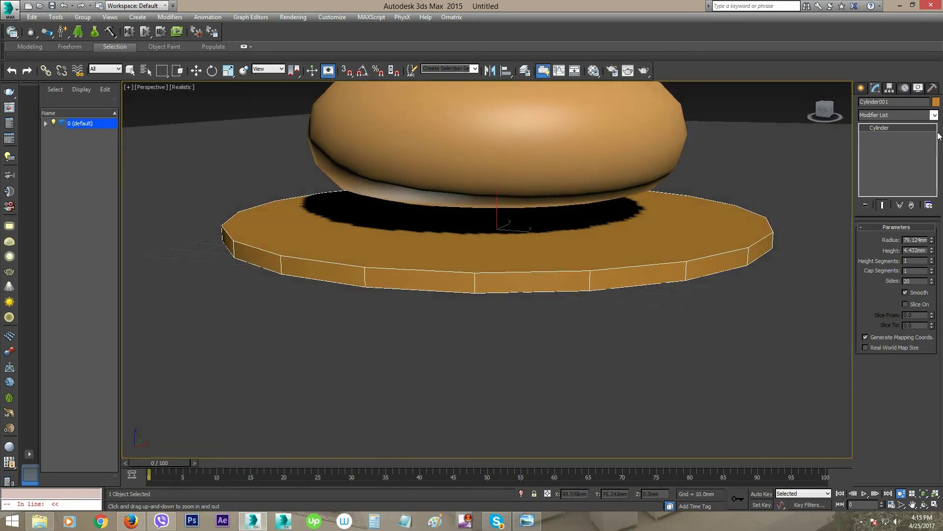
Step: Add an Edit Poly modifier to the plate cylinder
left_click(935, 115)
scroll(936, 276, "down", 3)
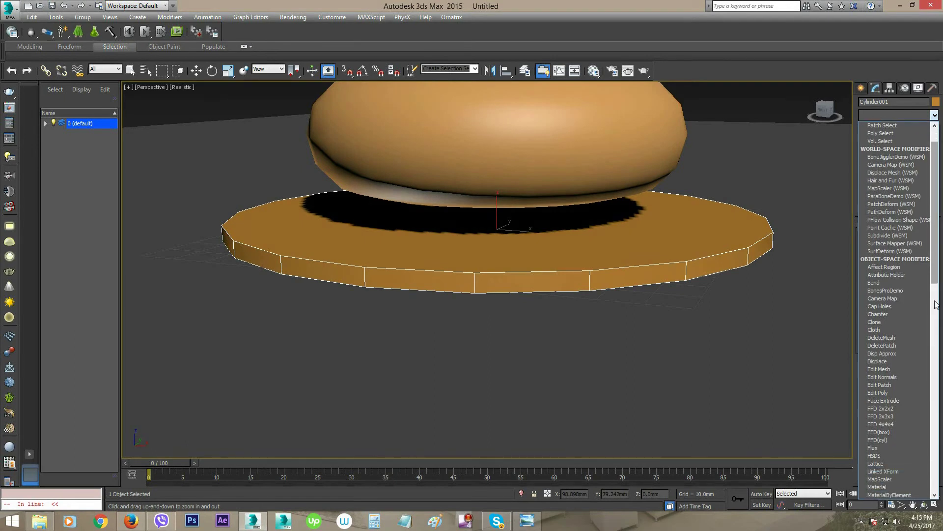
left_click(885, 393)
middle_click_drag(391, 290, 393, 334, "alt")
scroll(393, 334, "up", 3)
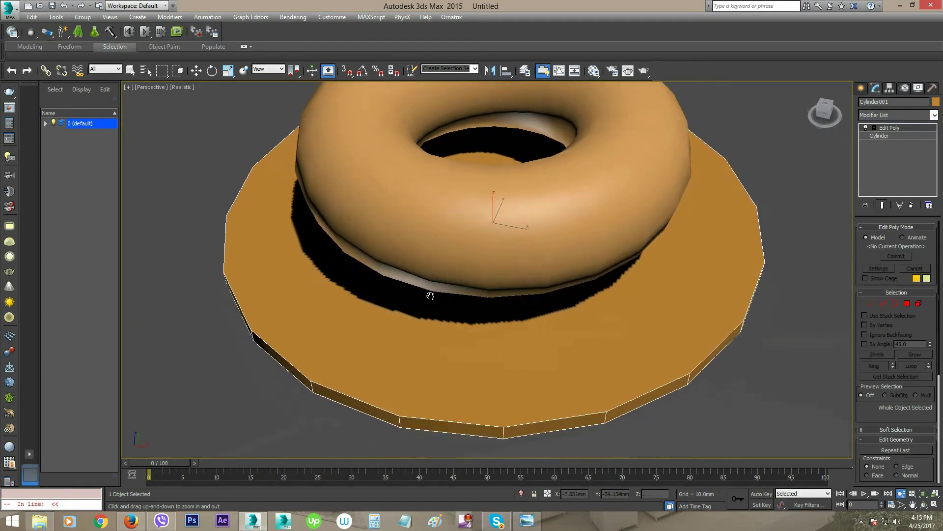
Step: At Polygon level, select the plate's top face
left_click(907, 304)
key("w")
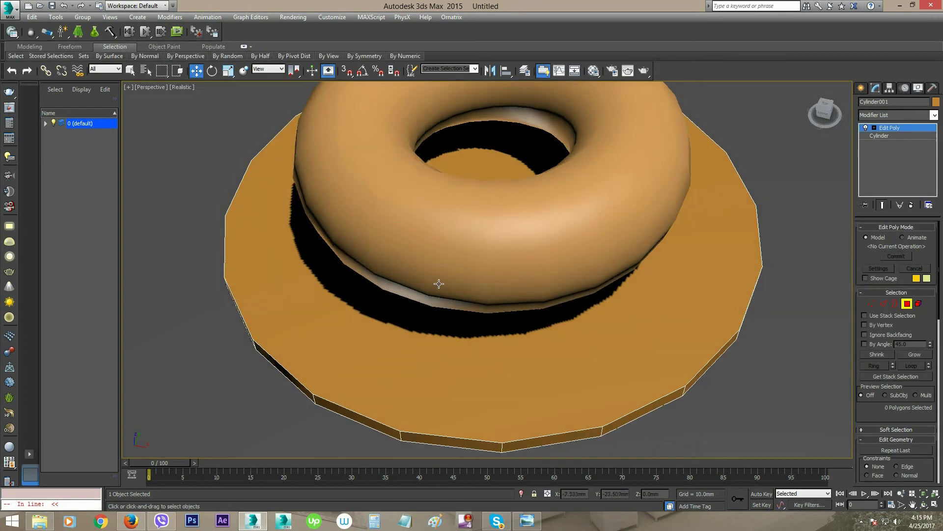
left_click(450, 269)
left_click_drag(449, 269, 468, 277)
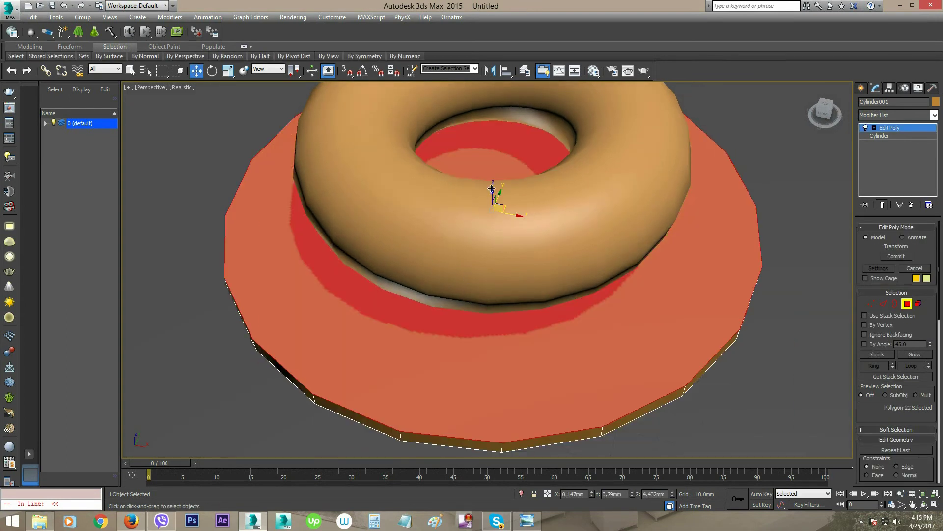
Step: Marquee-select the two top cap polygons and Inset them to leave a faceted outer ring
mouse_move(500, 344)
middle_mouse_down()
mouse_move(482, 364)
mouse_move(433, 293)
middle_mouse_up()
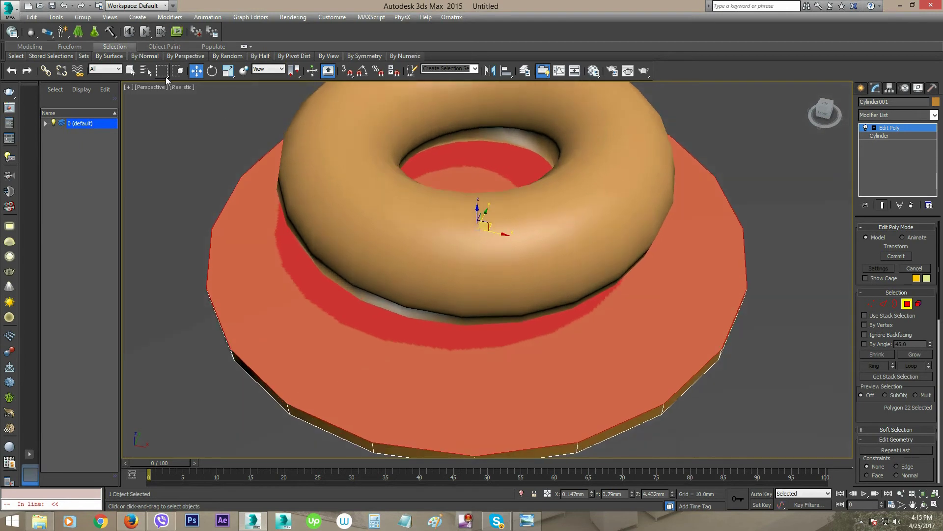
left_click(132, 70)
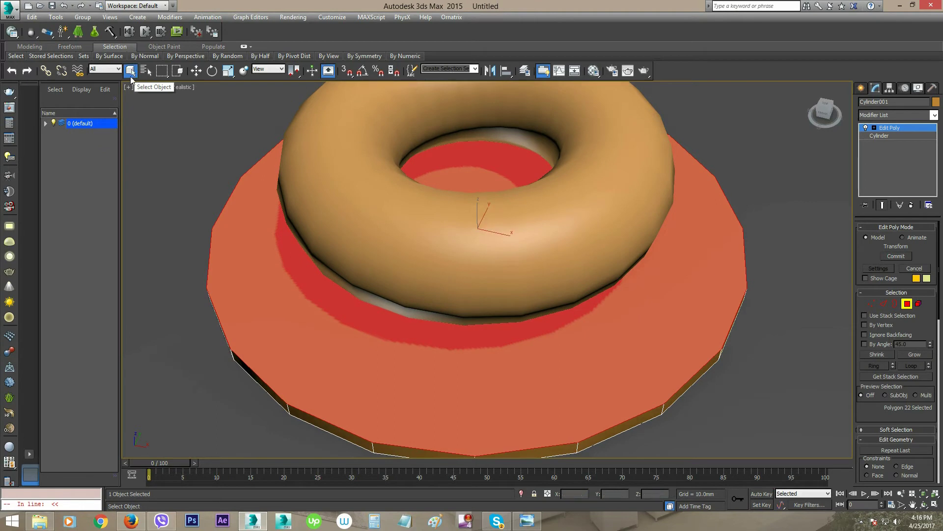
left_click_drag(517, 304, 515, 352)
middle_click_drag(515, 352, 520, 344, "alt")
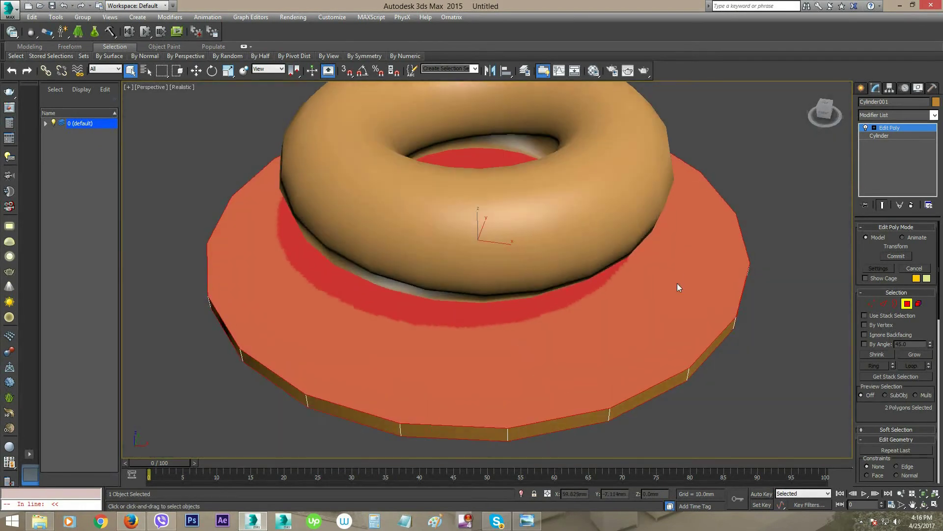
right_click(678, 288)
left_click_drag(552, 306, 515, 381)
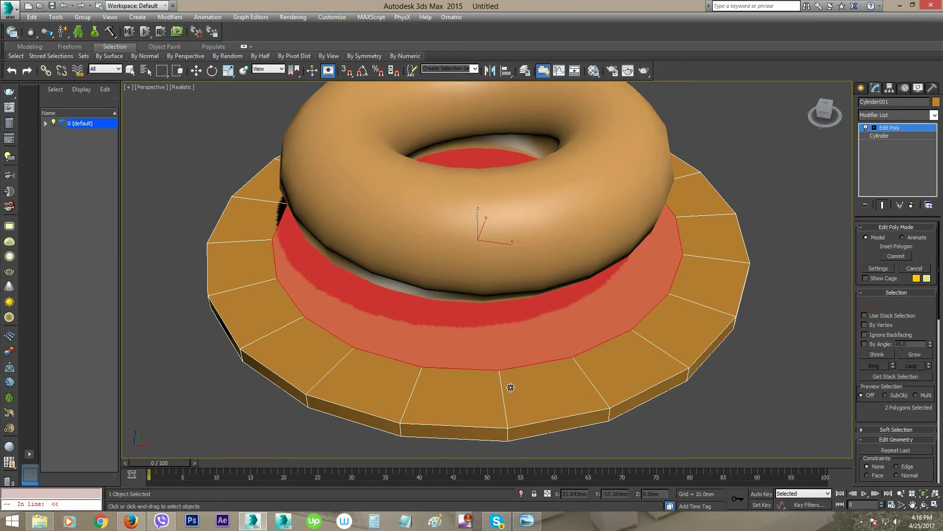
left_click_drag(516, 380, 508, 393)
middle_click_drag(508, 394, 555, 349, "alt")
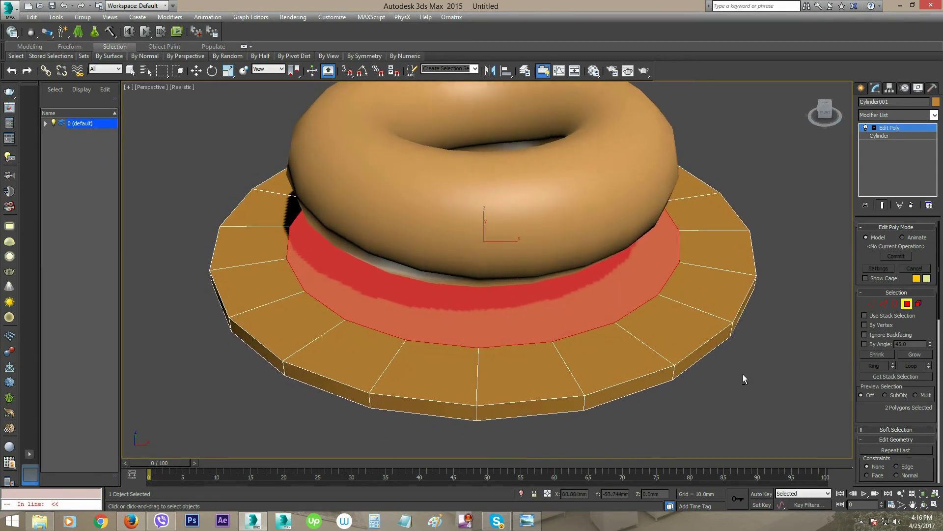
middle_click_drag(743, 374, 698, 329, "alt")
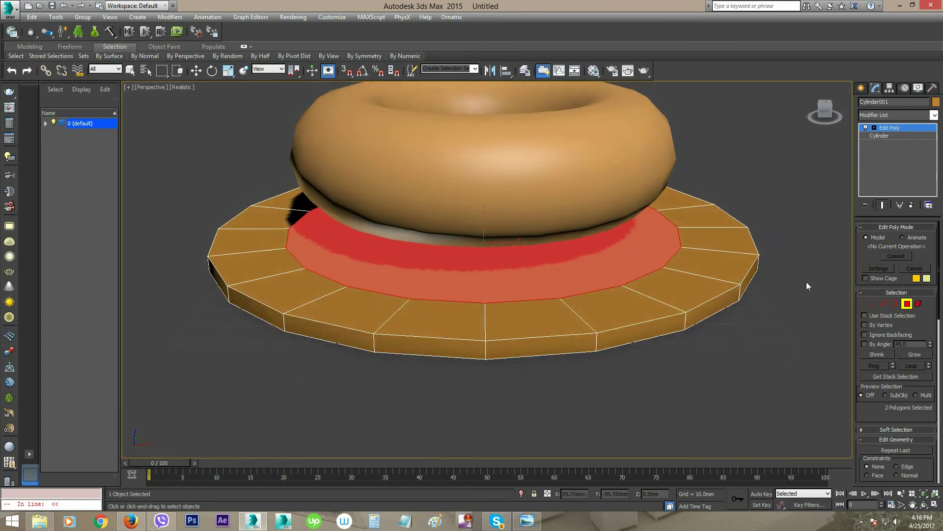
key("q")
Step: Ring-select the plate's side faces and raise them along Z
left_click(705, 307)
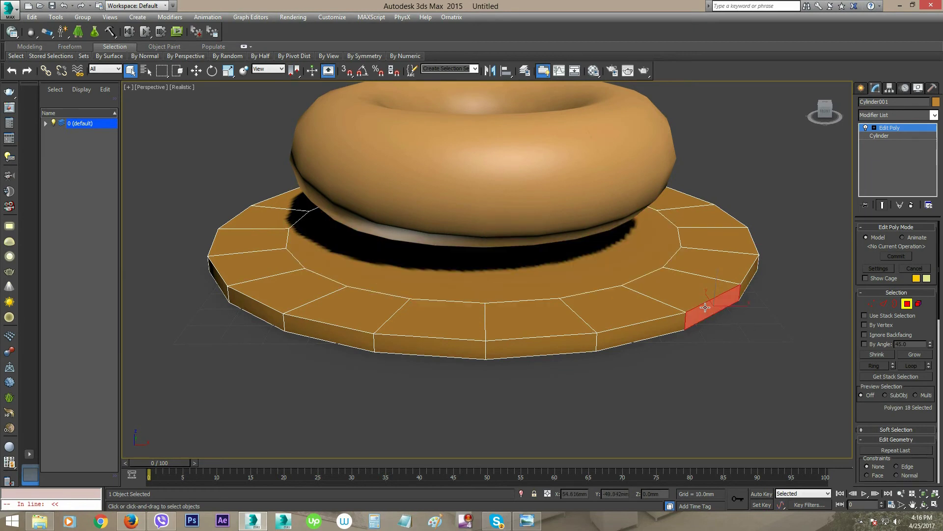
left_click(650, 330, "shift")
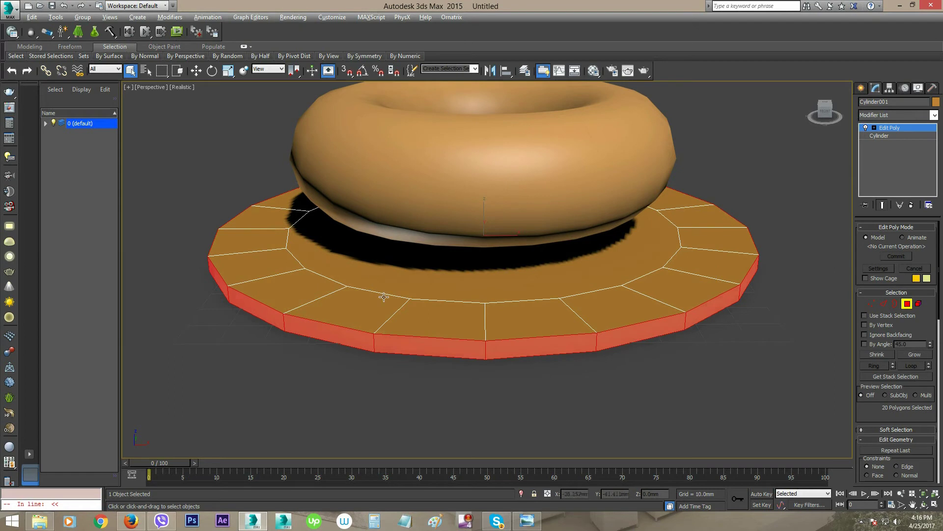
middle_click_drag(384, 297, 375, 293, "alt")
key("w")
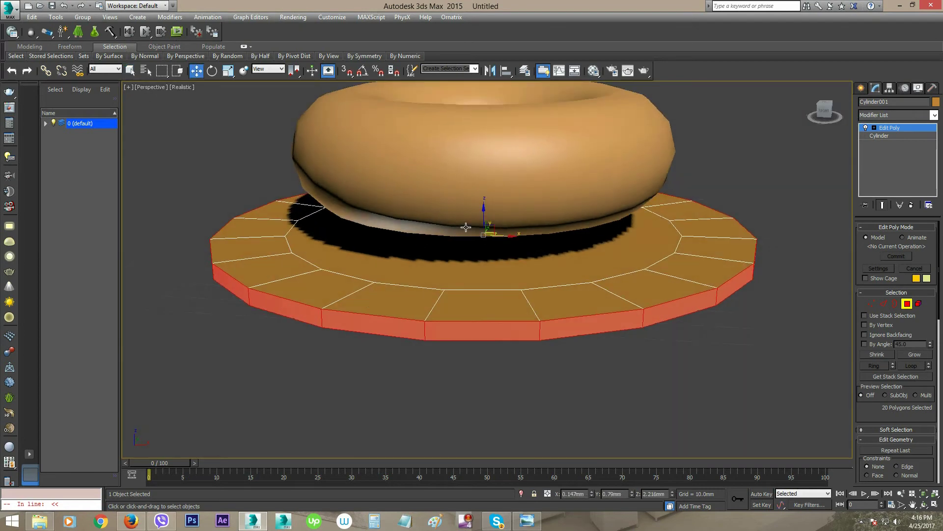
left_click_drag(484, 216, 499, 198)
mouse_move(500, 198)
middle_mouse_down("alt")
mouse_move(451, 249)
mouse_move(524, 290)
mouse_move(484, 305)
middle_mouse_up("alt")
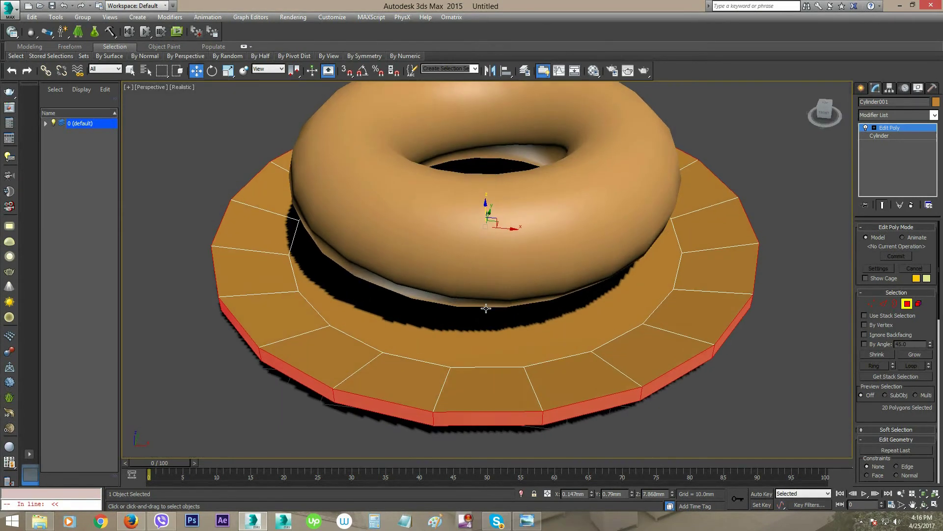
Step: Select the top cap faces and Inset them again for a second inner ring
key("q")
left_click(441, 279)
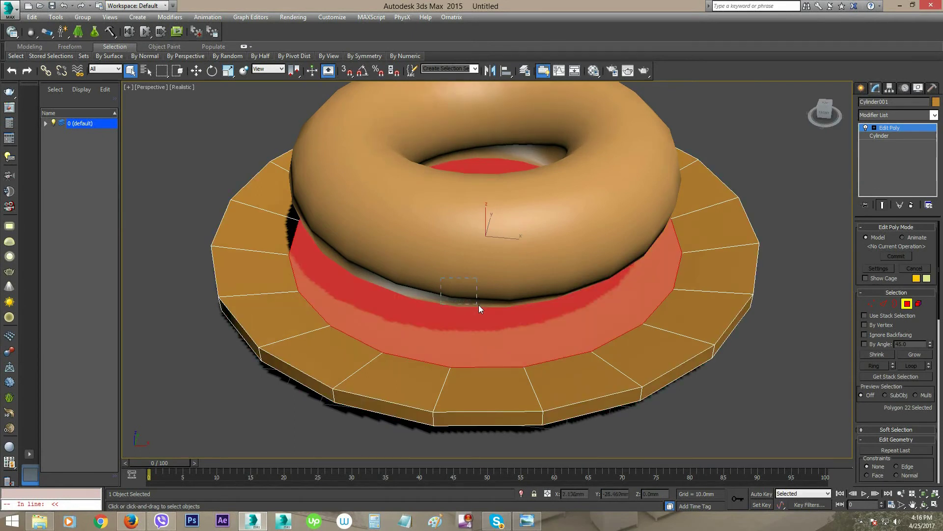
left_click(494, 321, "ctrl")
mouse_move(494, 320)
middle_mouse_down("alt")
mouse_move(487, 295)
mouse_move(496, 324)
mouse_move(510, 299)
mouse_move(595, 302)
middle_mouse_up("alt")
right_click(595, 302)
left_click(576, 350)
left_click_drag(543, 304, 507, 392)
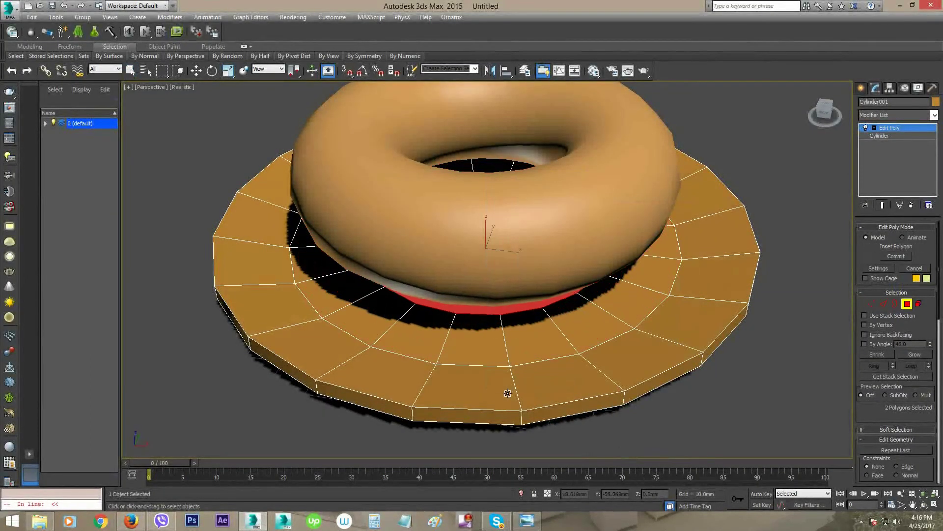
middle_click_drag(508, 392, 510, 381, "alt")
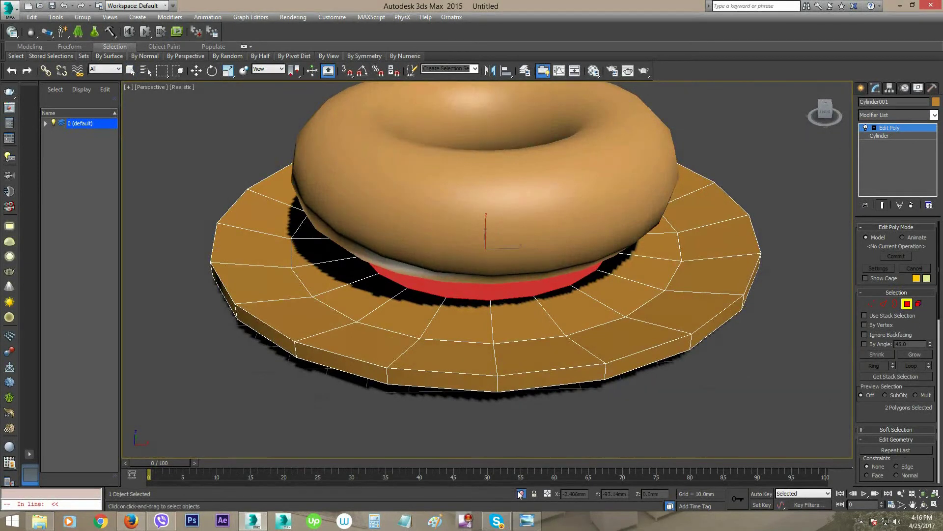
Step: Isolate the plate with Alt+Q so the doughnut is hidden
key("w")
key("alt+q")
mouse_move(511, 256)
middle_mouse_down("alt")
mouse_move(513, 169)
mouse_move(516, 217)
middle_mouse_up("alt")
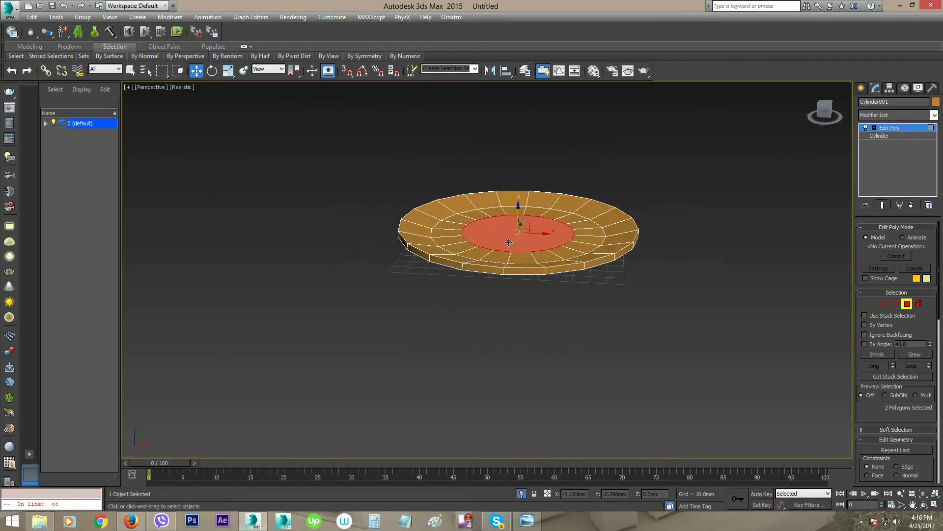
Step: Bring up the Tessellate settings caddy and move it clear of the plate's cap
scroll(516, 216, "up", 3)
scroll(516, 216, "up", 2)
mouse_move(587, 253)
middle_mouse_down("alt")
mouse_move(588, 231)
mouse_move(590, 261)
middle_mouse_up("alt")
scroll(878, 397, "down", 3)
scroll(878, 393, "down", 2)
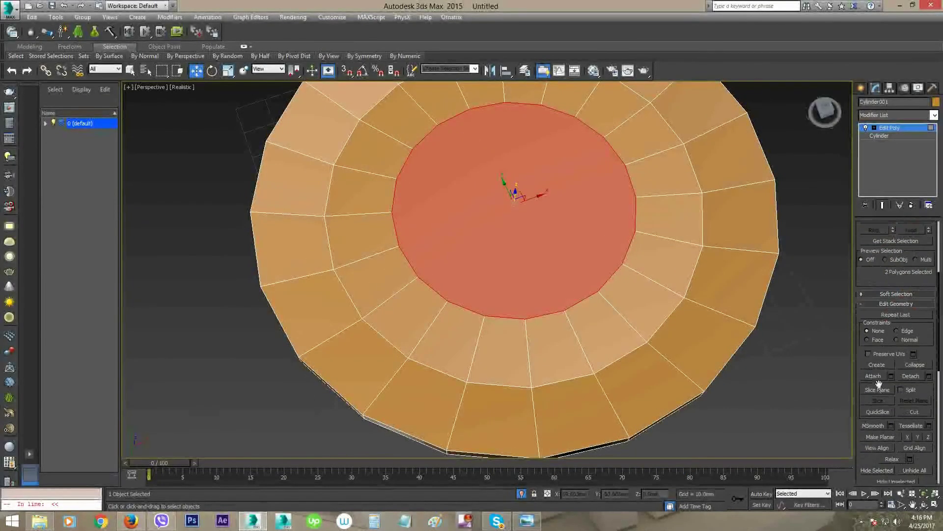
scroll(880, 381, "down", 2)
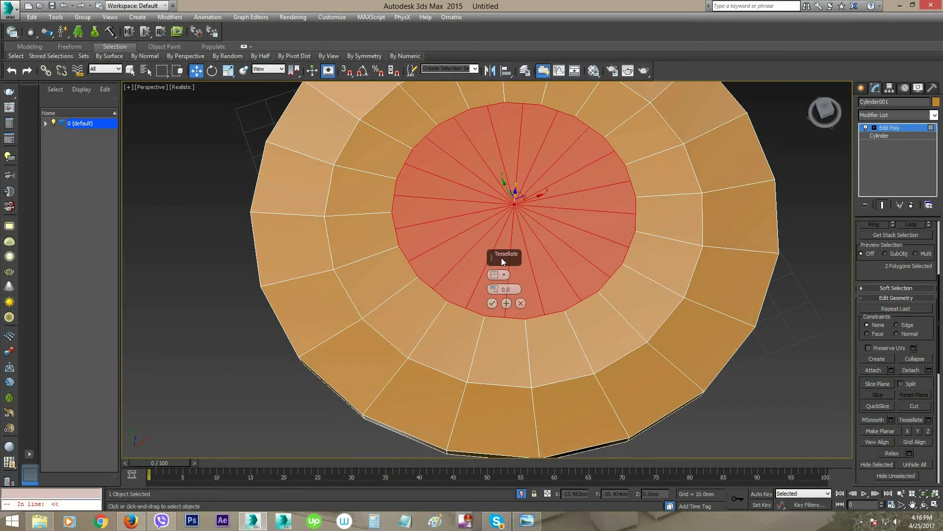
left_click_drag(503, 261, 634, 269)
middle_click_drag(735, 292, 641, 277)
left_click_drag(646, 267, 747, 164)
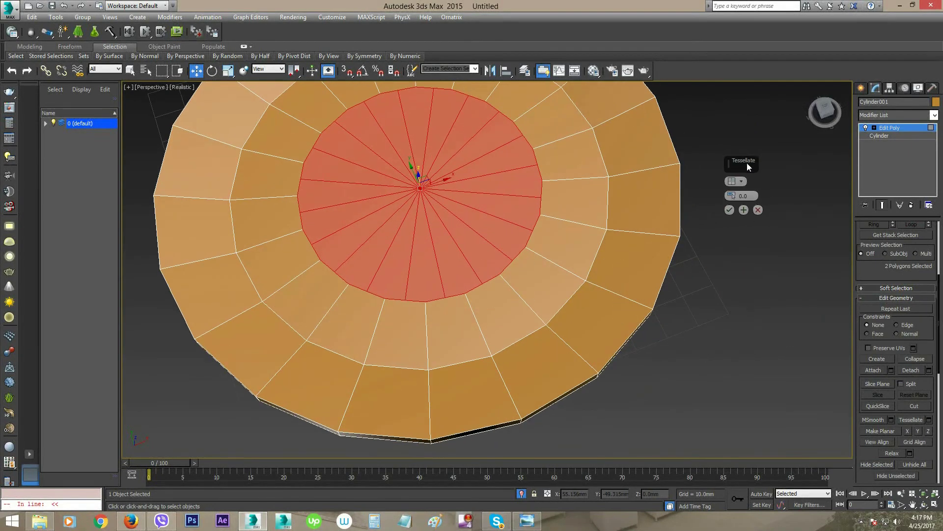
Step: Tessellate the central cap by Face, splitting it into 40 triangular wedges
left_click(736, 186)
left_click(757, 201)
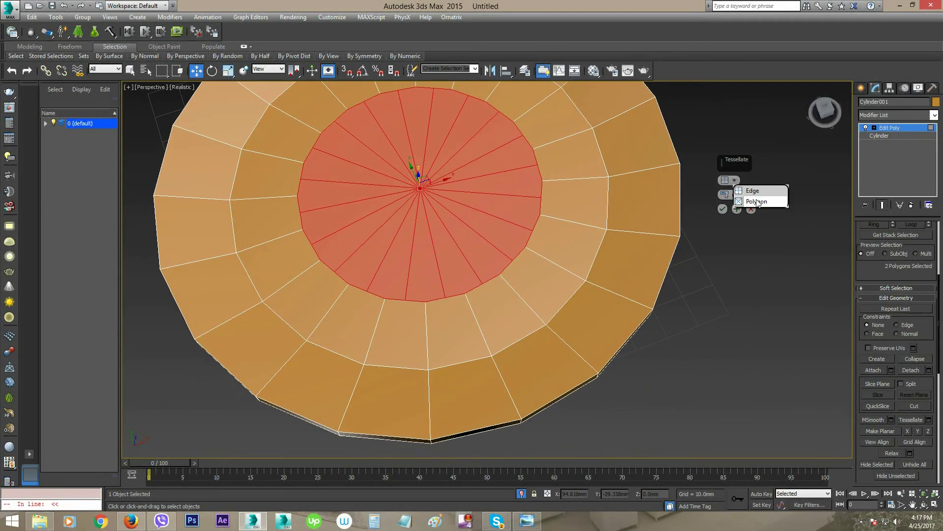
left_click(722, 210)
mouse_move(299, 301)
middle_mouse_down("alt")
mouse_move(306, 281)
mouse_move(314, 285)
middle_mouse_up("alt")
left_click(874, 128)
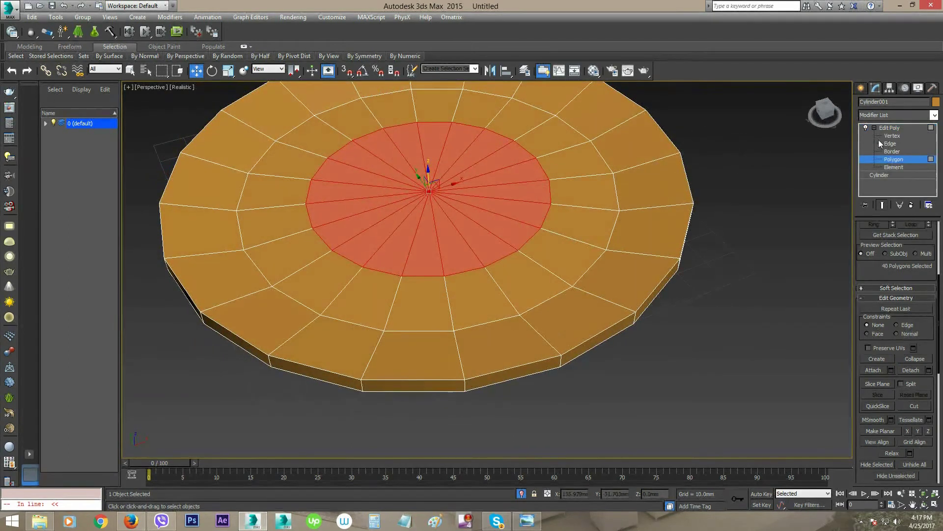
Step: At Edge level, select an edge and Loop it to get the plate's middle edge loop
left_click(880, 143)
middle_click_drag(304, 329, 428, 399, "alt")
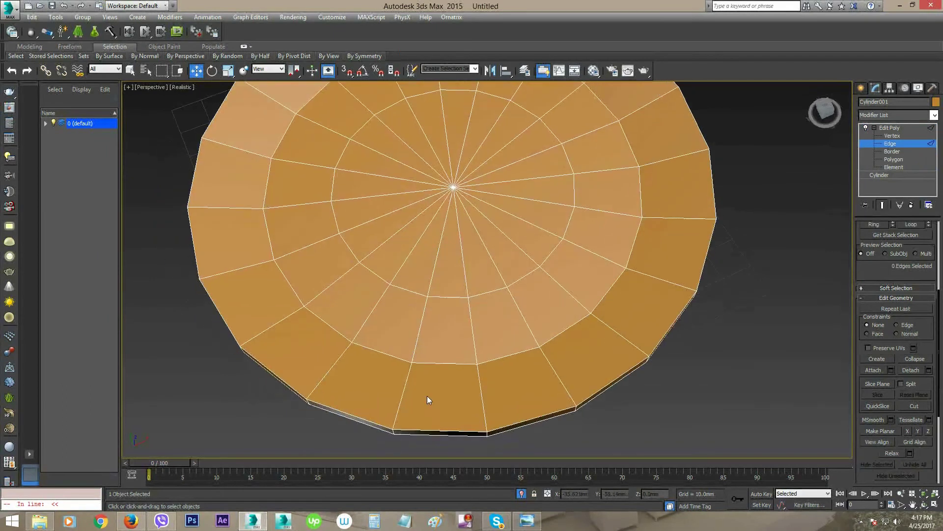
left_click_drag(443, 355, 444, 356)
middle_click_drag(443, 356, 445, 414, "alt")
mouse_move(443, 369)
middle_mouse_down("alt")
mouse_move(442, 359)
mouse_move(432, 379)
mouse_move(417, 363)
middle_mouse_up("alt")
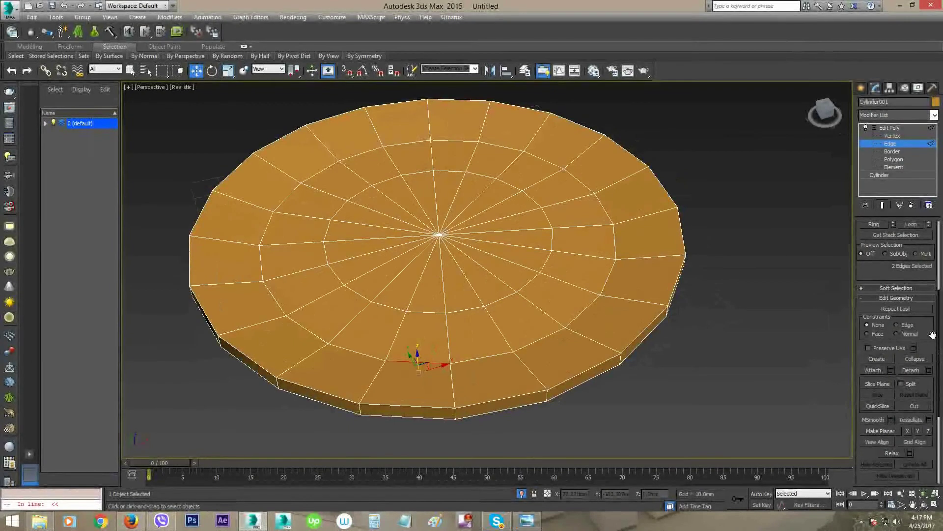
scroll(928, 400, "up", 3)
left_click(915, 364)
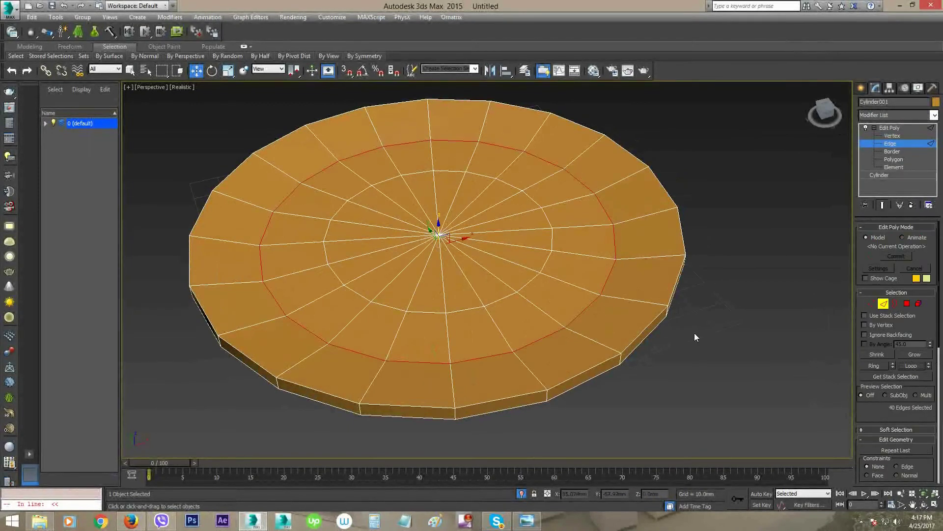
middle_click_drag(695, 332, 671, 261, "alt")
Step: Chamfer the middle edge loop with 2.227 mm amount and 2 segments
right_click(681, 203)
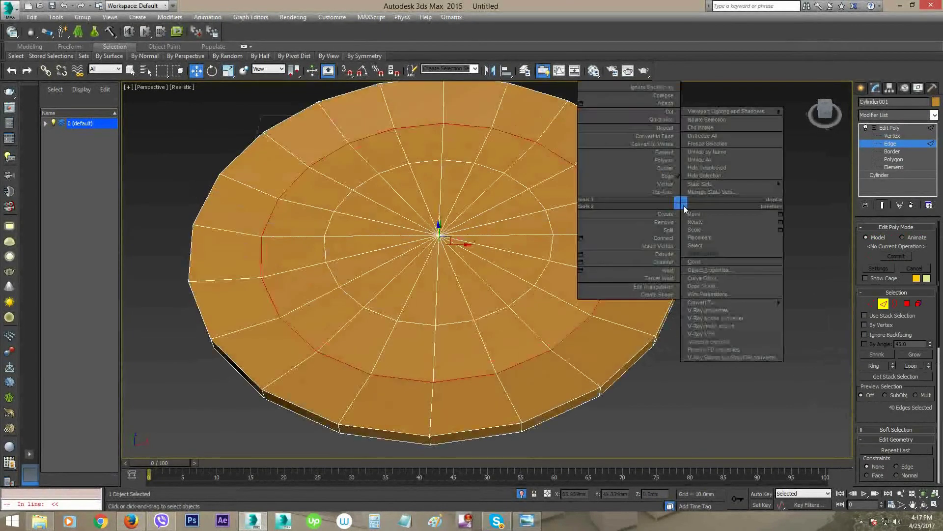
left_click(581, 262)
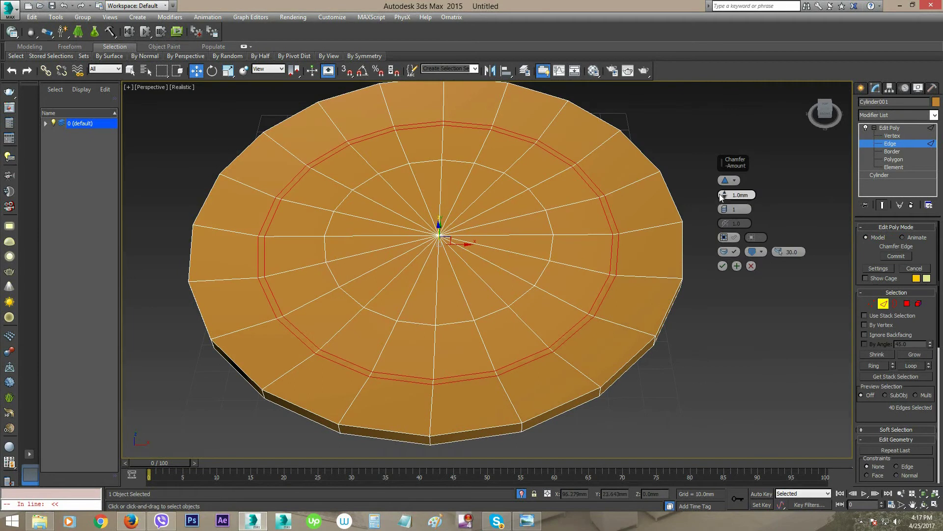
left_click_drag(726, 195, 727, 188)
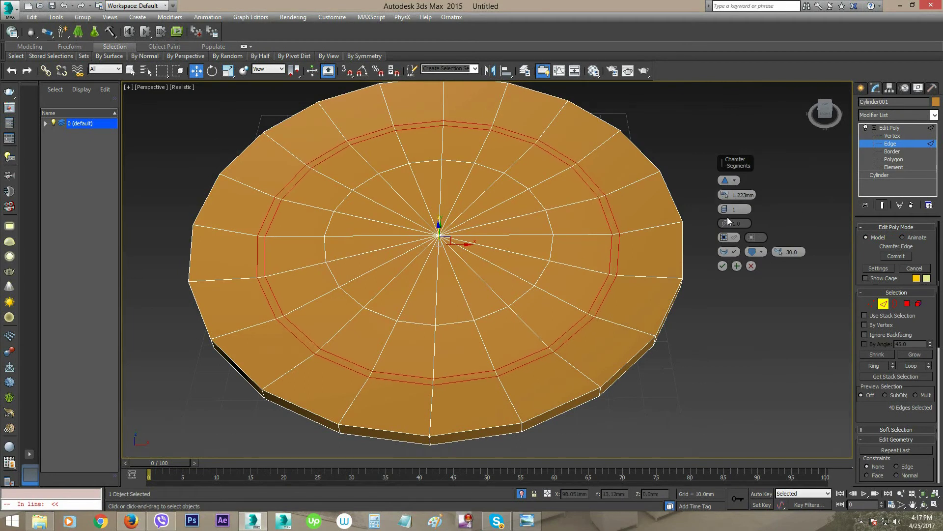
left_click_drag(722, 210, 723, 206)
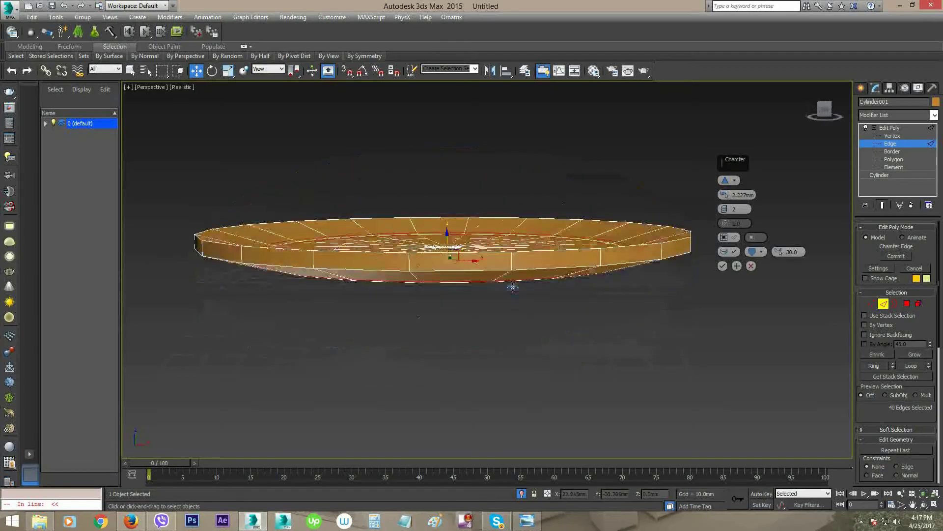
middle_click_drag(511, 285, 525, 314, "alt")
key("alt+z")
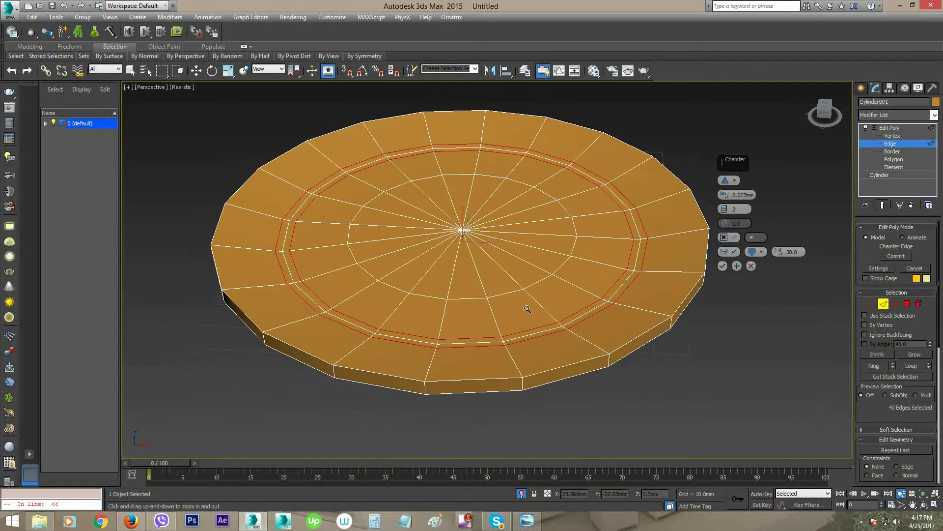
left_click_drag(514, 309, 547, 301)
key("w")
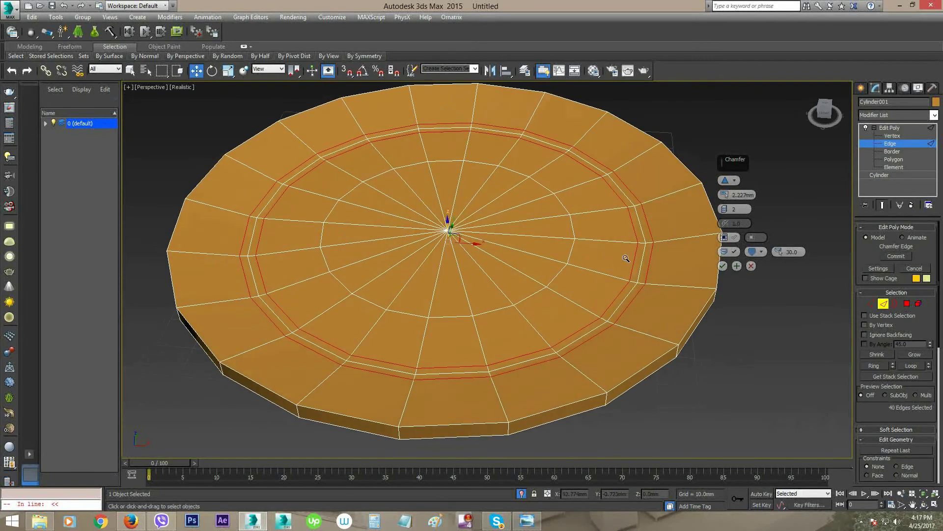
middle_click_drag(637, 280, 622, 285, "alt")
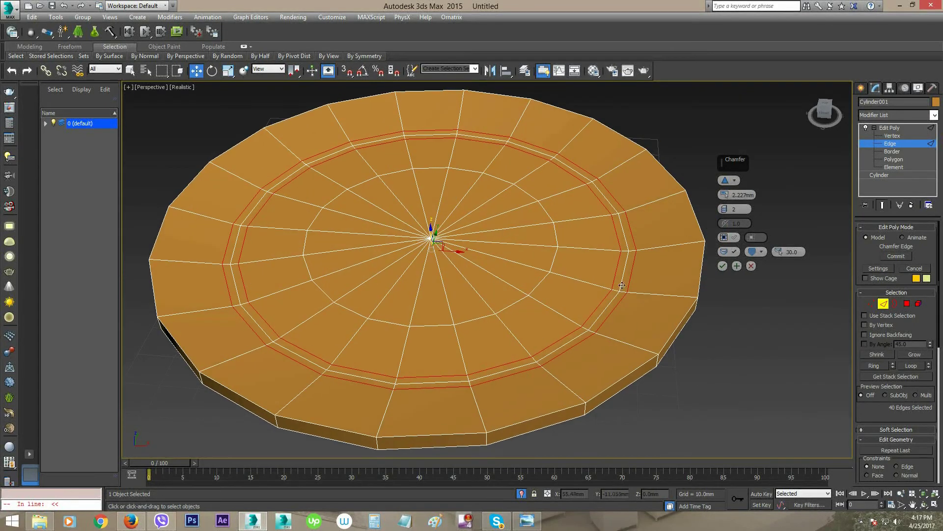
left_click(724, 266)
Step: Select the plate's outer rim edge loop and scale it inward to 97%
double_click(701, 229)
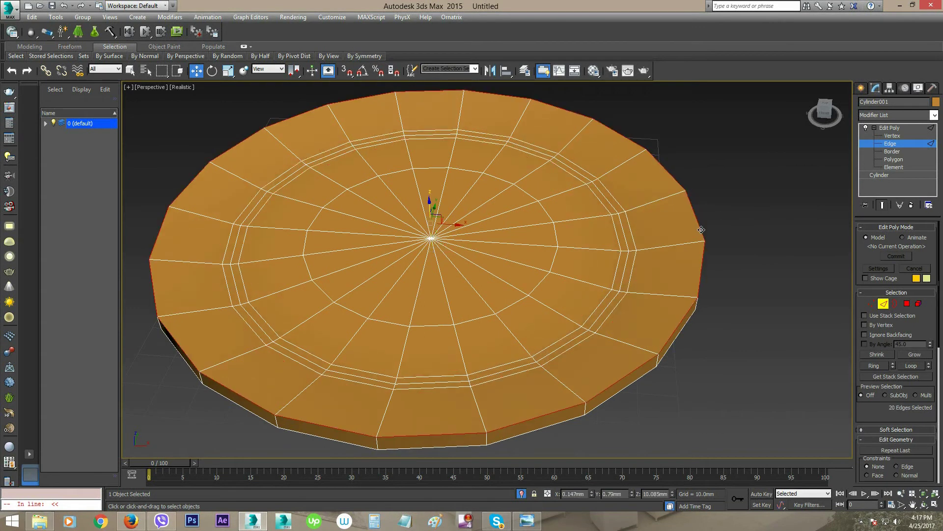
middle_click_drag(701, 229, 571, 327, "alt")
key("r")
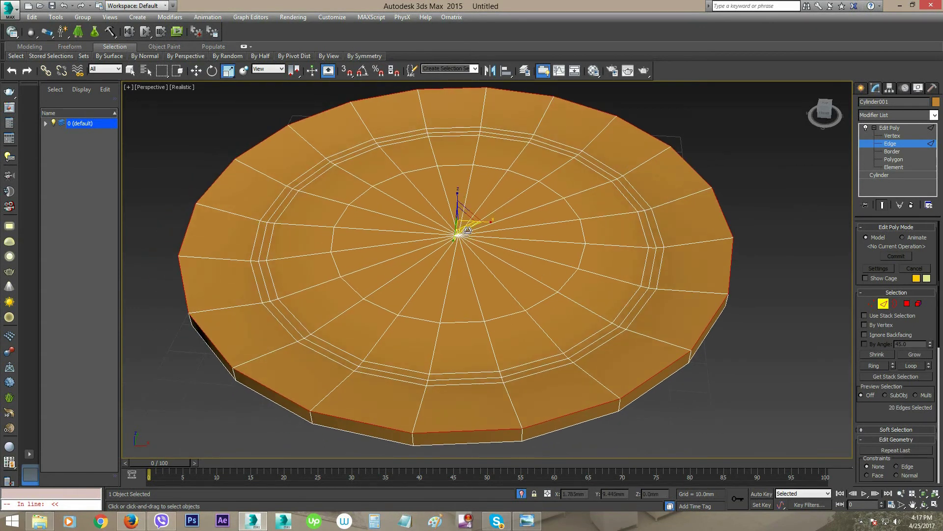
left_click_drag(467, 229, 472, 227)
Step: From a low side view, select the plate's lower rim edge loop
mouse_move(374, 162)
middle_mouse_down("alt")
mouse_move(373, 257)
mouse_move(467, 295)
middle_mouse_up("alt")
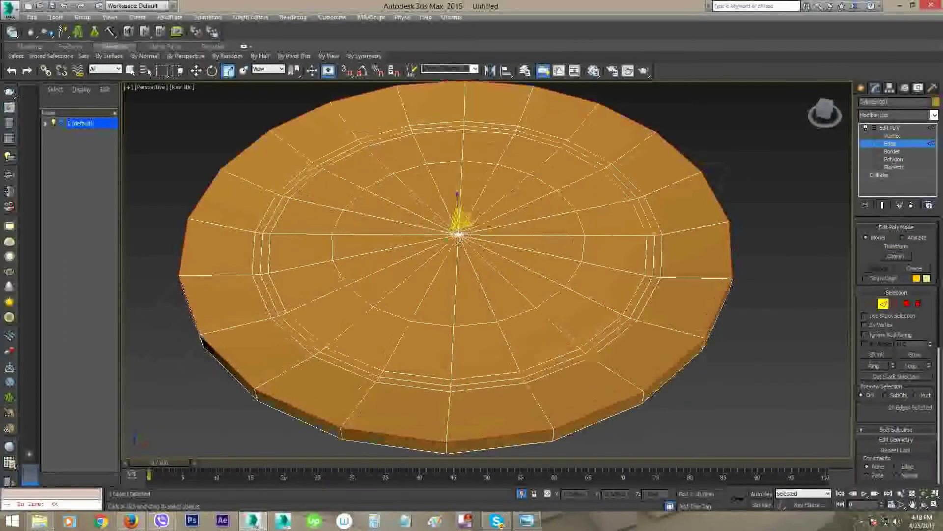
middle_click_drag(460, 224, 463, 228, "alt")
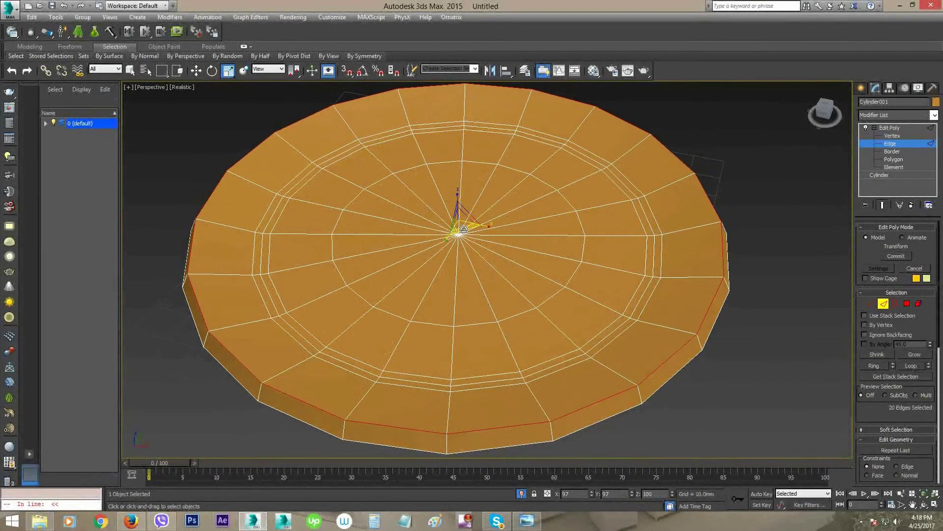
mouse_move(188, 378)
middle_mouse_down("alt")
mouse_move(205, 311)
mouse_move(177, 287)
mouse_move(171, 230)
mouse_move(160, 300)
mouse_move(193, 365)
mouse_move(173, 337)
mouse_move(198, 310)
mouse_move(199, 241)
mouse_move(358, 275)
middle_mouse_up("alt")
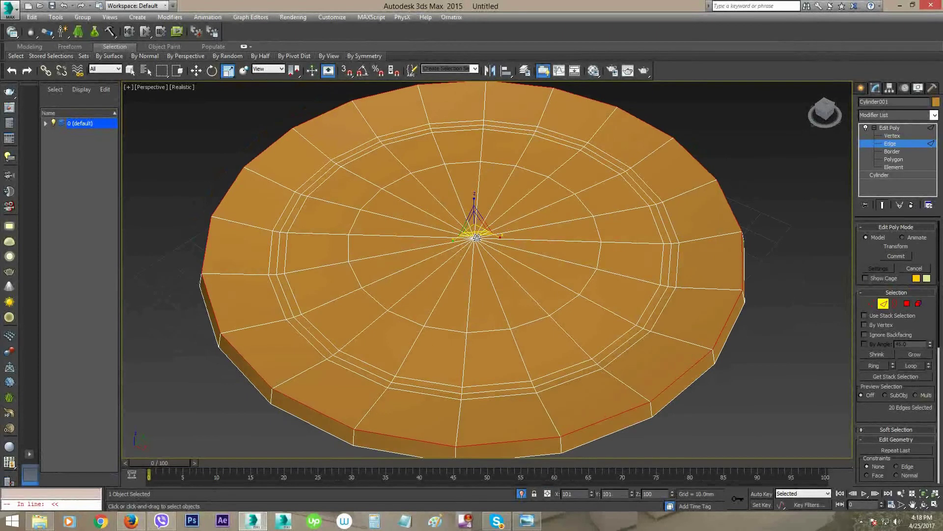
mouse_move(467, 269)
middle_mouse_down("alt")
mouse_move(464, 314)
mouse_move(490, 295)
mouse_move(479, 252)
mouse_move(483, 259)
middle_mouse_up("alt")
double_click(479, 263)
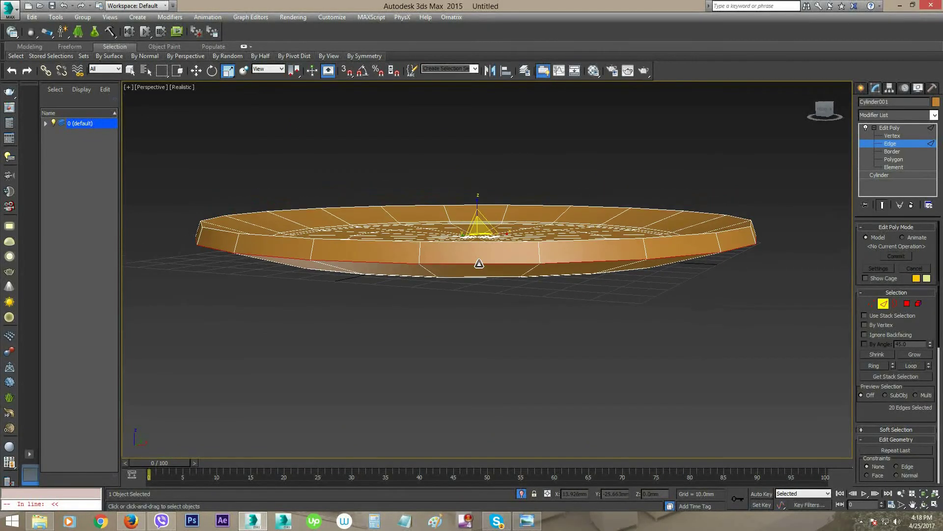
key("w")
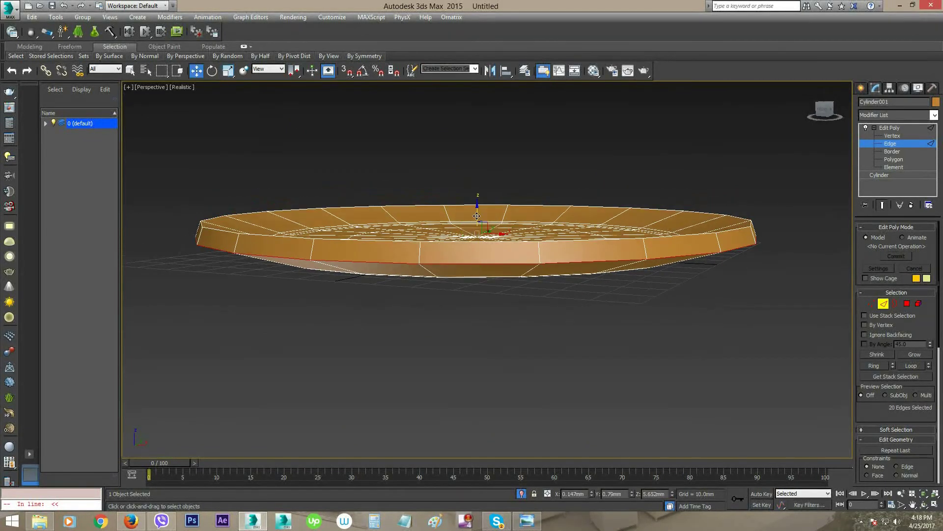
Step: Add the upper rim edge loop to the selection, making 40 rim edges
mouse_move(477, 216)
middle_mouse_down("alt")
mouse_move(442, 285)
mouse_move(389, 256)
mouse_move(334, 268)
mouse_move(231, 243)
mouse_move(196, 218)
middle_mouse_up("alt")
middle_click_drag(377, 246, 381, 287, "alt")
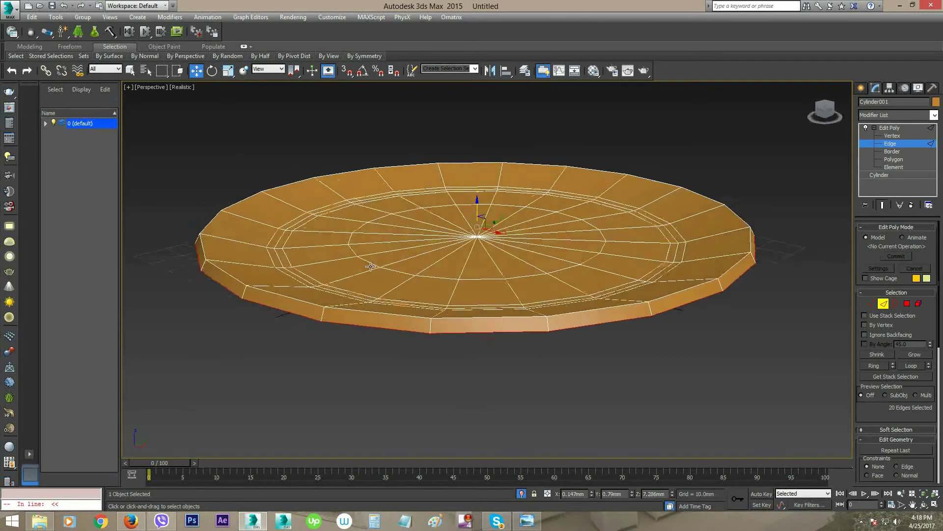
scroll(498, 314, "up", 3)
scroll(498, 314, "up", 3)
middle_click_drag(498, 314, 423, 226, "alt")
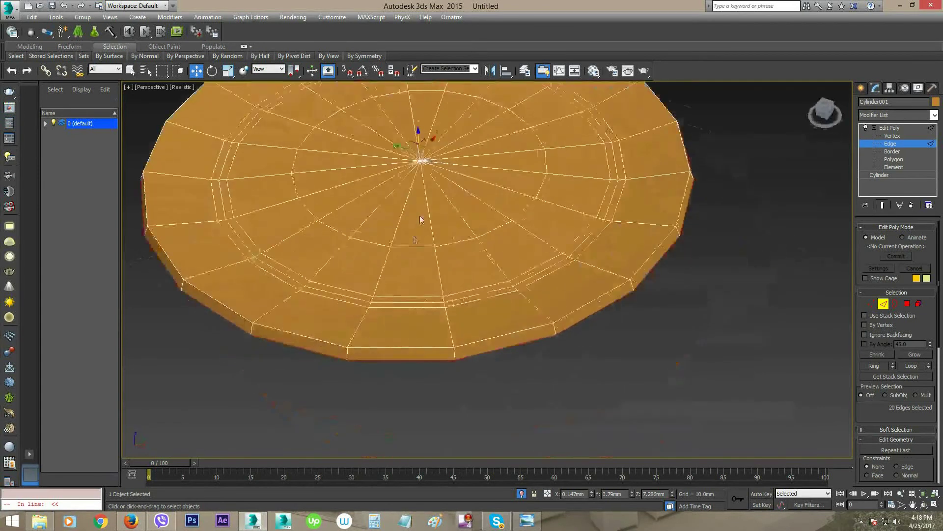
scroll(405, 331, "up", 3)
scroll(412, 346, "up", 2)
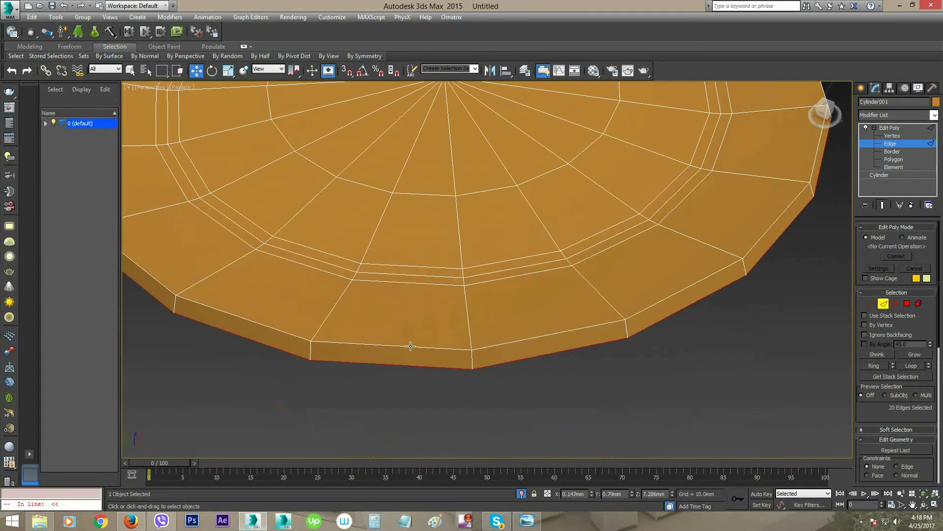
double_click(410, 347, "ctrl")
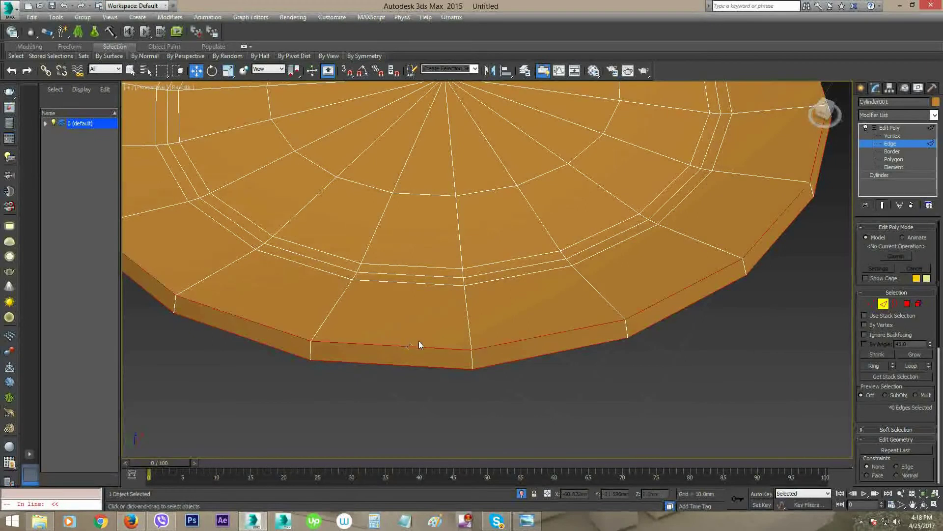
scroll(418, 341, "down", 5)
Step: Start a Chamfer on the selected rim edges and set it to 1 segment
right_click(726, 228)
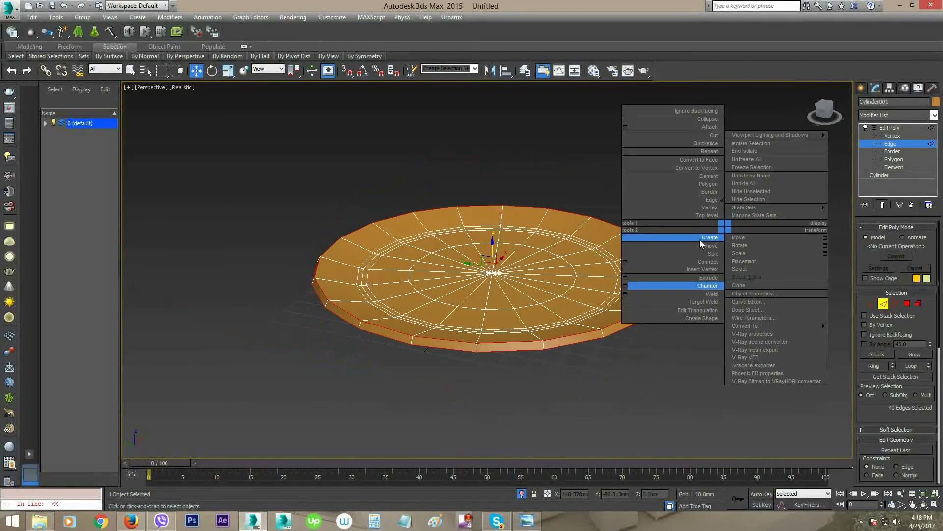
left_click(625, 285)
scroll(533, 332, "up", 2)
scroll(534, 332, "up", 3)
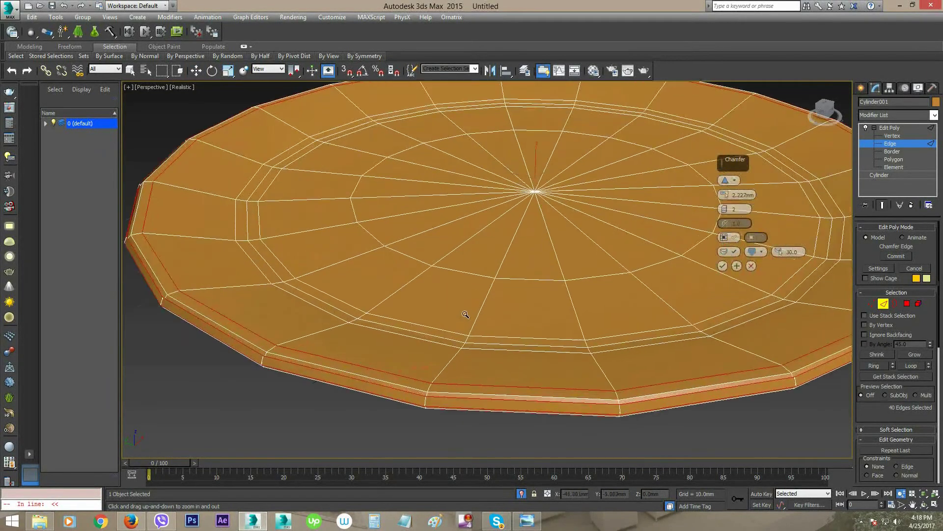
scroll(533, 332, "down", 1)
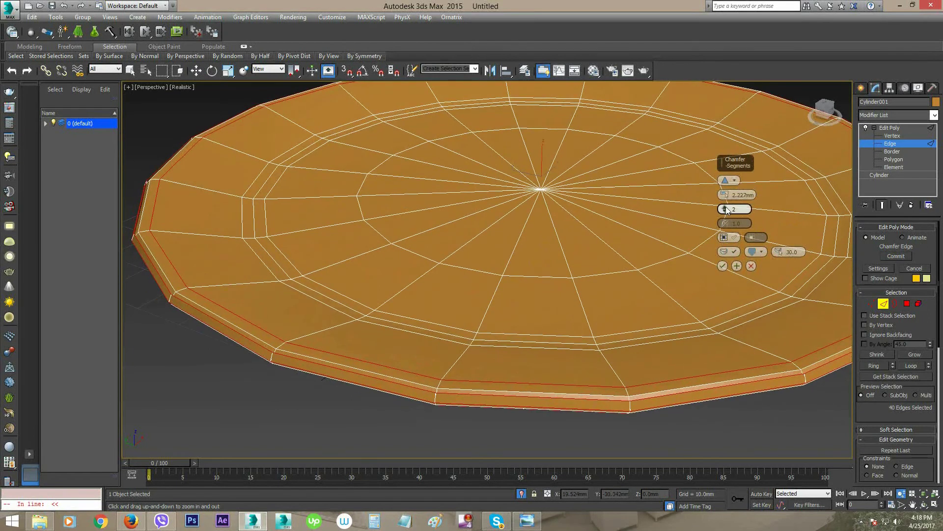
left_click_drag(728, 210, 724, 222)
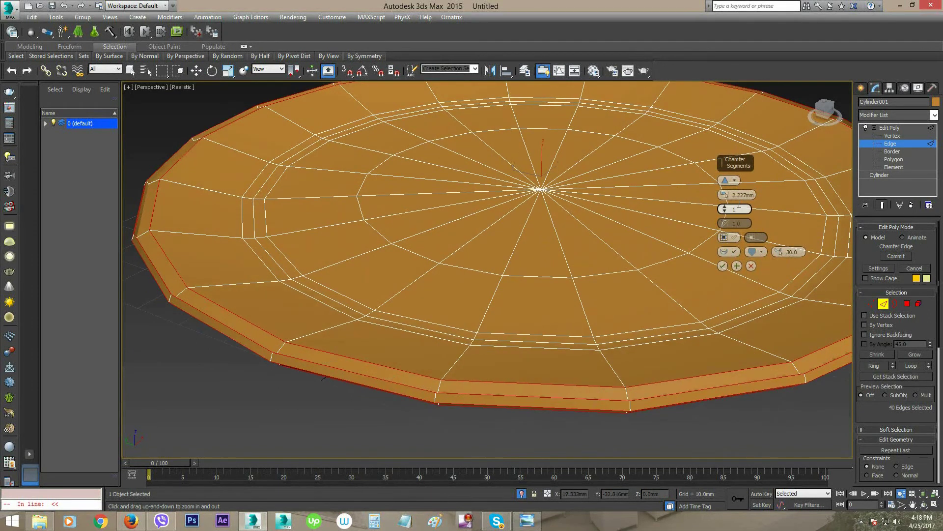
Step: Set the rim chamfer amount to 1.112 mm and commit it on both loops
left_click_drag(724, 195, 700, 219)
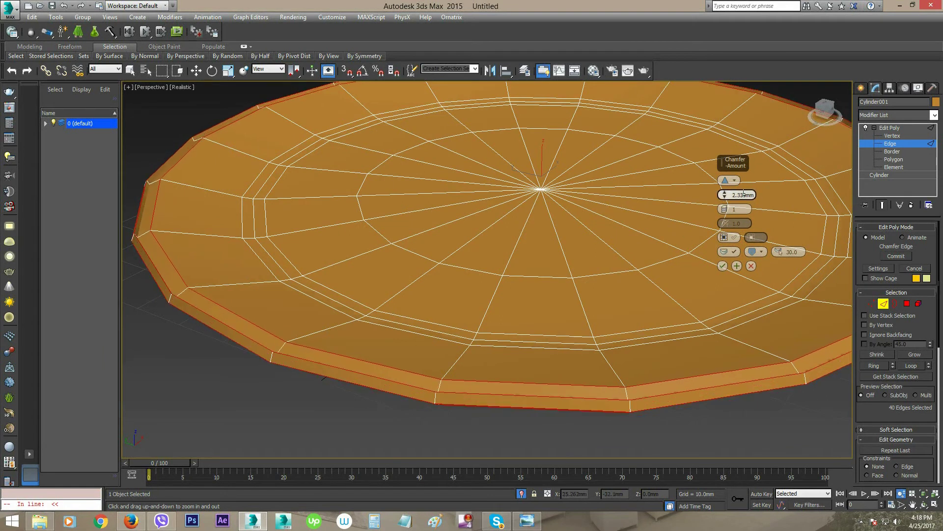
left_click_drag(723, 194, 724, 195)
scroll(632, 269, "up", 5)
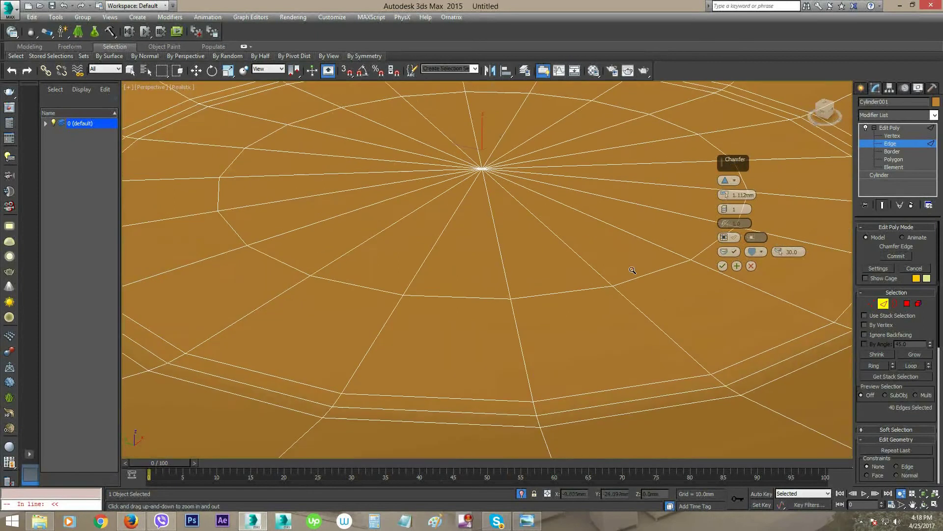
scroll(624, 268, "down", 3)
scroll(623, 267, "down", 3)
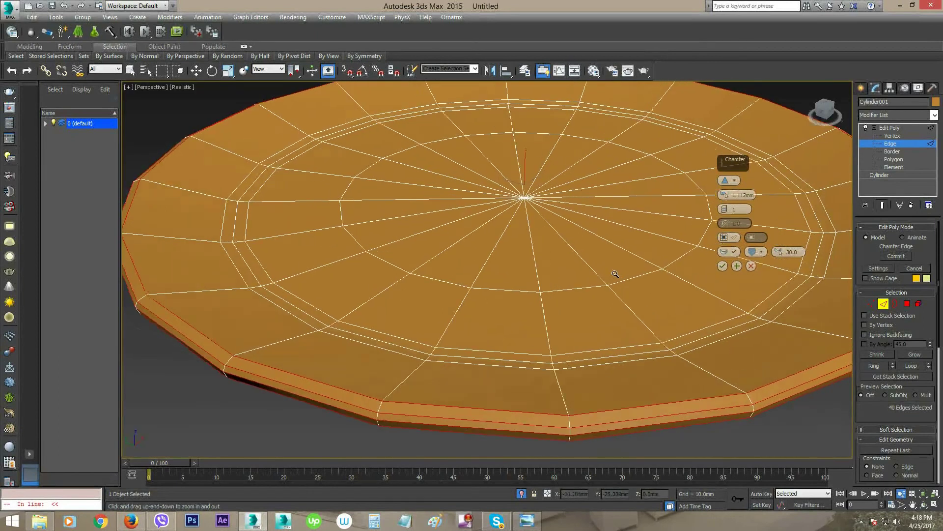
left_click(723, 265)
scroll(721, 267, "down", 3)
scroll(647, 322, "up", 1)
mouse_move(647, 322)
middle_mouse_down("alt")
mouse_move(609, 305)
mouse_move(581, 312)
mouse_move(604, 304)
middle_mouse_up("alt")
scroll(590, 307, "up", 2)
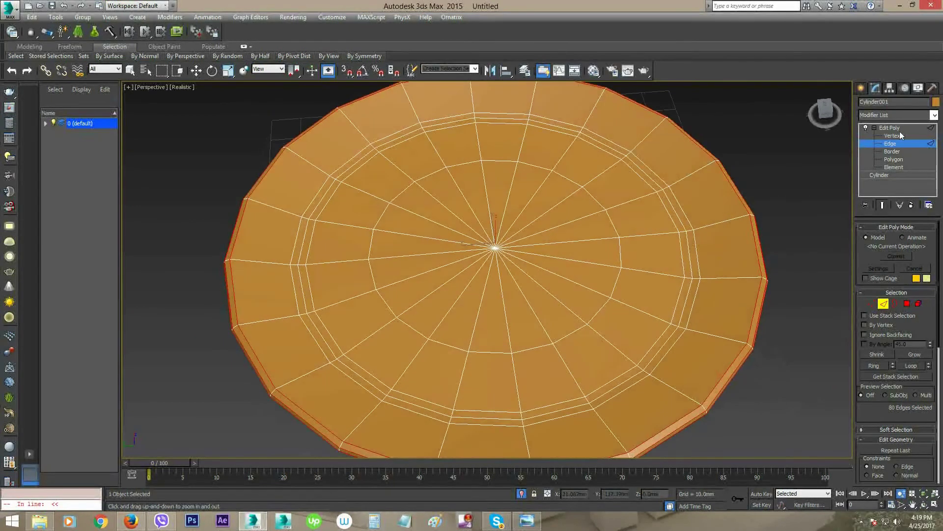
Step: Add TurboSmooth with 2 iterations to the chamfered plate, then deselect to inspect the rounded rim
left_click(909, 144)
left_click(934, 114)
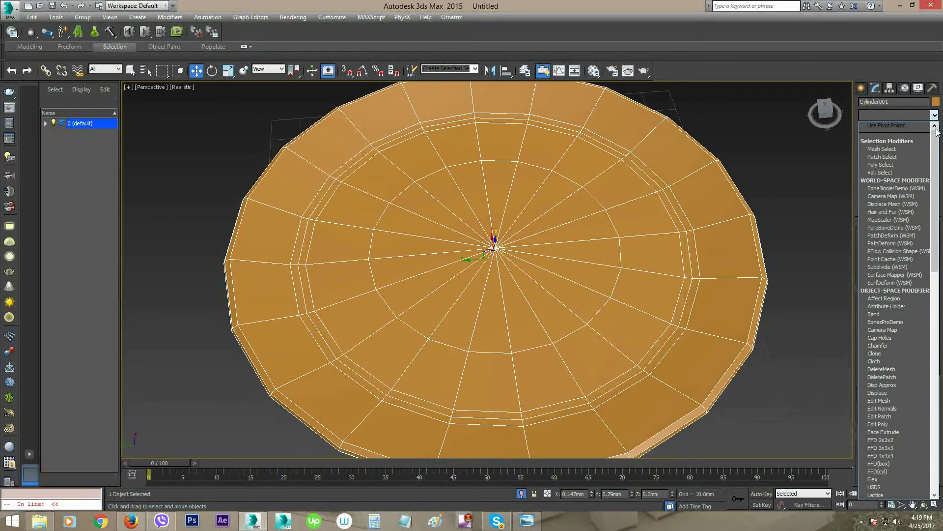
left_click_drag(937, 147, 923, 440)
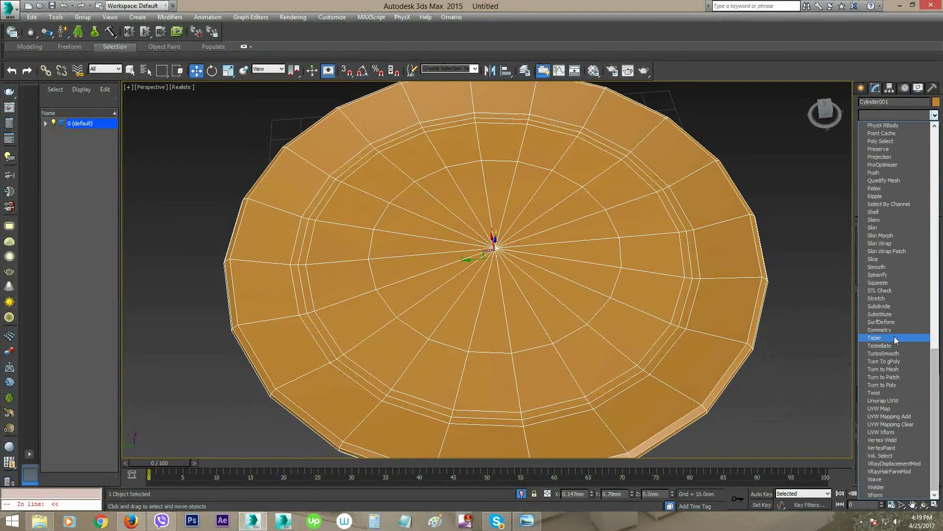
left_click(888, 354)
middle_click_drag(623, 332, 639, 295, "alt")
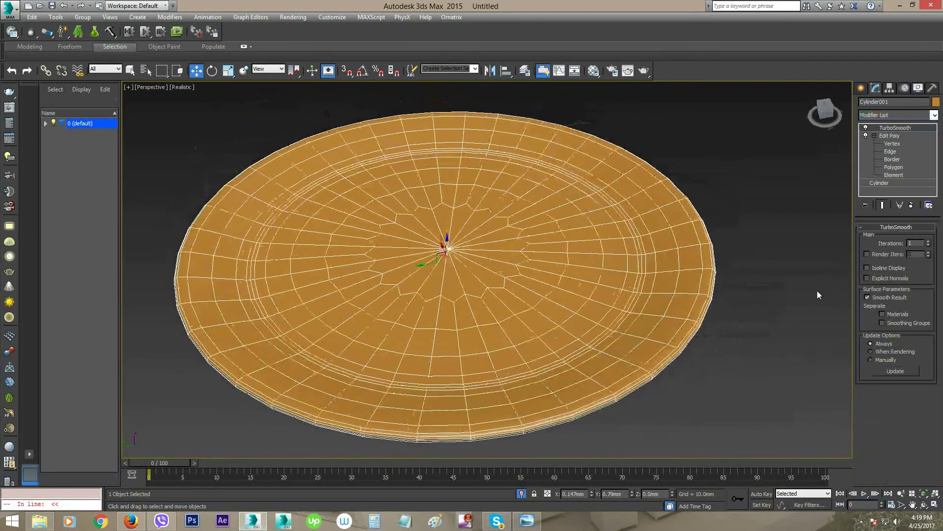
left_click(928, 242)
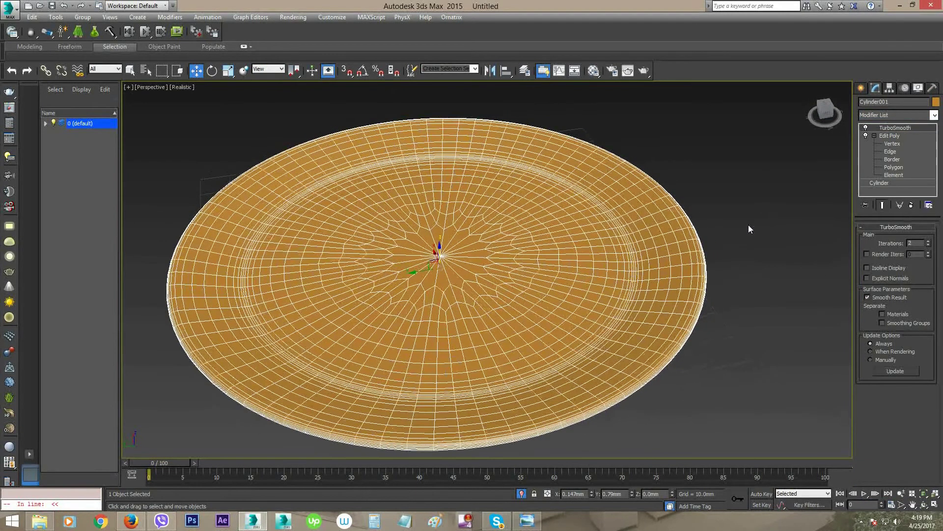
left_click(748, 222)
scroll(528, 283, "down", 5)
mouse_move(528, 282)
middle_mouse_down("alt")
mouse_move(511, 326)
mouse_move(520, 231)
mouse_move(520, 264)
middle_mouse_up("alt")
scroll(520, 264, "up", 3)
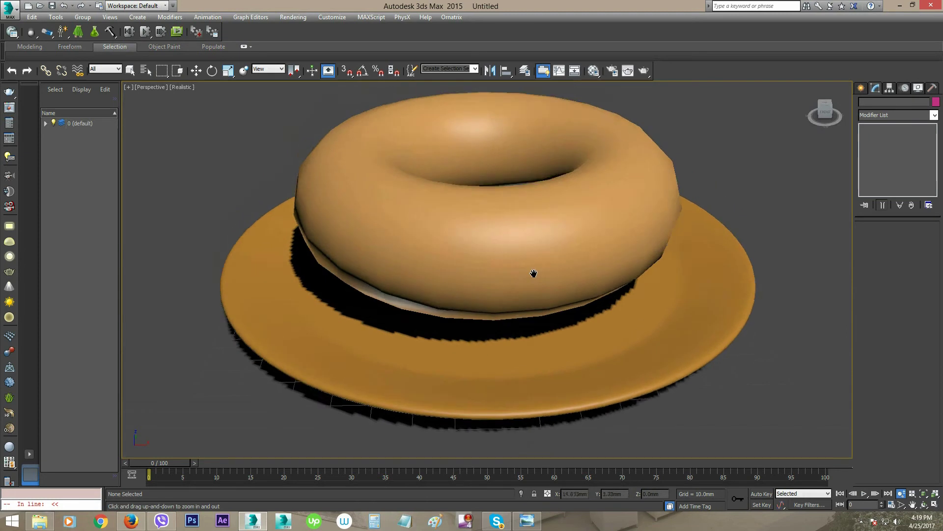
Step: Move Donut_Bread down its Z axis until it rests on the plate at Z 20.282 mm
mouse_move(535, 274)
middle_mouse_down("alt")
mouse_move(514, 257)
mouse_move(509, 290)
middle_mouse_up("alt")
key("w")
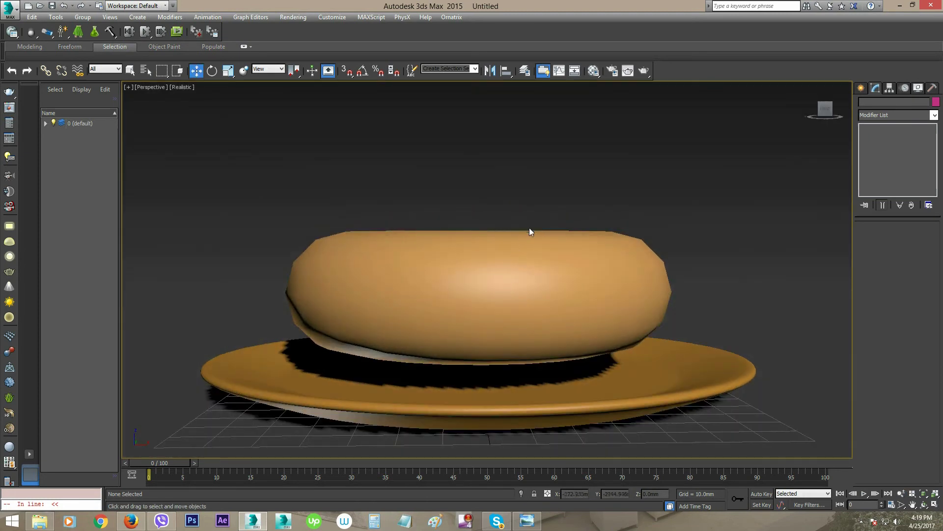
left_click(516, 238)
scroll(512, 237, "down", 2)
scroll(481, 276, "up", 4)
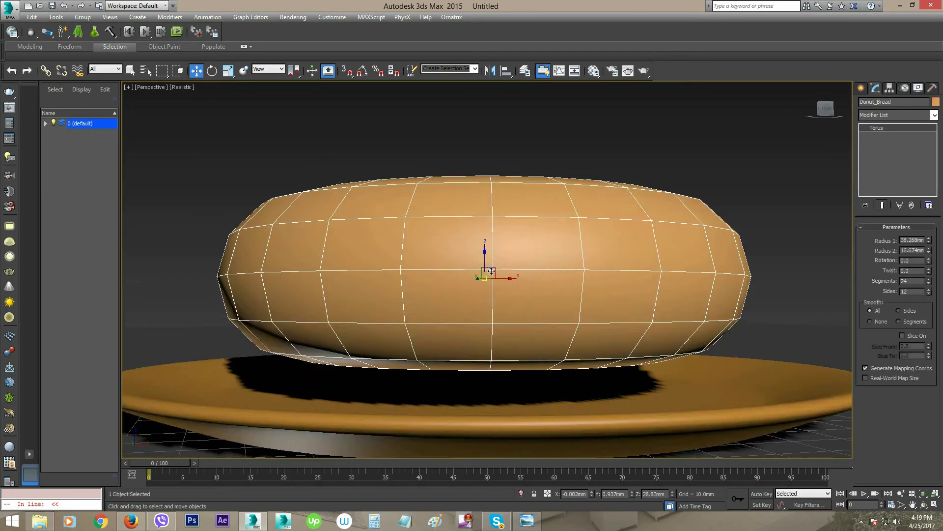
scroll(488, 239, "up", 2)
left_click_drag(488, 239, 487, 278)
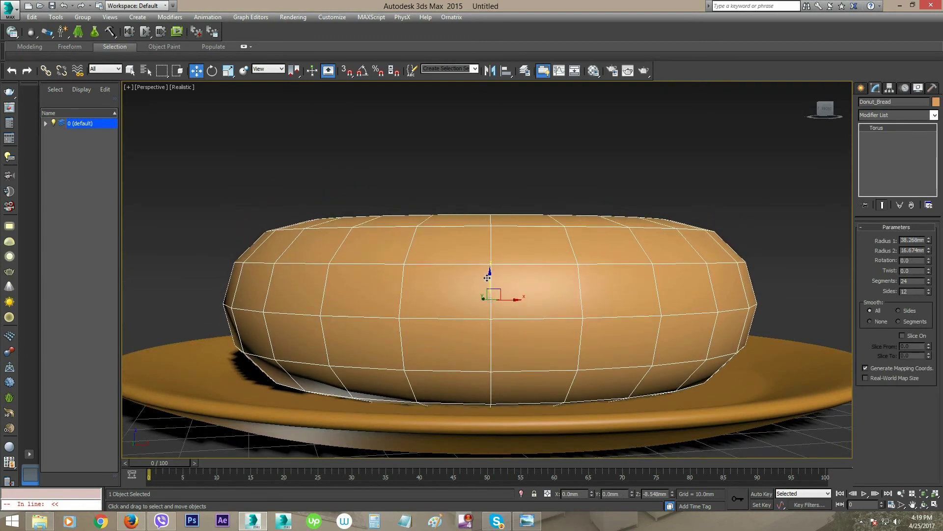
Step: Orbit higher to look into the donut's hole and check it sits on the plate
mouse_move(487, 278)
middle_mouse_down("alt")
mouse_move(527, 294)
mouse_move(528, 327)
middle_mouse_up("alt")
scroll(526, 294, "down", 5)
scroll(526, 295, "up", 2)
scroll(526, 295, "up", 3)
scroll(526, 295, "down", 3)
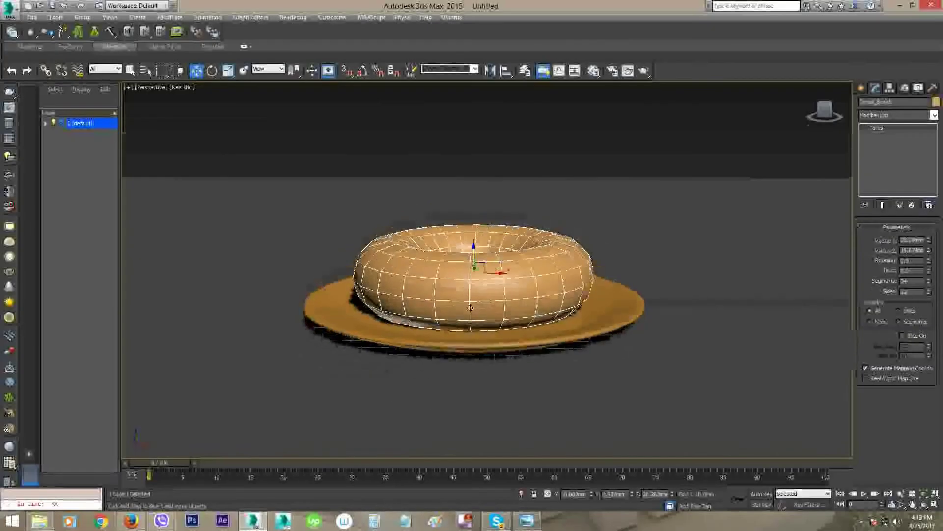
scroll(528, 326, "up", 3)
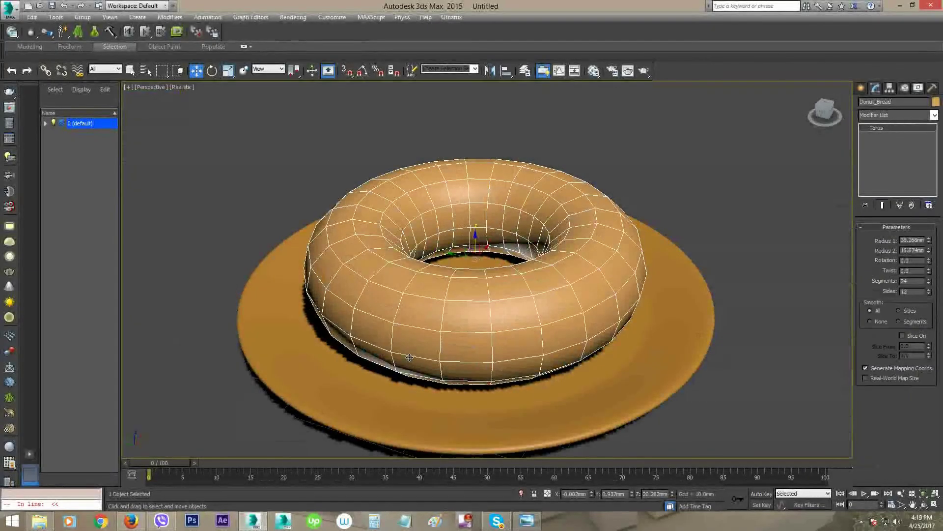
mouse_move(439, 351)
middle_mouse_down("alt")
mouse_move(502, 351)
mouse_move(519, 336)
middle_mouse_up("alt")
scroll(502, 351, "down", 3)
scroll(501, 351, "up", 3)
scroll(501, 350, "up", 2)
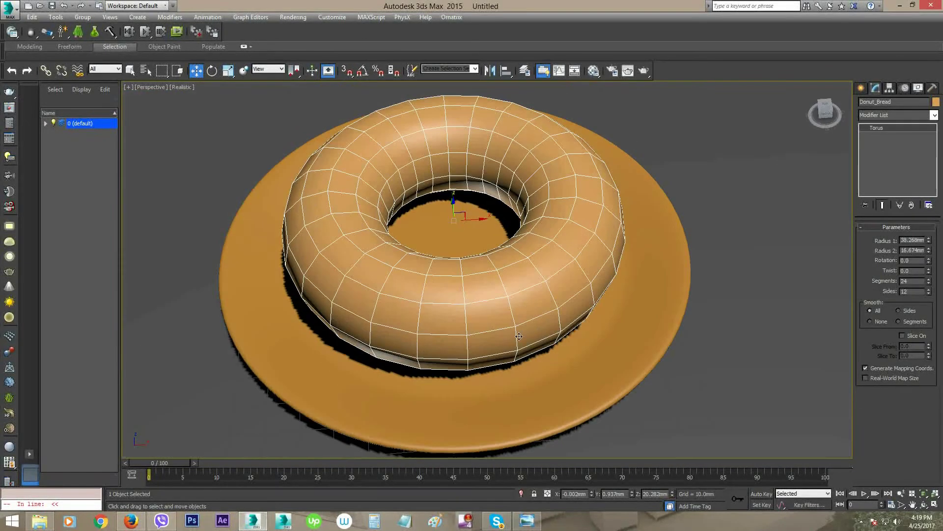
Step: Select the plate's whole cylinder element in Element mode with only the editing cage shown
left_click(624, 336)
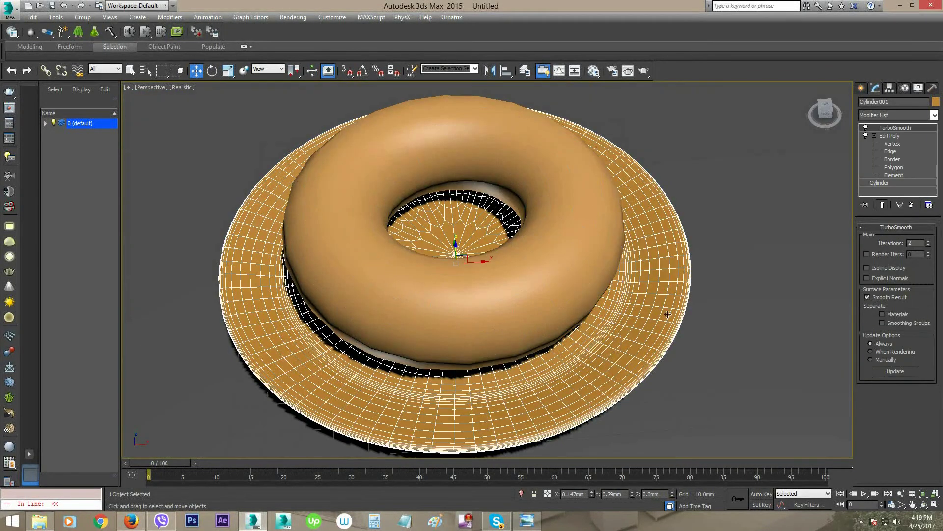
left_click(890, 137)
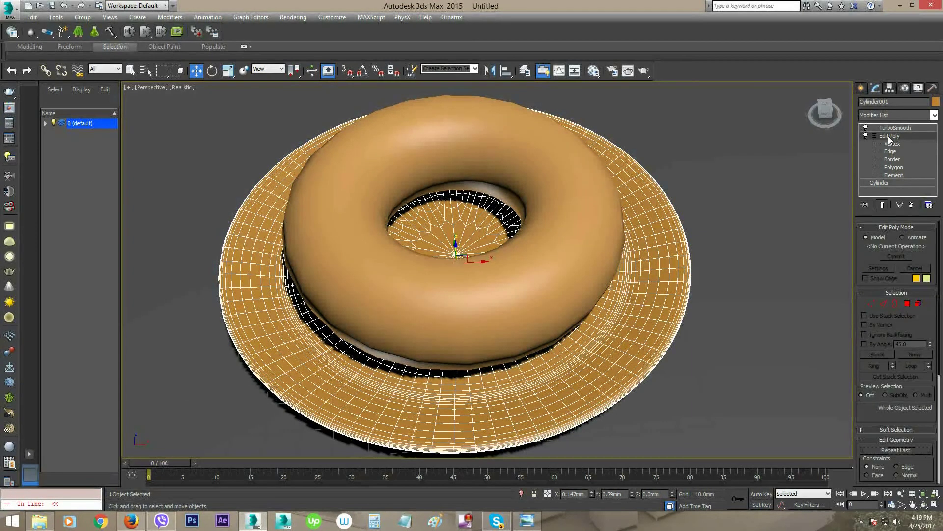
left_click(918, 303)
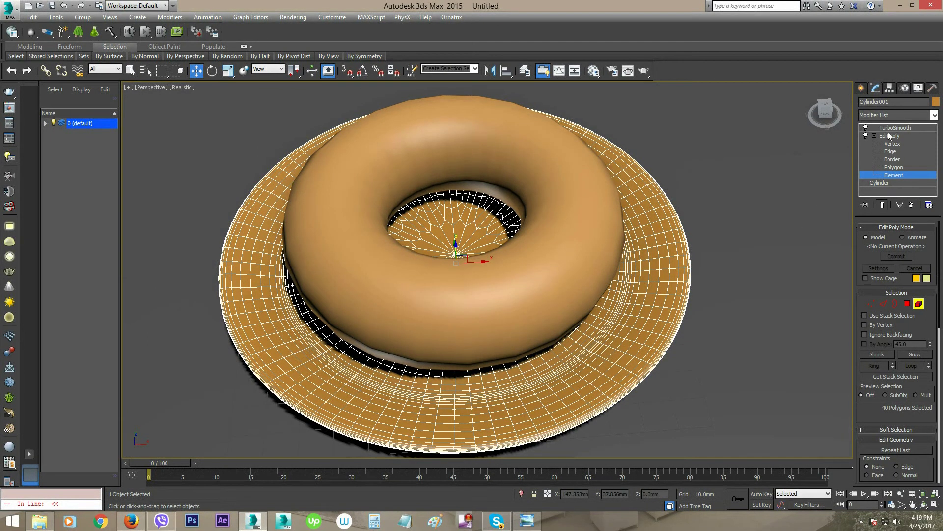
left_click(884, 204)
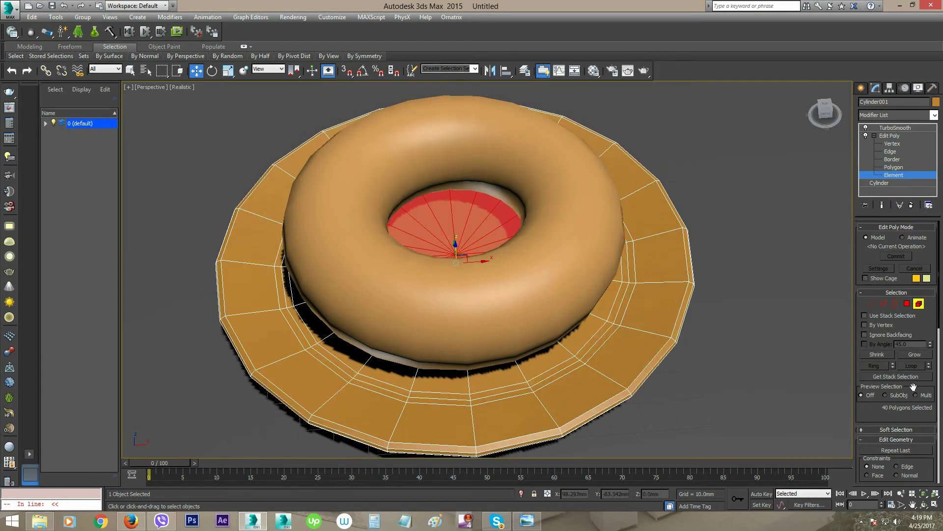
middle_click_drag(811, 303, 788, 283, "alt")
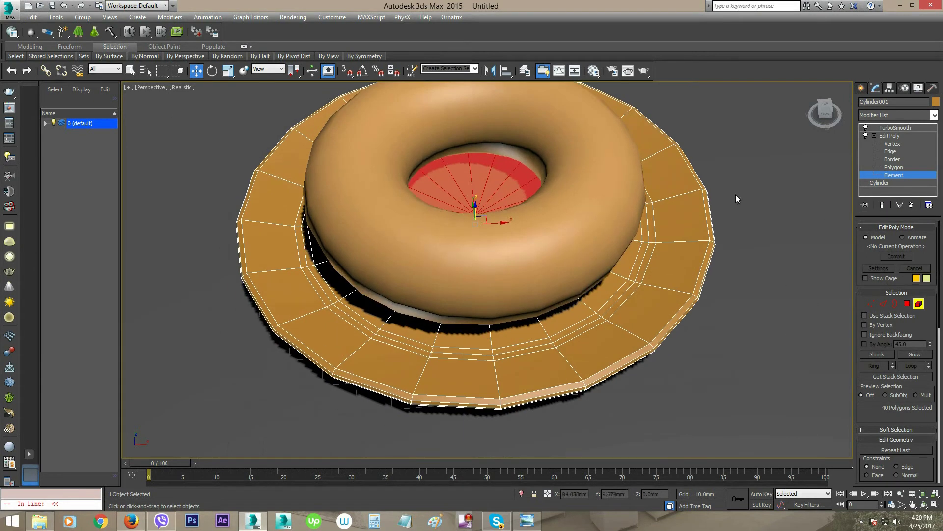
middle_click_drag(647, 310, 646, 324)
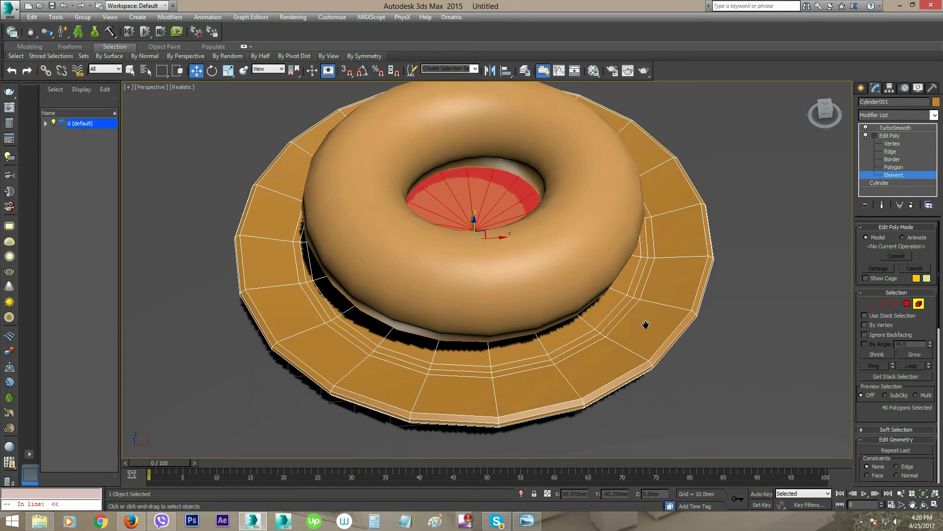
left_click(656, 257)
middle_click_drag(644, 352, 634, 352, "alt")
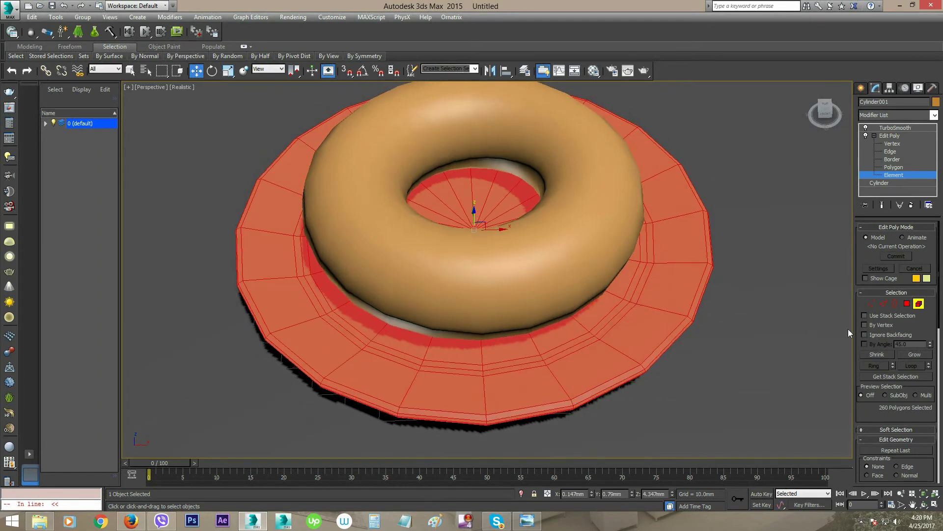
mouse_move(604, 314)
middle_mouse_down("alt")
mouse_move(596, 289)
mouse_move(495, 263)
mouse_move(522, 259)
mouse_move(522, 275)
middle_mouse_up("alt")
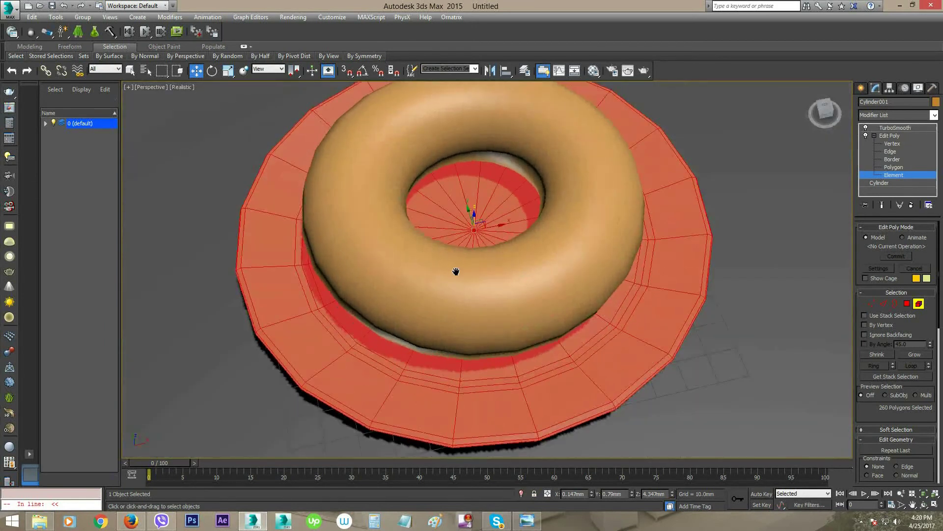
middle_click_drag(456, 271, 483, 262)
Step: Scale the plate element uniformly to about 90%, restore the TurboSmooth view, and deselect
key("r")
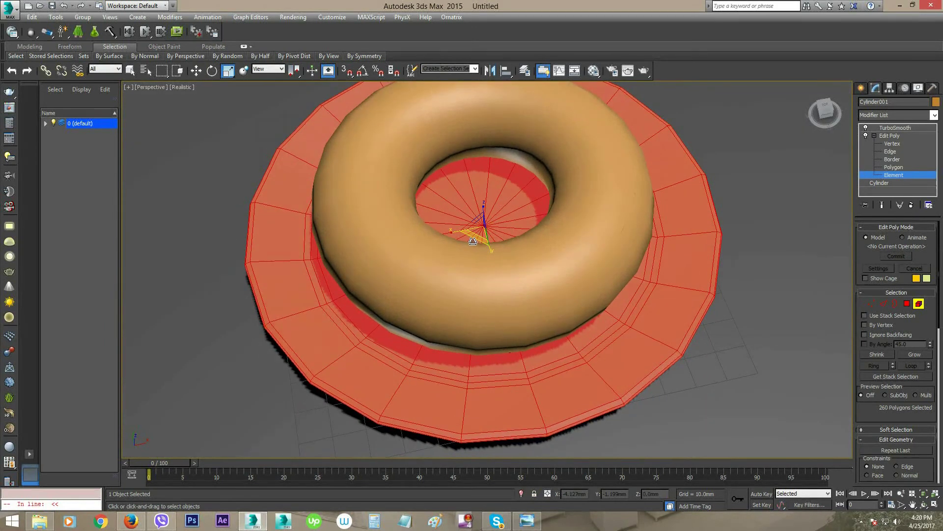
left_click_drag(472, 241, 478, 236)
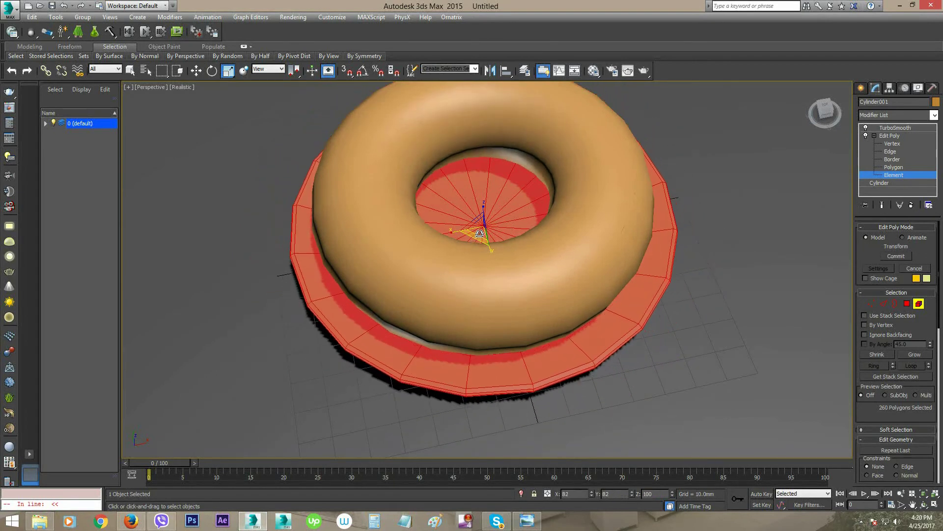
left_click_drag(478, 235, 480, 238)
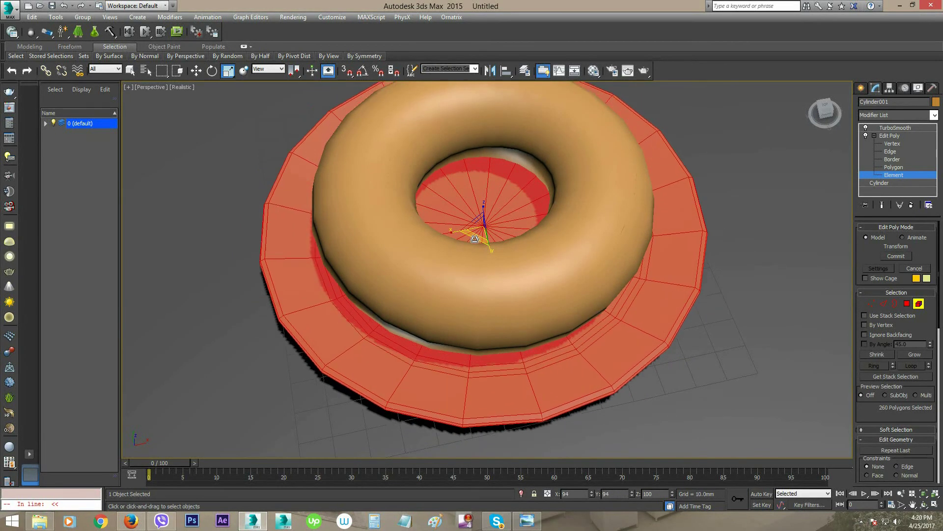
mouse_move(481, 285)
middle_mouse_down("alt")
mouse_move(476, 242)
mouse_move(482, 279)
mouse_move(499, 302)
mouse_move(509, 294)
middle_mouse_up("alt")
left_click(904, 175)
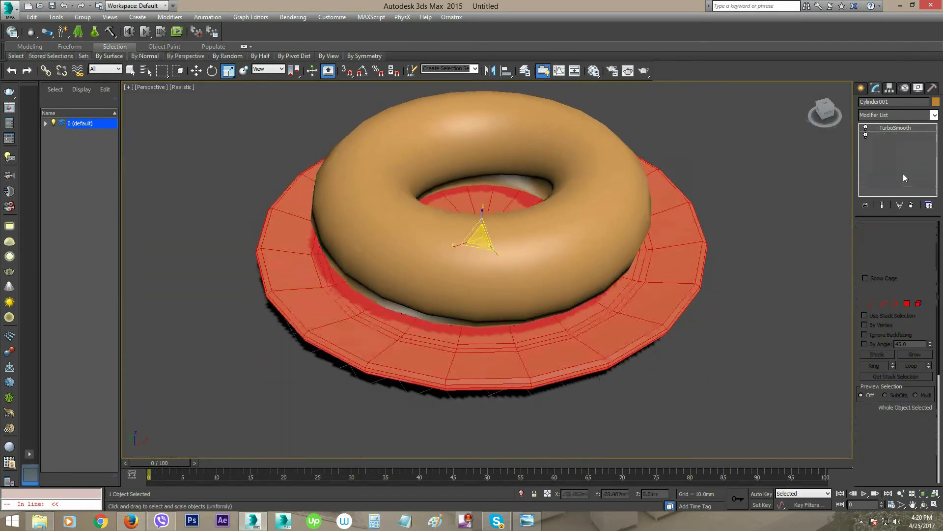
left_click(895, 128)
middle_click_drag(721, 221, 685, 259)
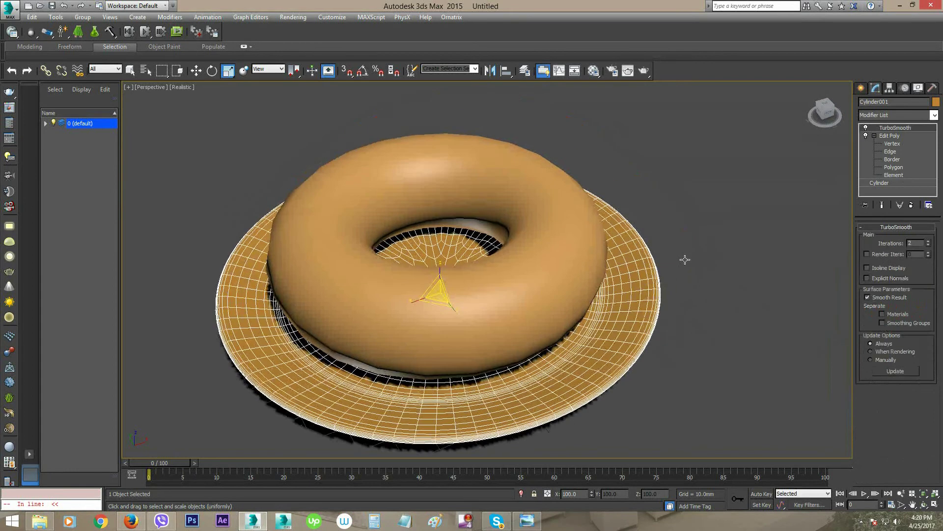
left_click(685, 260)
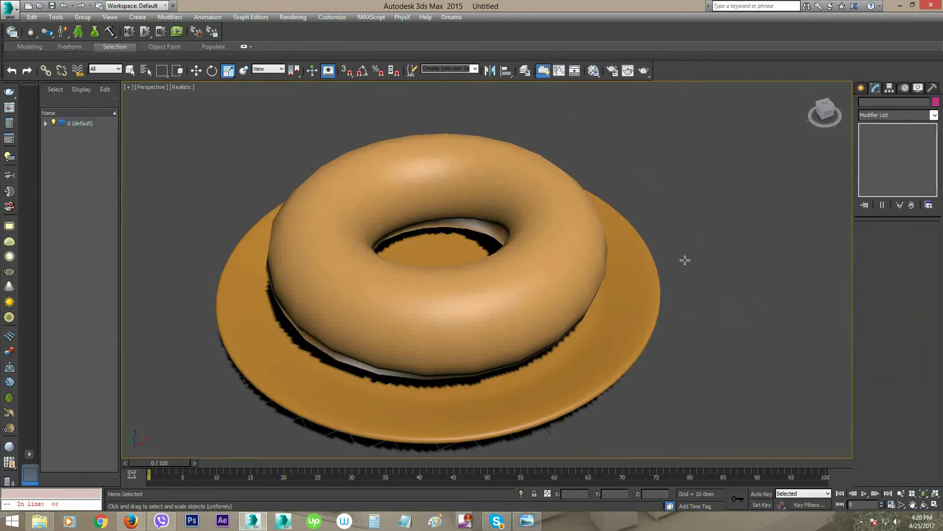
Step: Select the Donut_Bread torus (24 segments, 12 sides) and zoom in on it and the plate
middle_click_drag(612, 305, 620, 311, "alt")
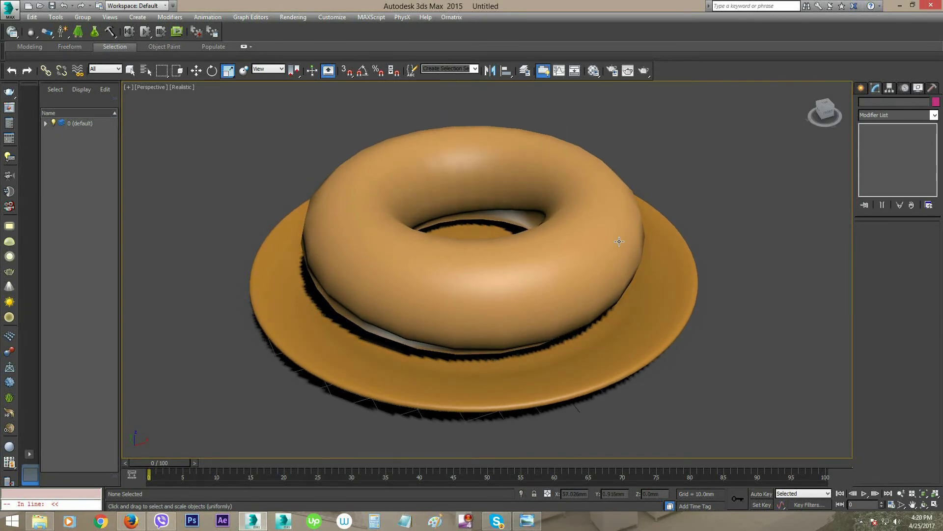
left_click(603, 233)
mouse_move(591, 251)
middle_mouse_down("ctrl+alt")
mouse_move(573, 282)
mouse_move(544, 246)
middle_mouse_up("ctrl+alt")
left_click_drag(509, 249, 527, 245)
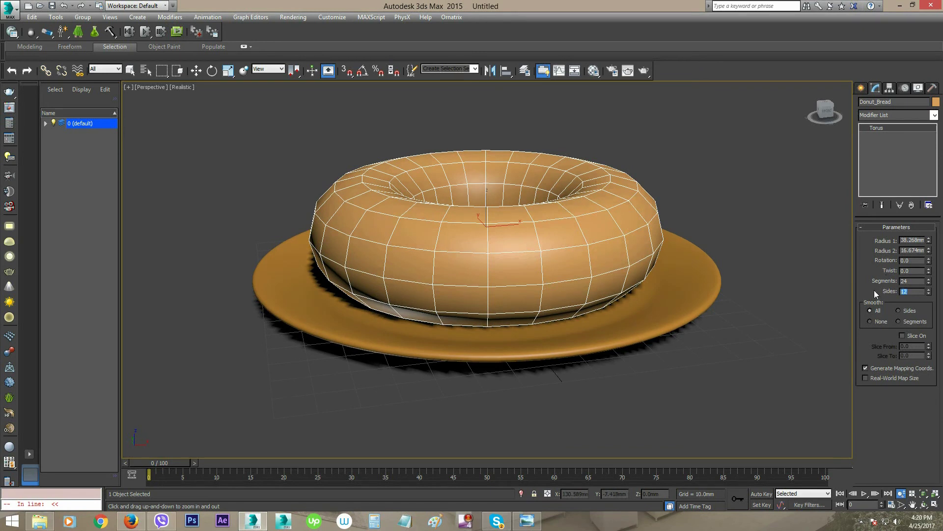
Step: Set the torus Sides to 50 and a first Segments value of 100
type("50")
key("Return")
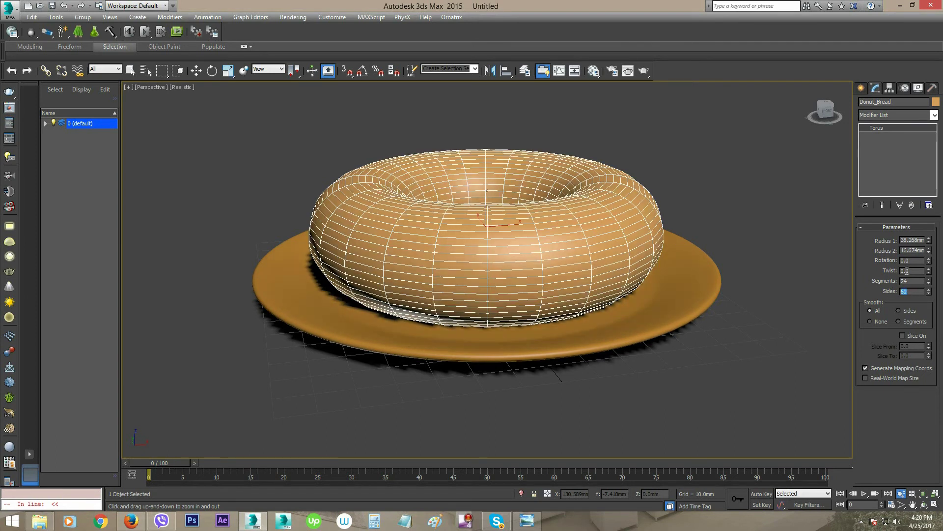
double_click(909, 281)
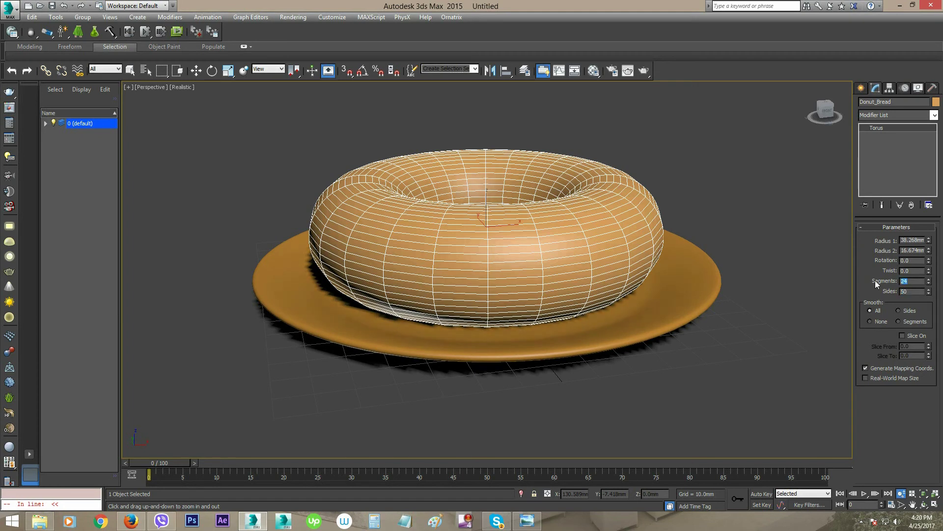
type("100")
key("Return")
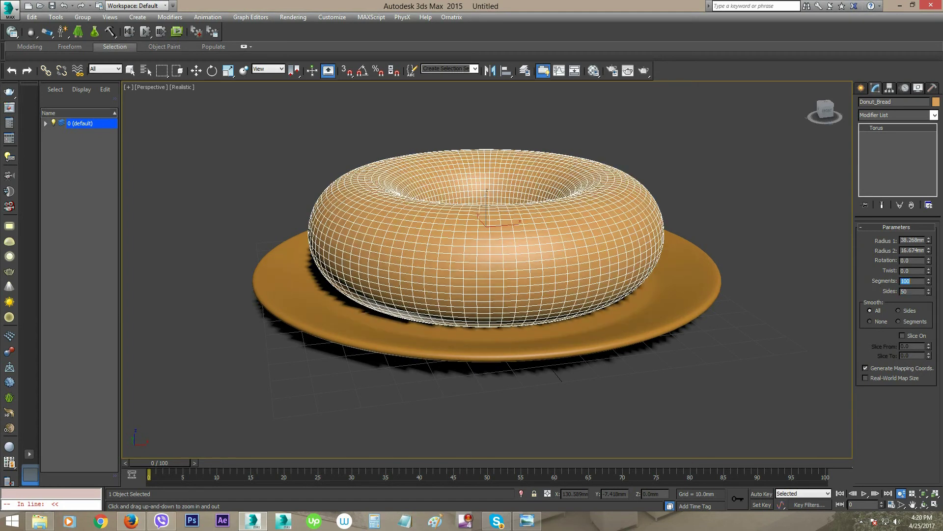
scroll(519, 305, "up", 4)
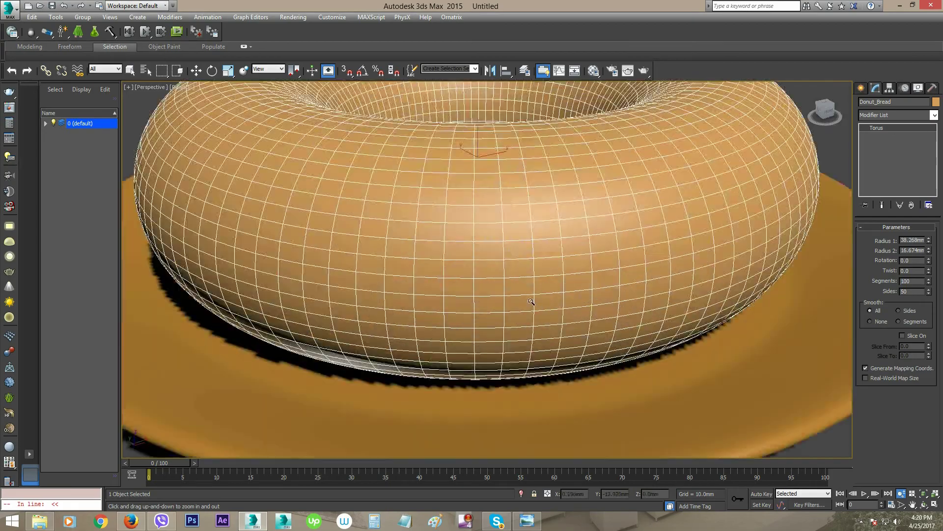
scroll(531, 302, "up", 2)
scroll(569, 316, "up", 1)
scroll(552, 296, "up", 4)
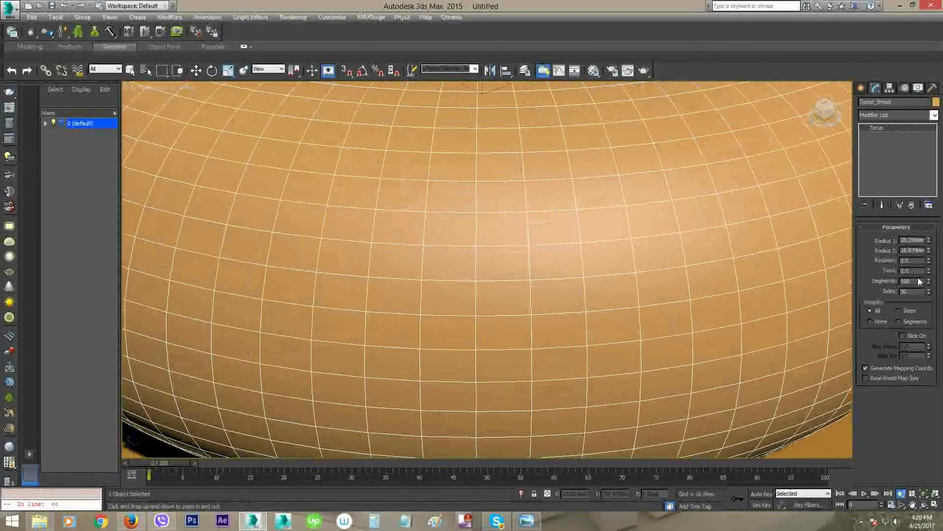
Step: Try 200 and 125 segments before settling the torus on 150 segments
type("200")
key("Return")
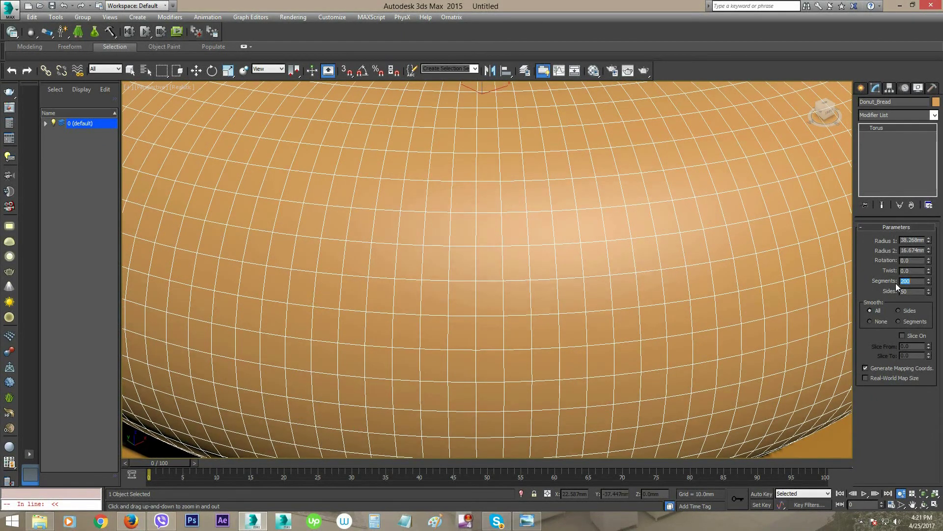
type("25")
key("Return")
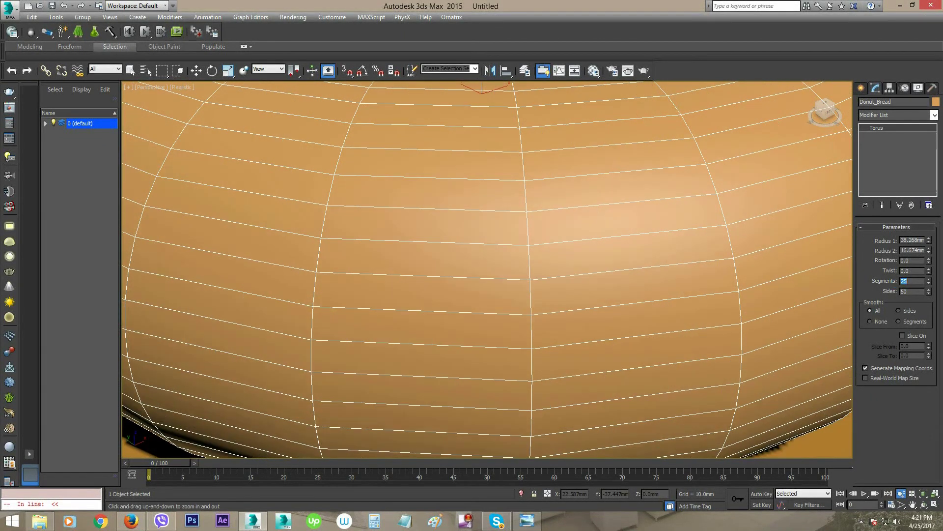
type("25")
key("Return")
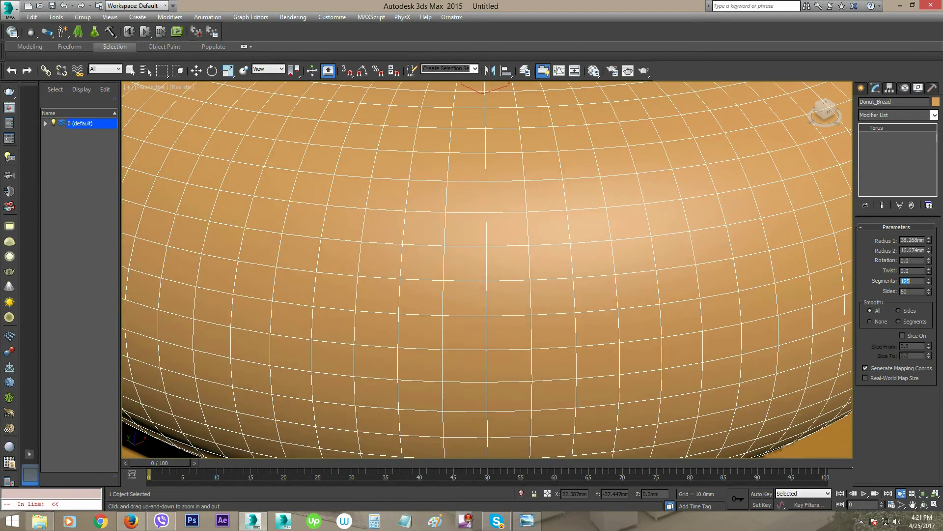
type("150")
key("Return")
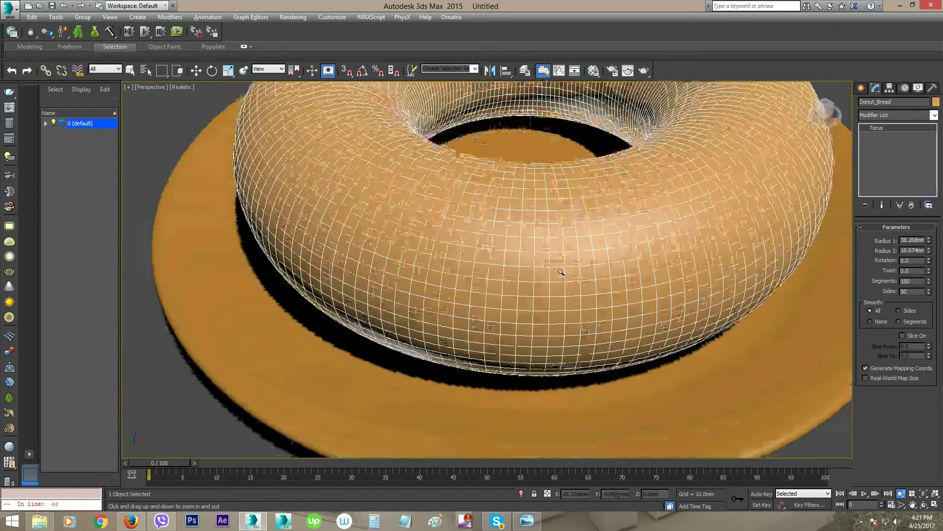
Step: Zoom and orbit around the doughnut to inspect its denser mesh
mouse_move(569, 265)
left_mouse_down()
mouse_move(483, 285)
mouse_move(389, 203)
left_mouse_up()
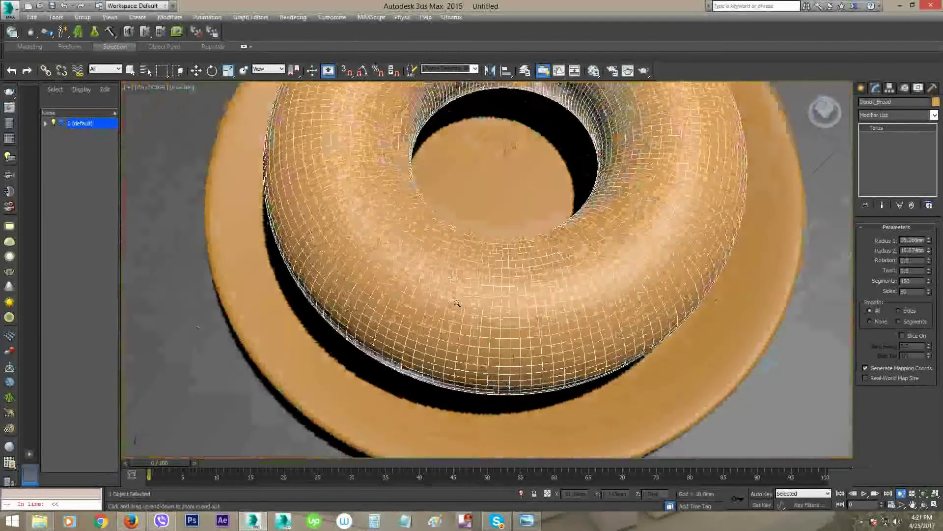
middle_click_drag(388, 203, 497, 220, "alt")
mouse_move(497, 236)
left_mouse_down()
mouse_move(497, 220)
mouse_move(480, 279)
left_mouse_up()
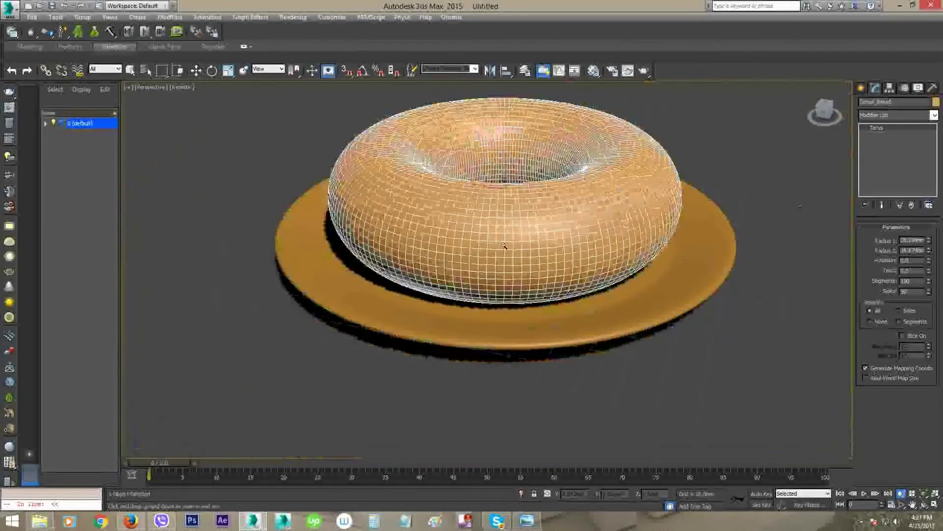
middle_click_drag(481, 279, 495, 275, "alt")
scroll(485, 279, "up", 3)
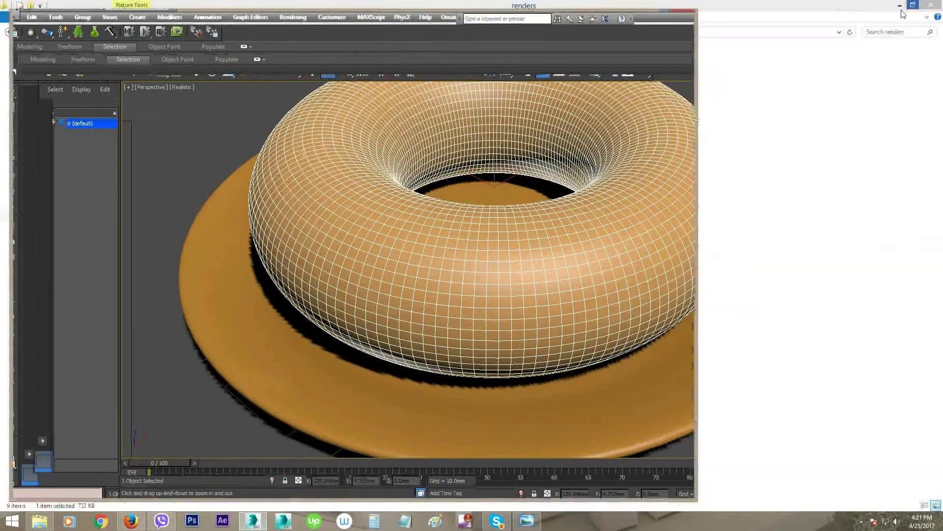
Step: Open the Dobut doughnut photo in Photo Viewer and place it beside 3ds Max as reference
left_click(913, 6)
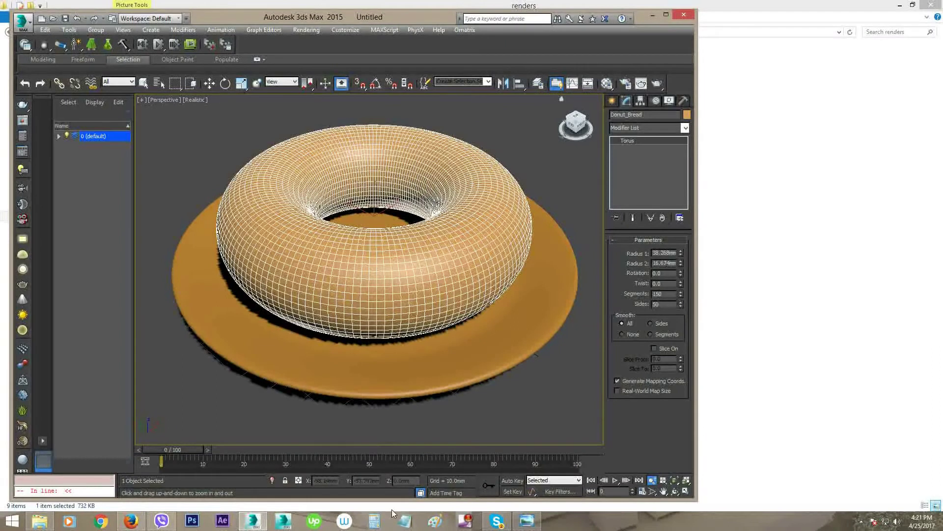
left_click(527, 520)
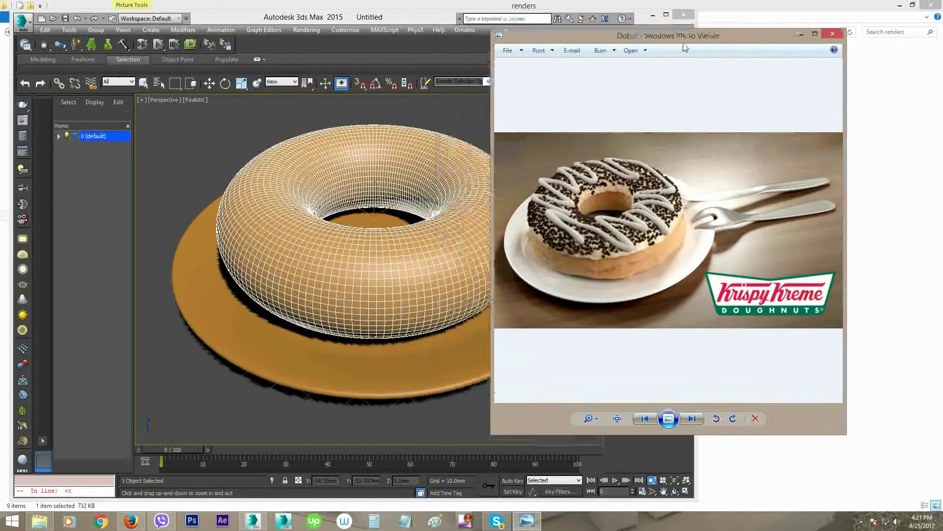
left_click_drag(535, 16, 679, 62)
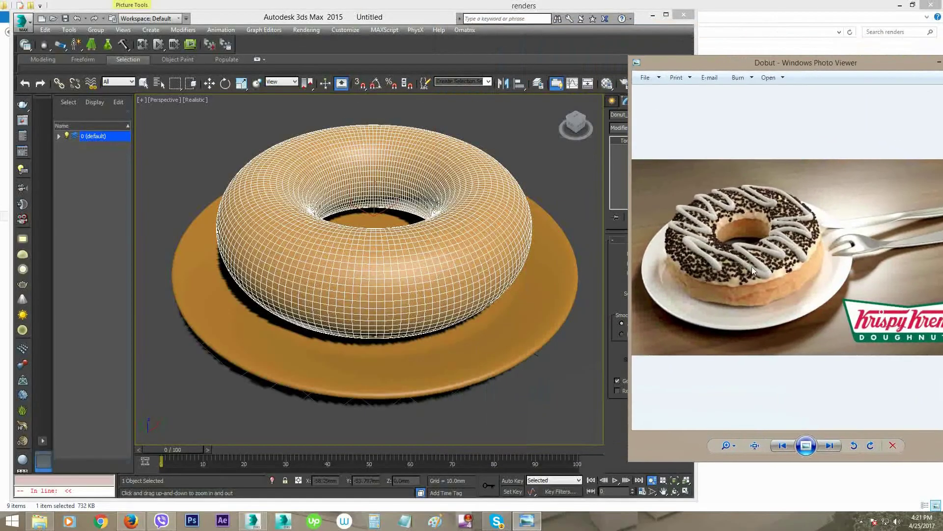
scroll(723, 301, "up", 2)
left_click_drag(723, 300, 779, 309)
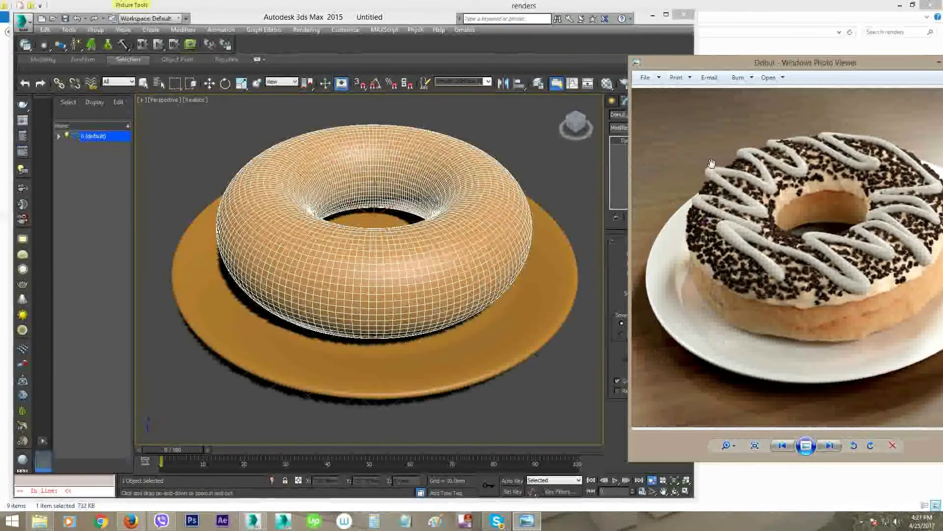
scroll(737, 234, "up", 1)
scroll(757, 247, "up", 1)
scroll(756, 247, "down", 3)
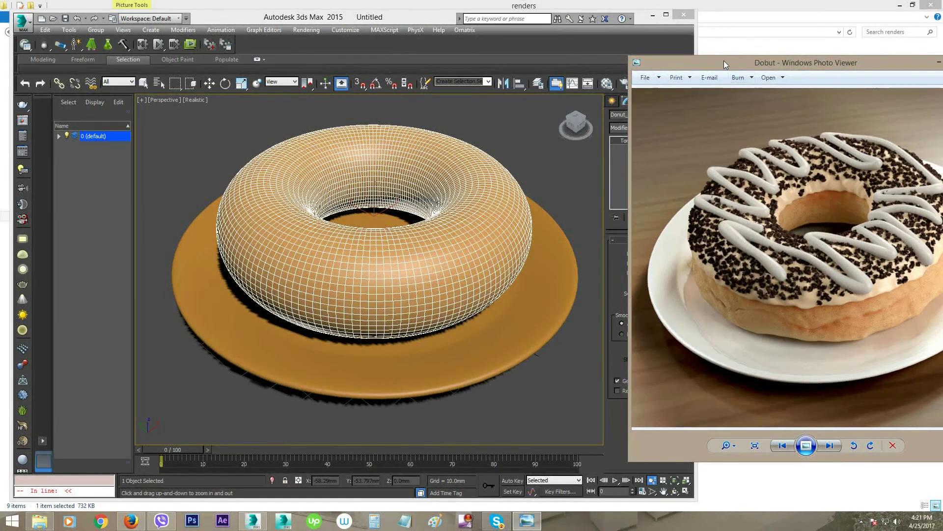
left_click_drag(724, 63, 724, 58)
Step: Back in 3ds Max, zoom in on the torus and bring up the Modifier List
left_click(419, 19)
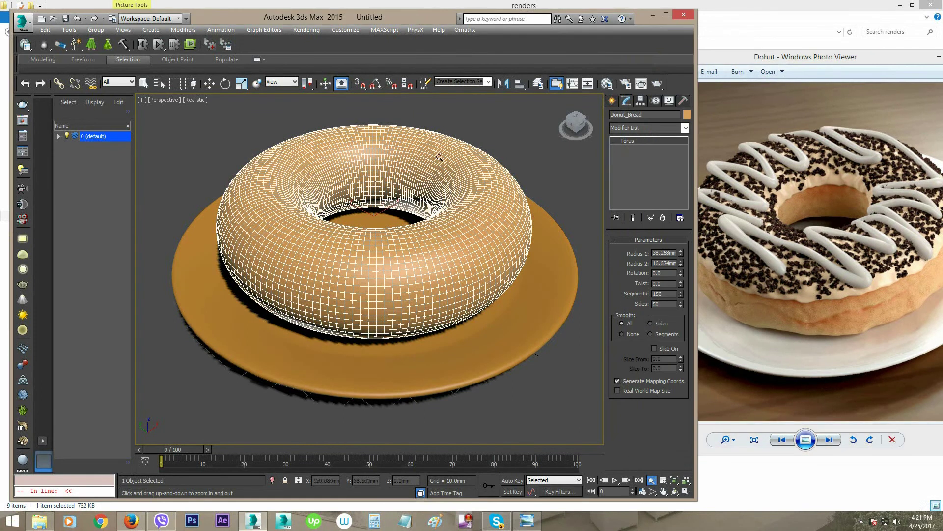
mouse_move(467, 229)
left_mouse_down()
mouse_move(463, 253)
mouse_move(447, 259)
left_mouse_up()
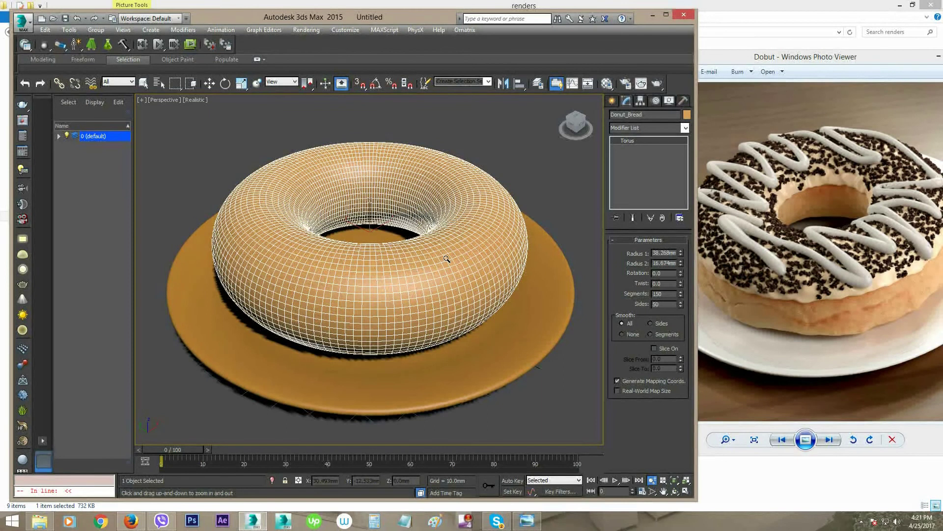
left_click_drag(446, 259, 469, 276)
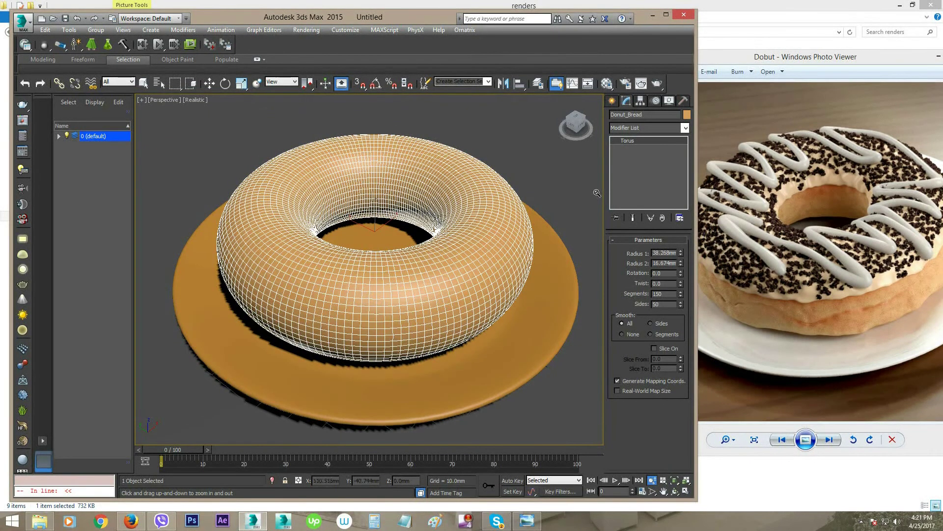
left_click(685, 127)
mouse_move(685, 162)
left_mouse_down()
mouse_move(682, 362)
mouse_move(686, 325)
left_mouse_up()
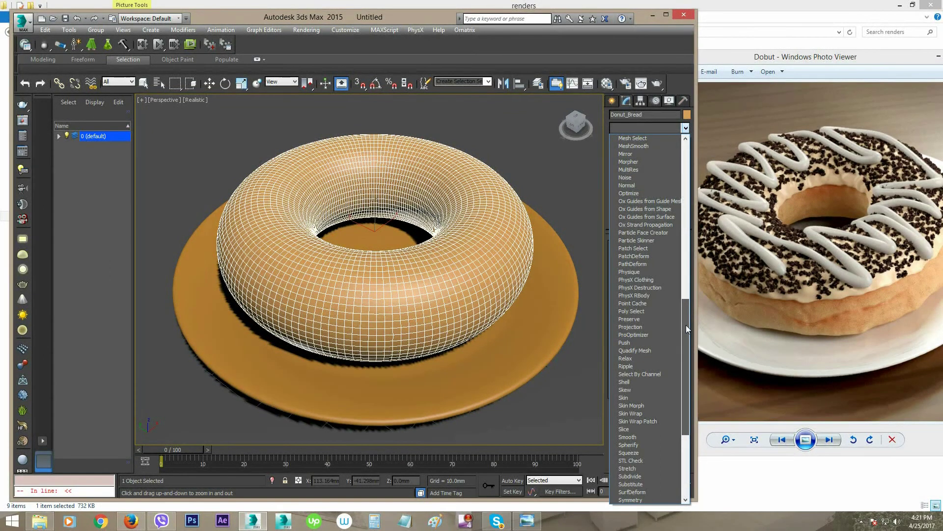
Step: Add a Noise modifier to the torus with 5mm strength on X, Y and Z
left_click(640, 179)
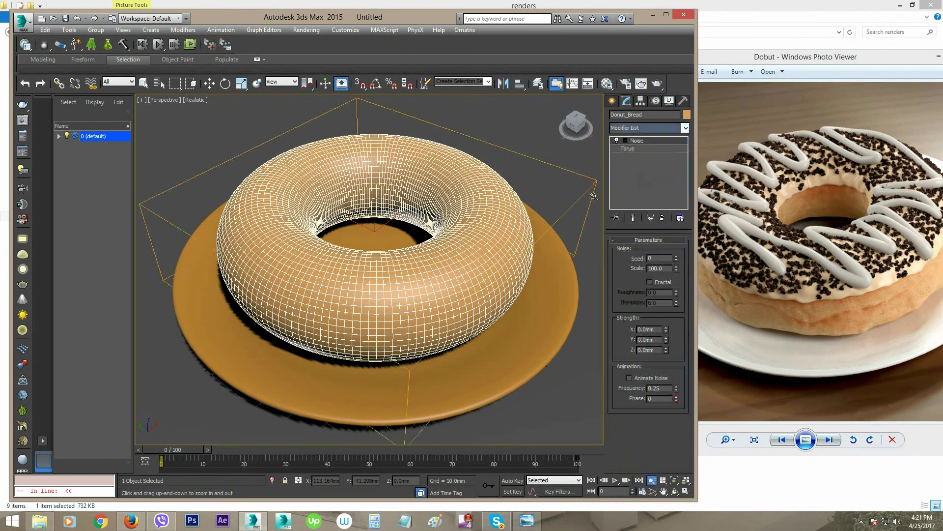
middle_click_drag(436, 270, 438, 288, "alt")
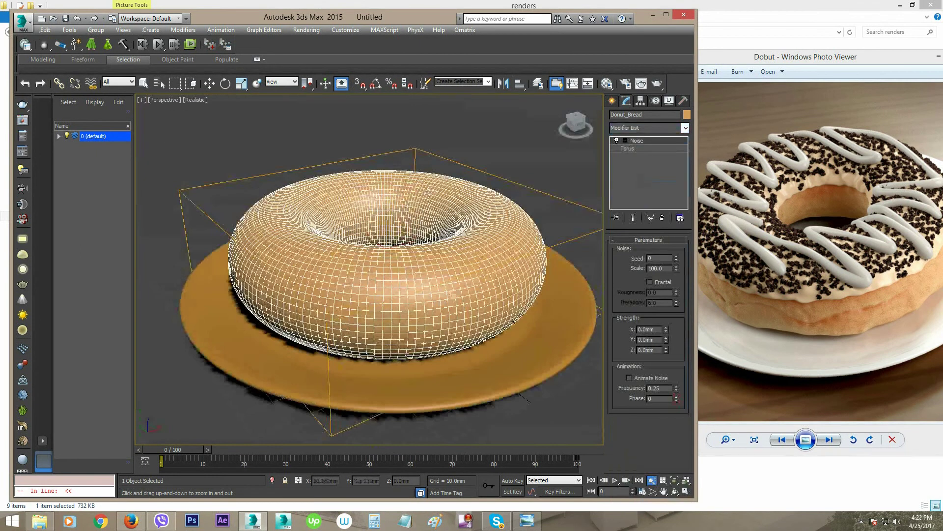
double_click(649, 329)
type("5")
key("Return")
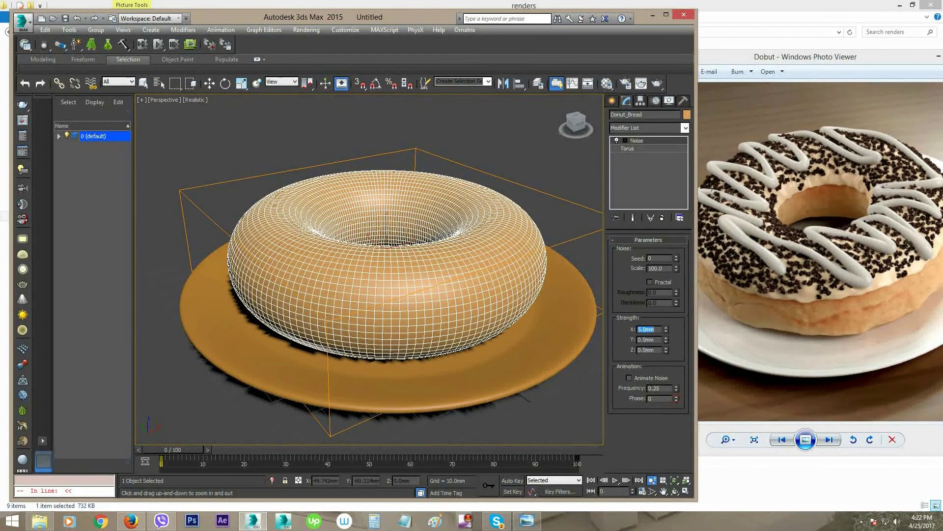
double_click(649, 339)
type("5")
key("Return")
double_click(650, 350)
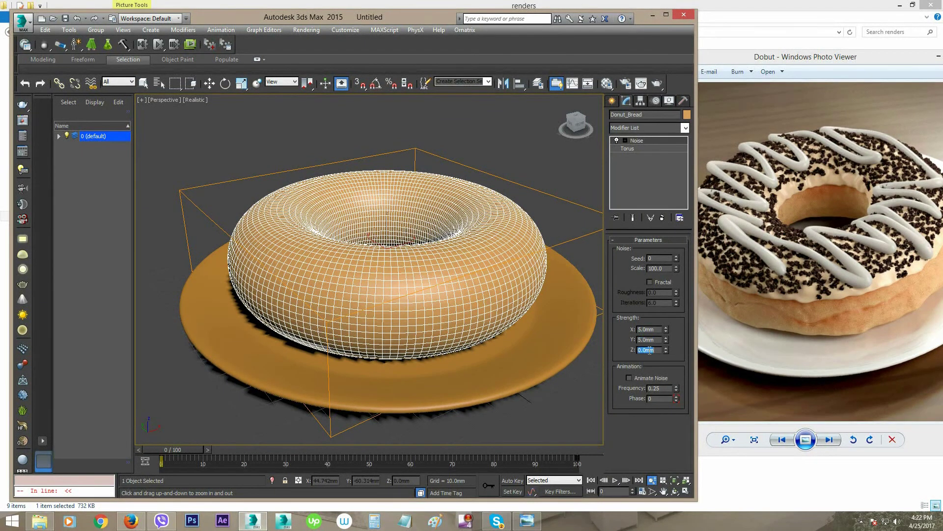
type("5")
key("Return")
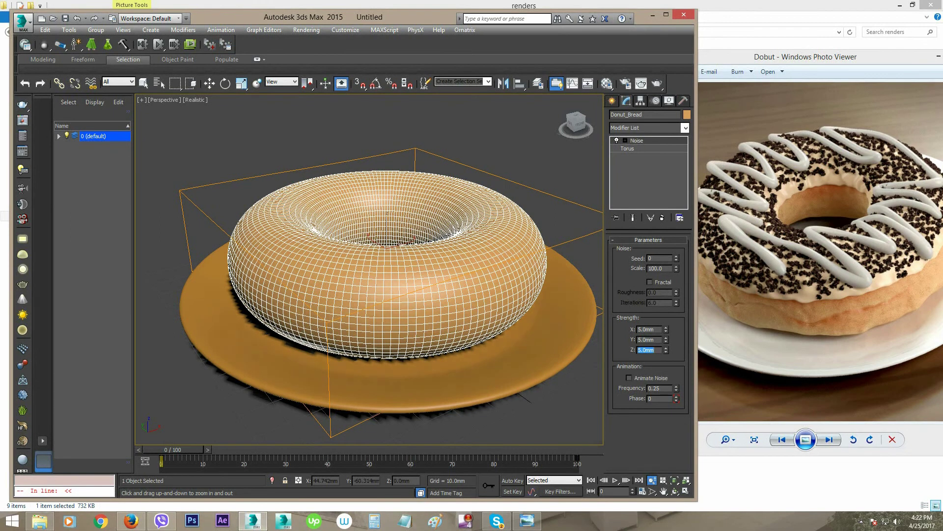
Step: Set the Noise scale to 5 and zoom in on the lumpy doughnut
left_click_drag(531, 324, 532, 303)
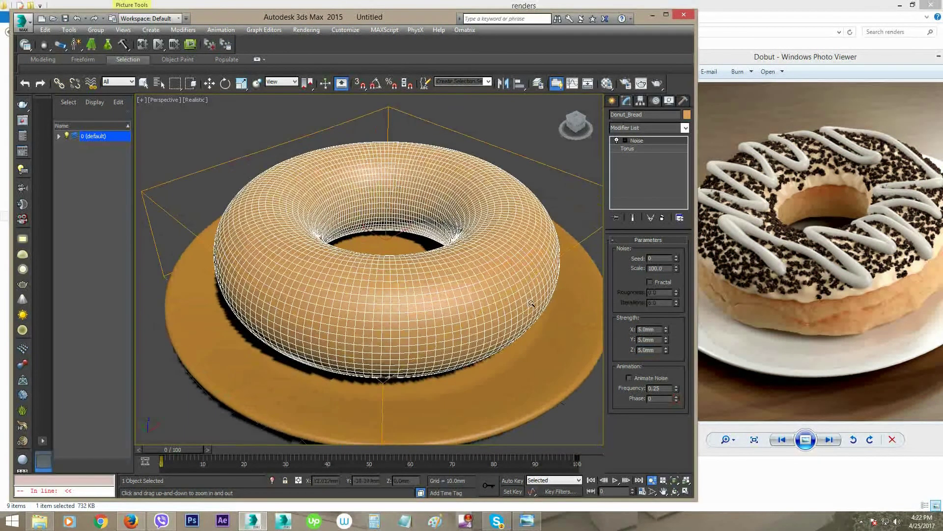
double_click(659, 267)
type("5")
key("Return")
left_click_drag(457, 305, 443, 283)
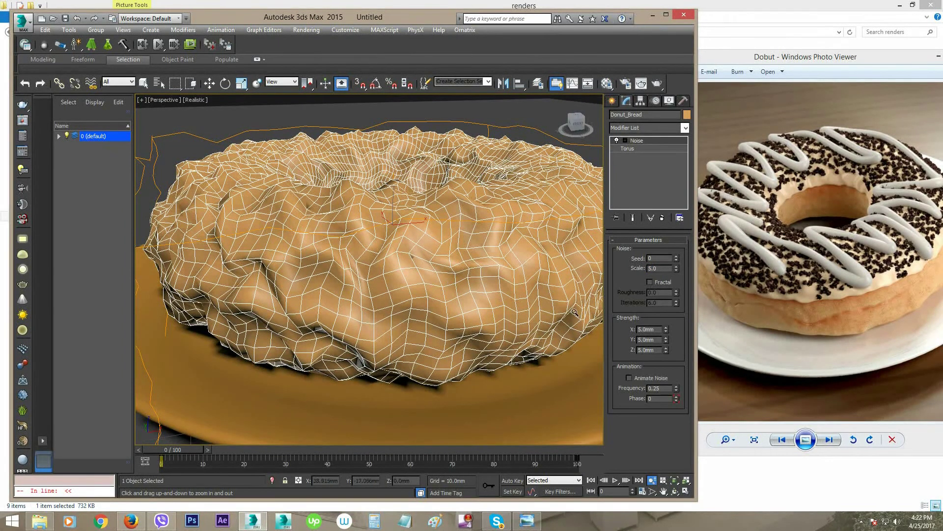
Step: Reduce the Noise strength to 2mm on X, Y and Z
double_click(647, 330)
type("2")
key("Return")
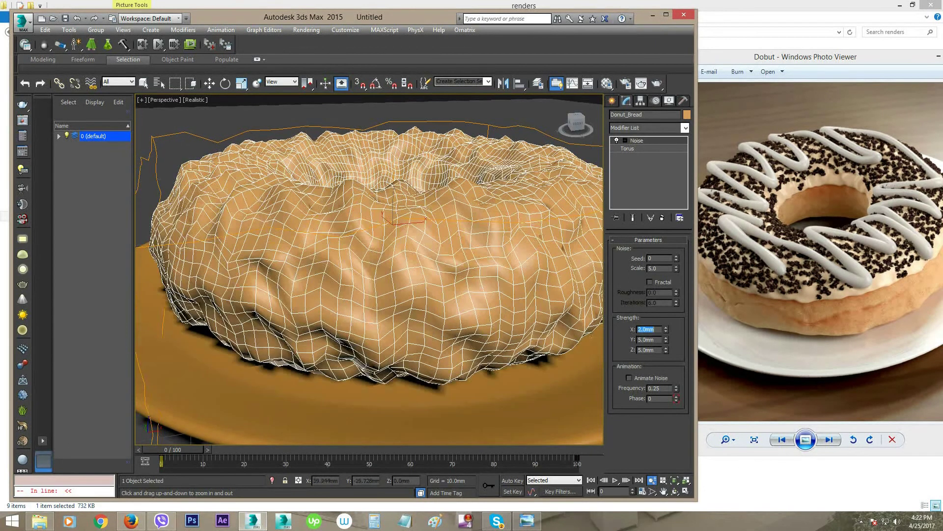
key("Tab")
type("2")
key("Return")
key("Tab")
type("2")
key("Return")
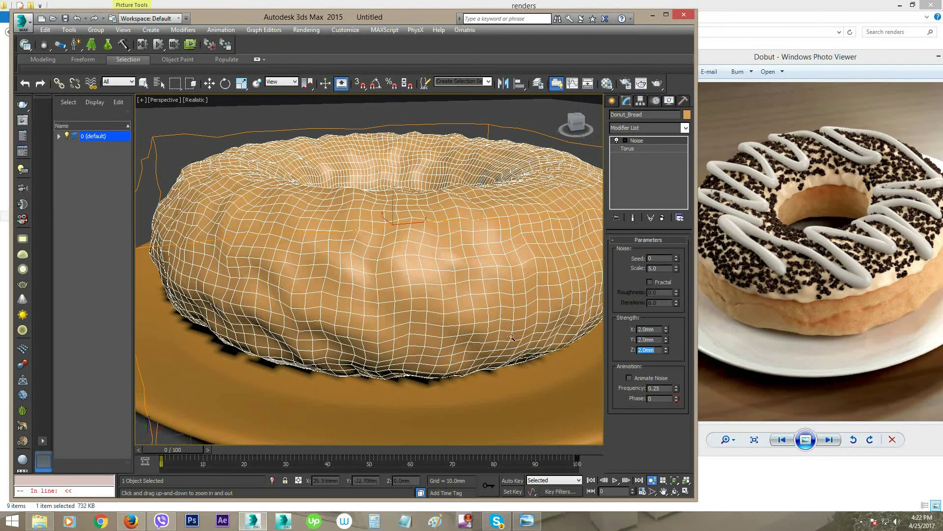
Step: Raise the Noise scale to 10 and view the doughnut from above
left_click_drag(511, 337, 434, 330)
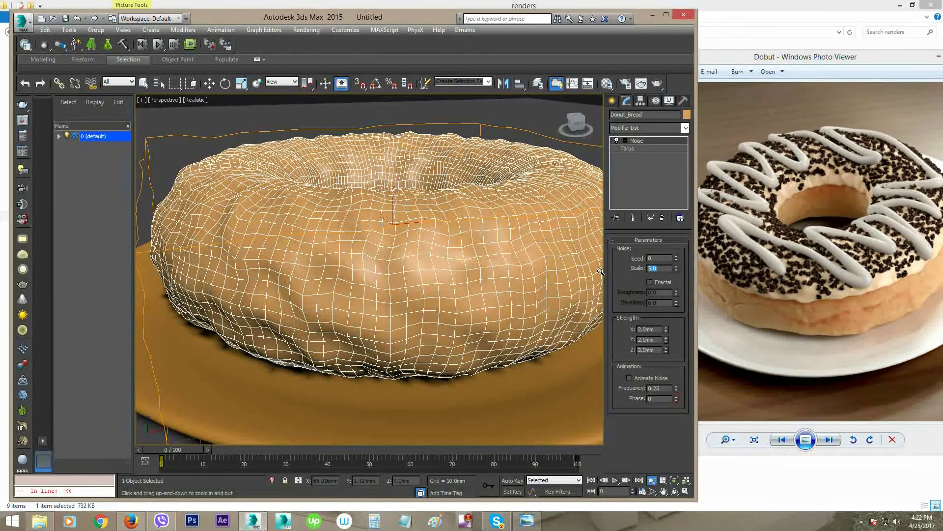
type("10")
key("Return")
left_click_drag(574, 278, 449, 272)
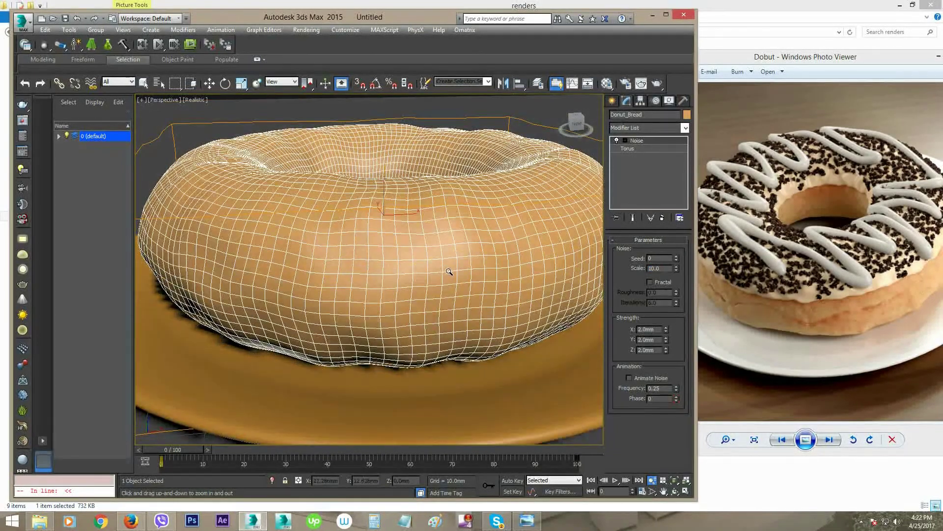
mouse_move(449, 272)
middle_mouse_down("alt")
mouse_move(461, 281)
mouse_move(472, 265)
middle_mouse_up("alt")
Step: Add TurboSmooth above the Noise on Donut_Bread, at 2 iterations
left_click(685, 128)
scroll(675, 232, "down", 10)
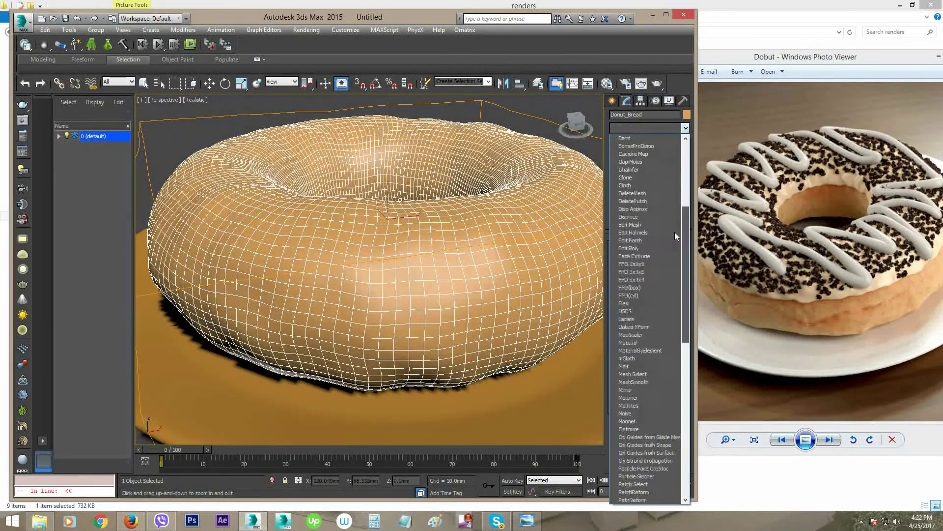
scroll(674, 344, "down", 10)
scroll(674, 348, "down", 2)
scroll(676, 344, "up", 4)
scroll(678, 325, "down", 2)
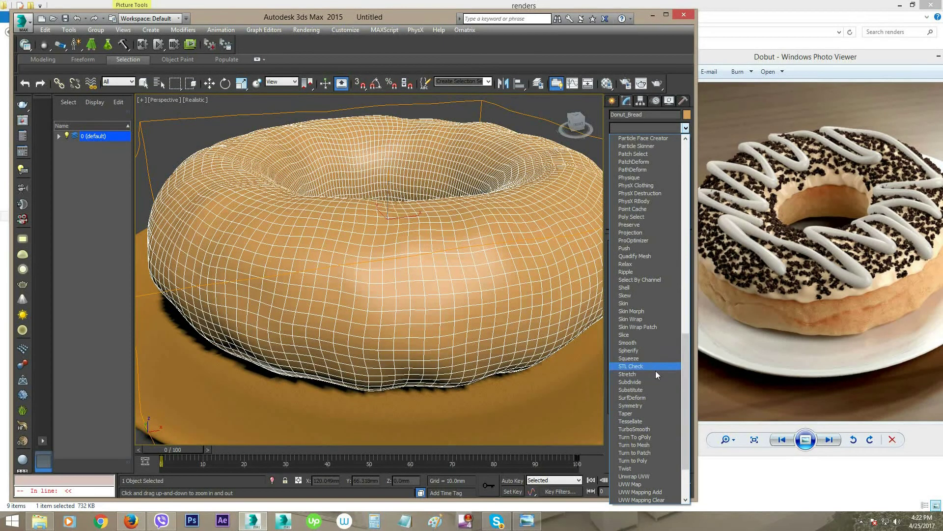
left_click(634, 429)
scroll(430, 314, "up", 3)
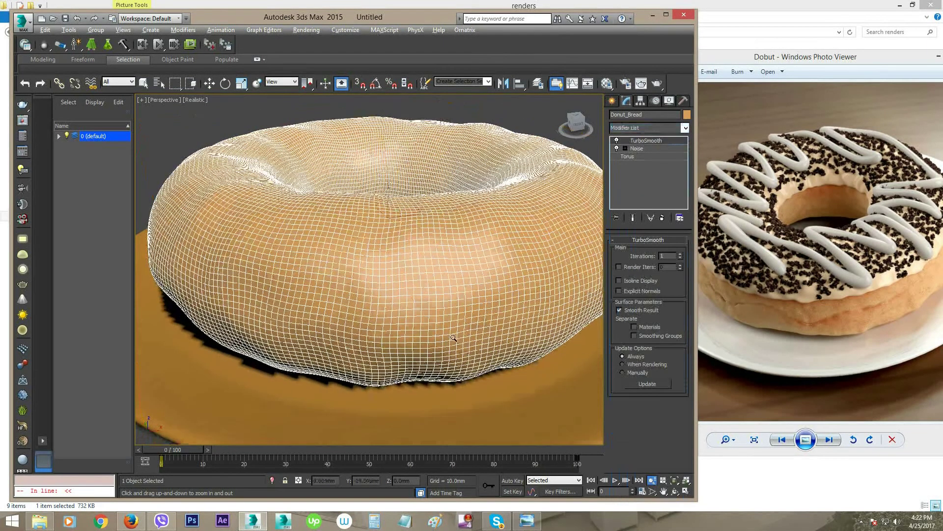
scroll(431, 313, "up", 1)
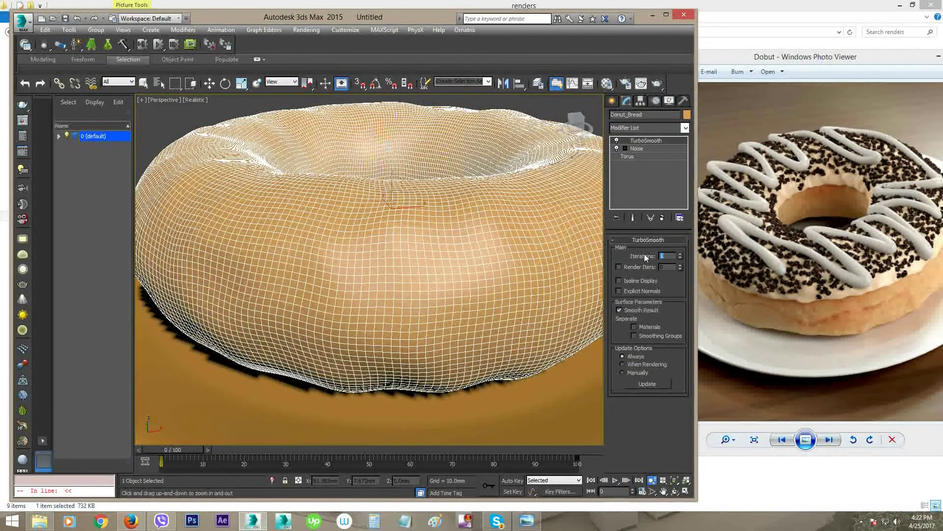
scroll(404, 282, "down", 2)
scroll(404, 282, "down", 2)
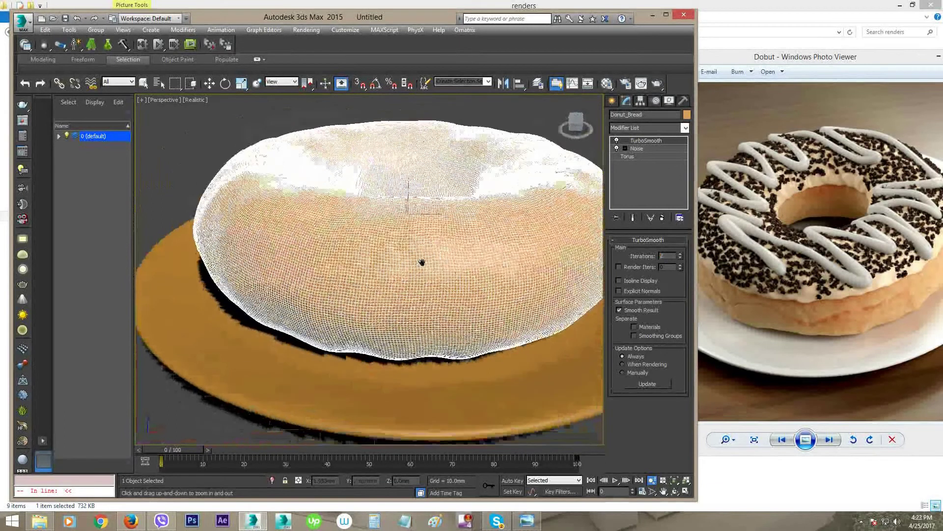
scroll(422, 263, "up", 3)
scroll(420, 262, "down", 2)
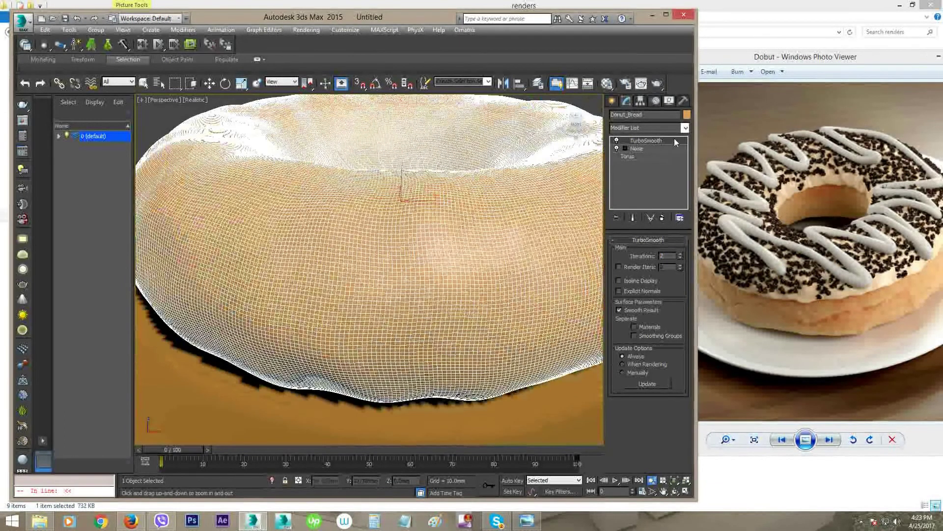
Step: Add a second Noise modifier above TurboSmooth on Donut_Bread
left_click(685, 128)
left_click_drag(686, 156, 694, 319)
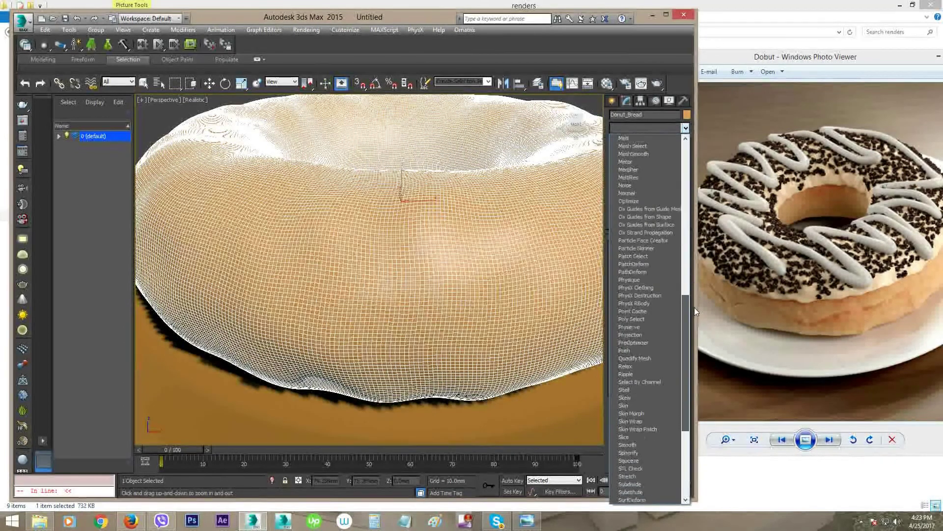
scroll(641, 363, "up", 1)
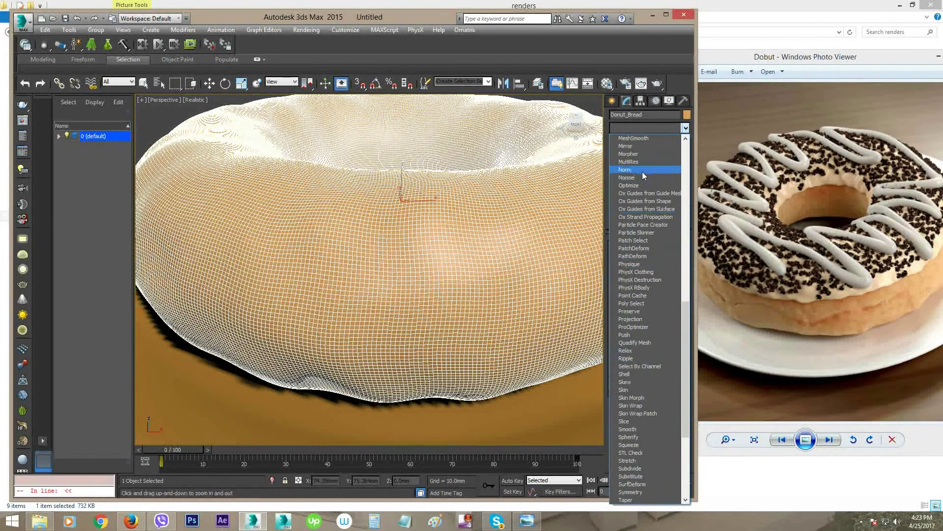
left_click(634, 169)
scroll(405, 307, "down", 3)
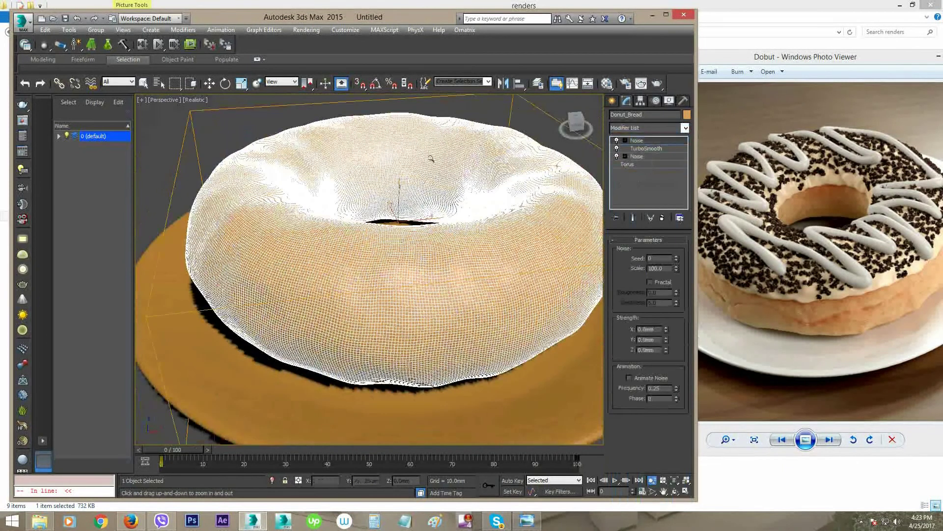
left_click_drag(396, 229, 405, 286)
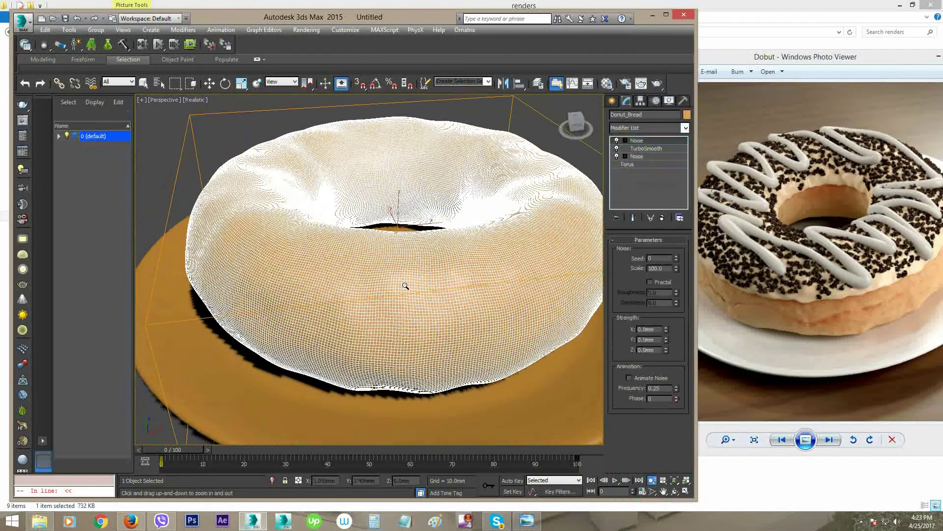
Step: Turn off Edged Faces for the selected doughnut so it shows shaded without wireframe
key("F4")
key("F4")
left_click(191, 100)
mouse_move(229, 229)
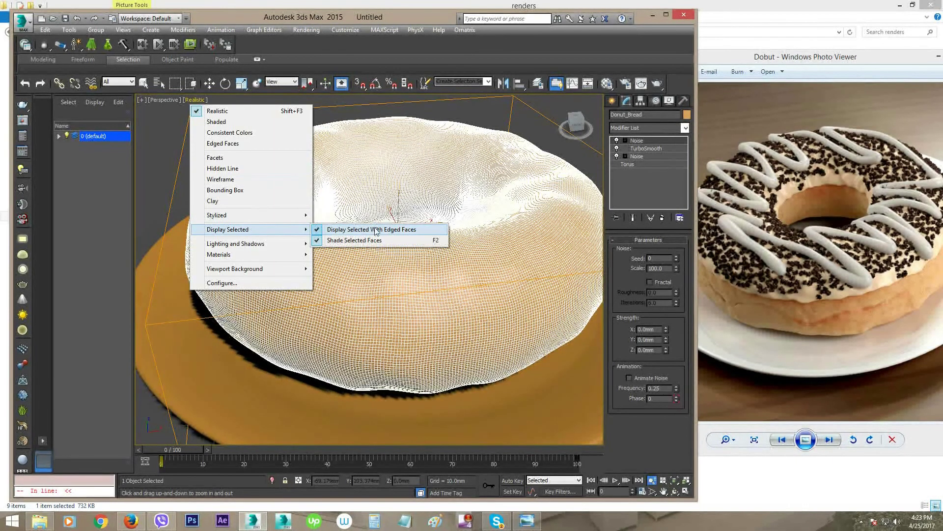
left_click(376, 230)
left_click_drag(394, 276, 427, 236)
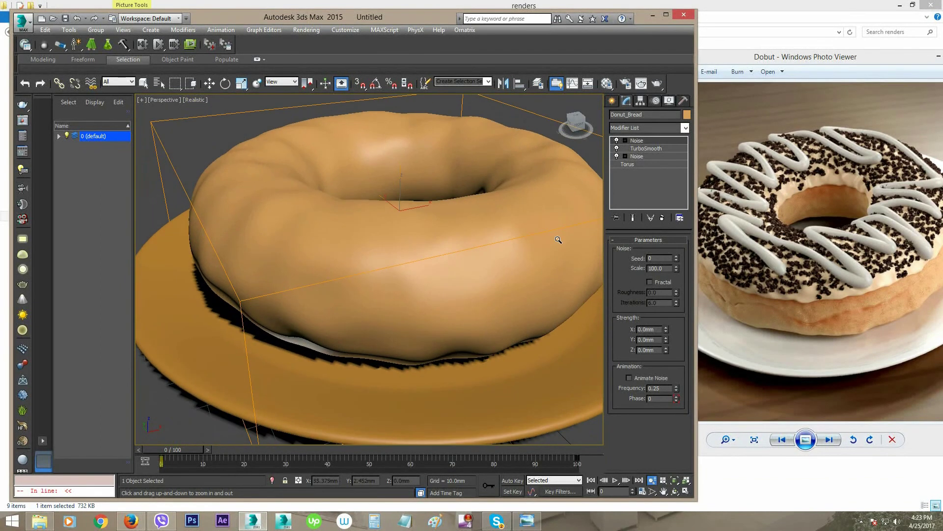
Step: Give the top Noise 3mm strength on X and Z and a Scale of 3
double_click(654, 328)
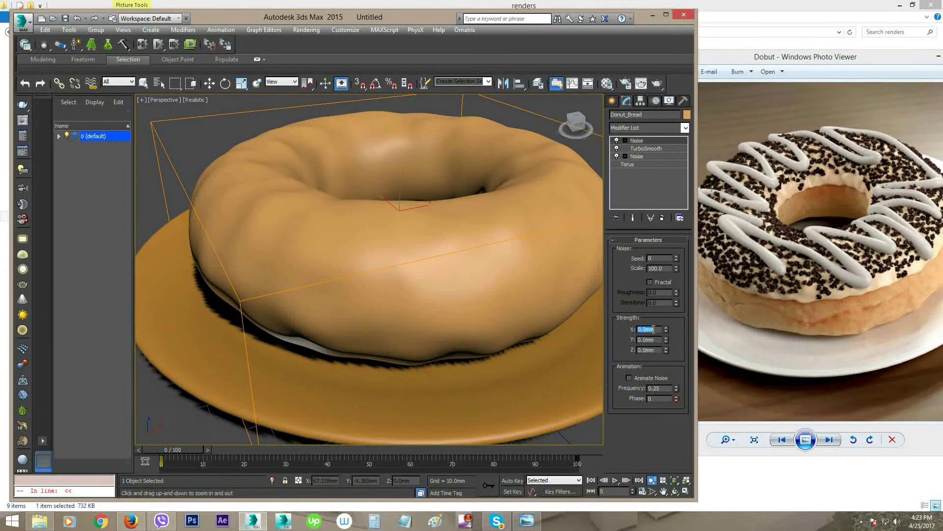
type("3")
left_click(653, 340)
double_click(654, 349)
type("3")
key("Return")
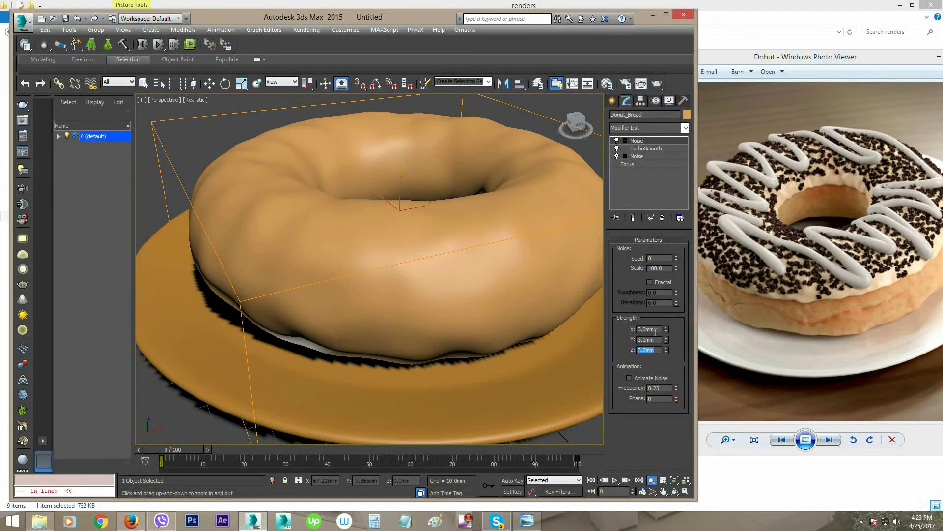
double_click(659, 268)
type("5")
key("Return")
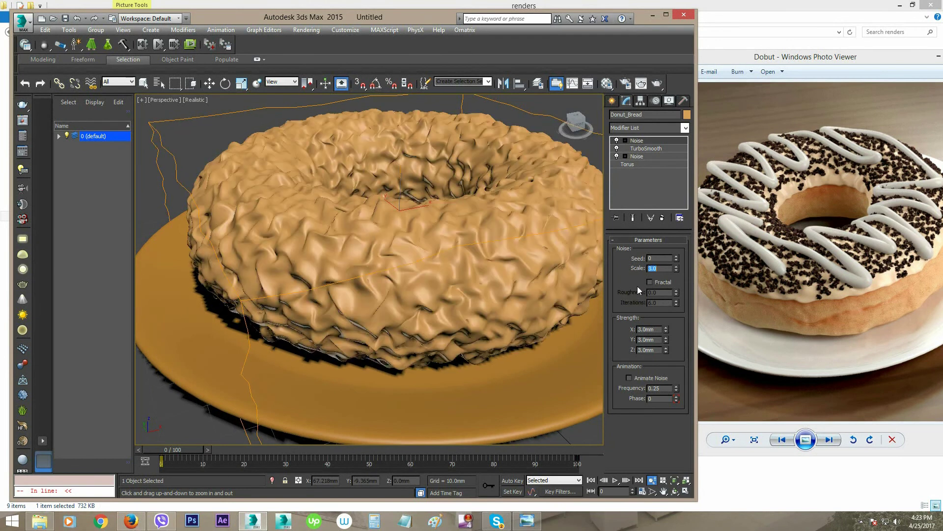
Step: Change the top Noise to Scale 1.0 with 0.5mm strength on X, Y and Z
scroll(432, 288, "up", 1)
scroll(432, 288, "up", 1)
scroll(432, 288, "up", 1)
scroll(432, 288, "down", 1)
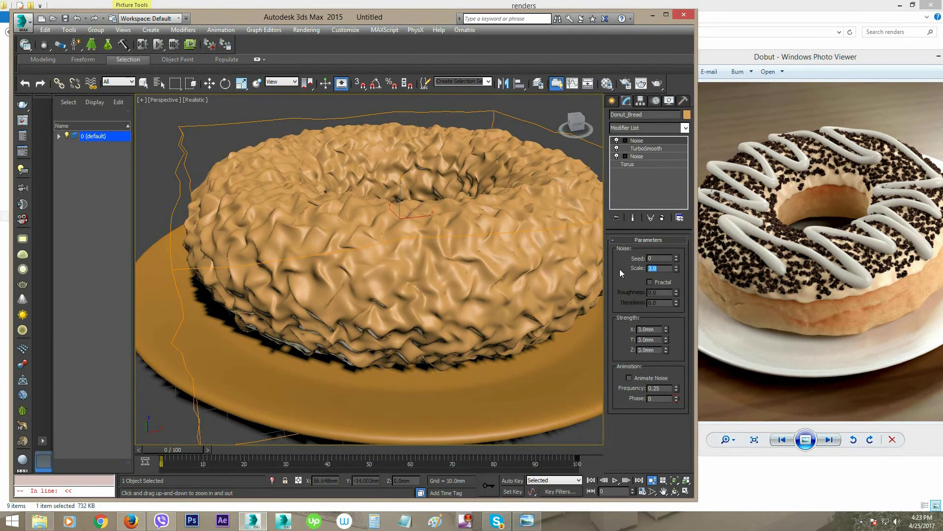
type("1")
key("Return")
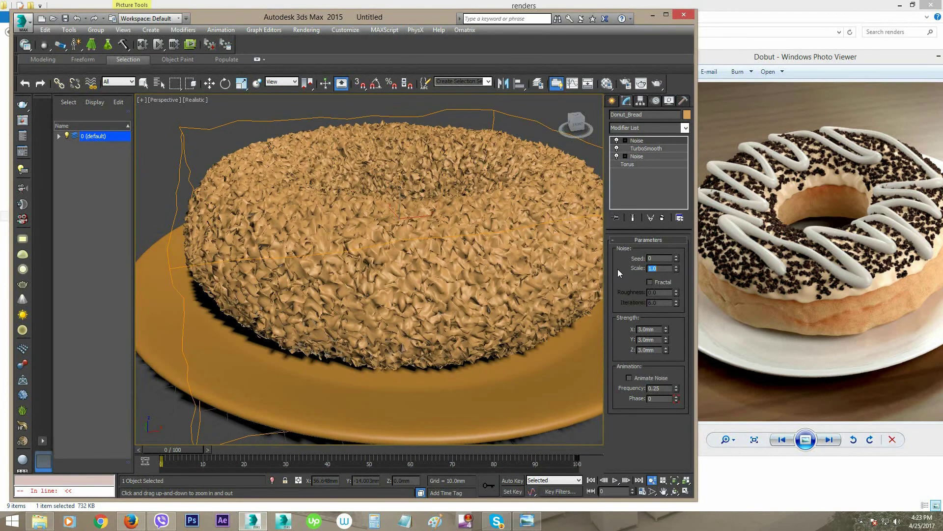
double_click(651, 330)
type("0.5")
key("Return")
key("Return")
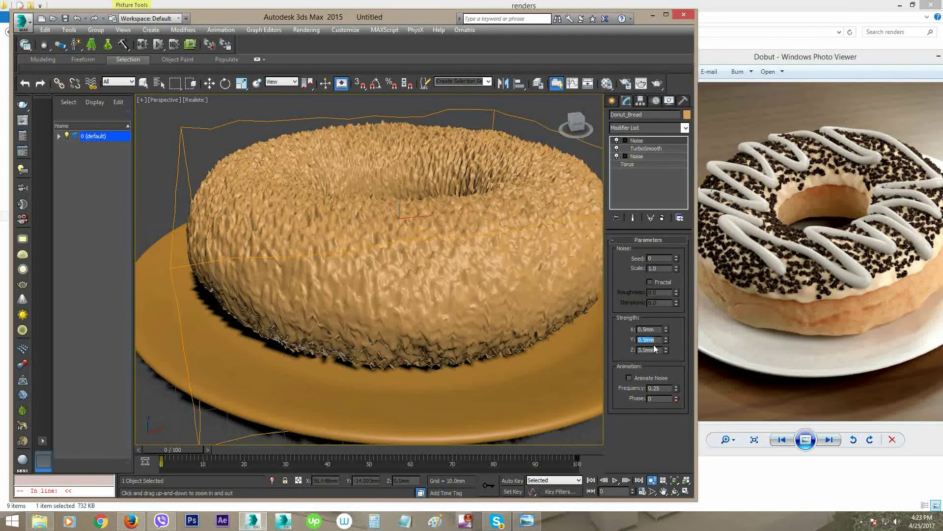
double_click(649, 350)
type("0.5")
key("Return")
Step: Try a coarser noise Scale of 2.0 and compare the donut with the reference photo
left_click_drag(319, 301, 446, 290)
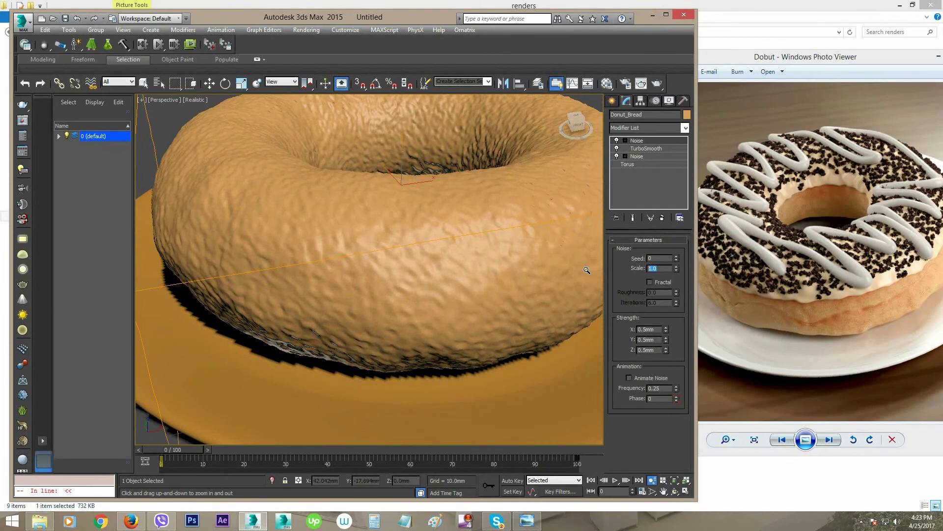
type("2")
key("Return")
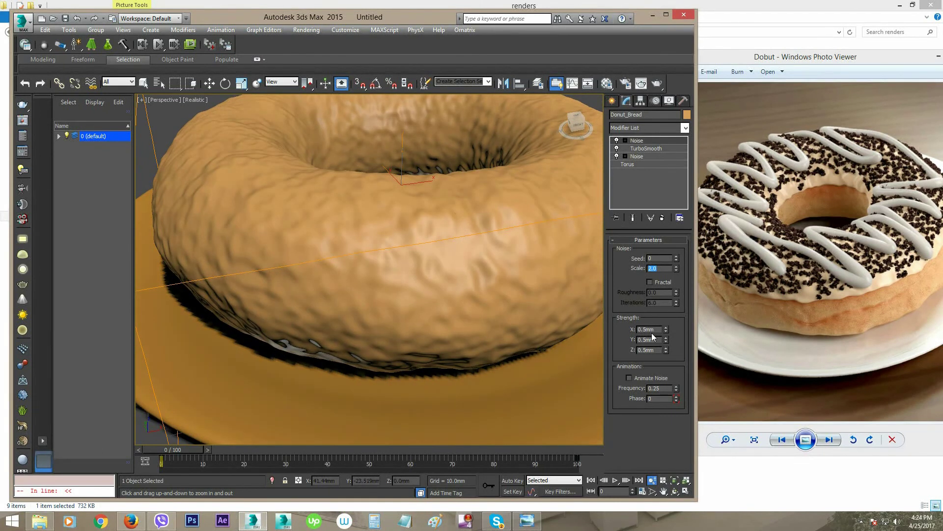
left_click_drag(444, 363, 412, 311)
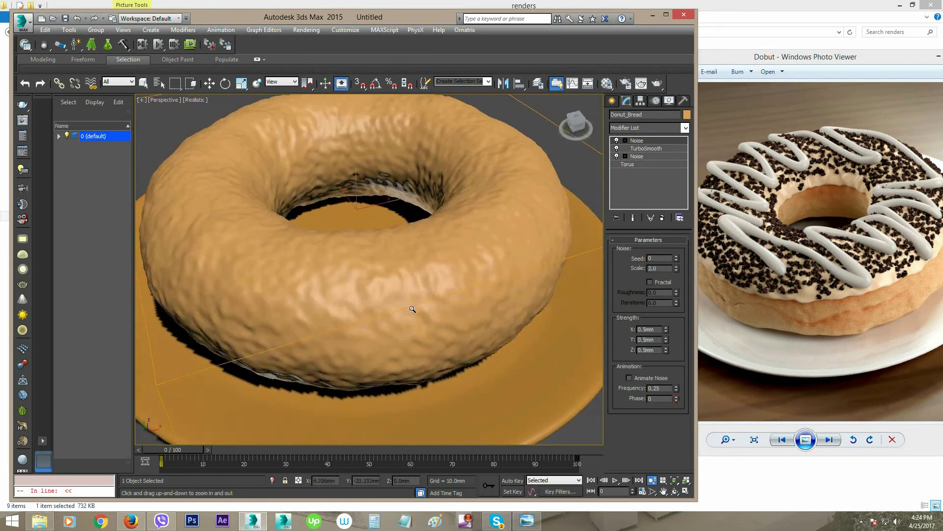
double_click(655, 330)
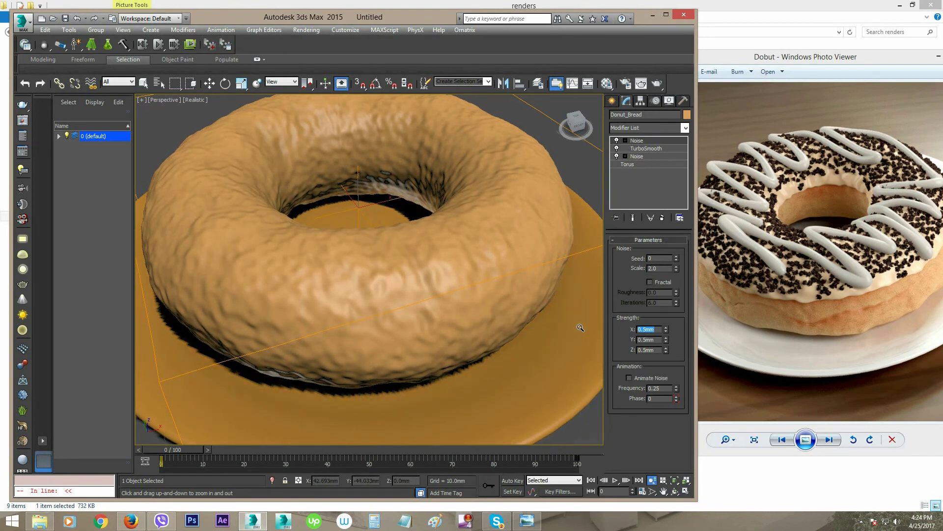
double_click(664, 267)
left_click(830, 321)
left_click(461, 42)
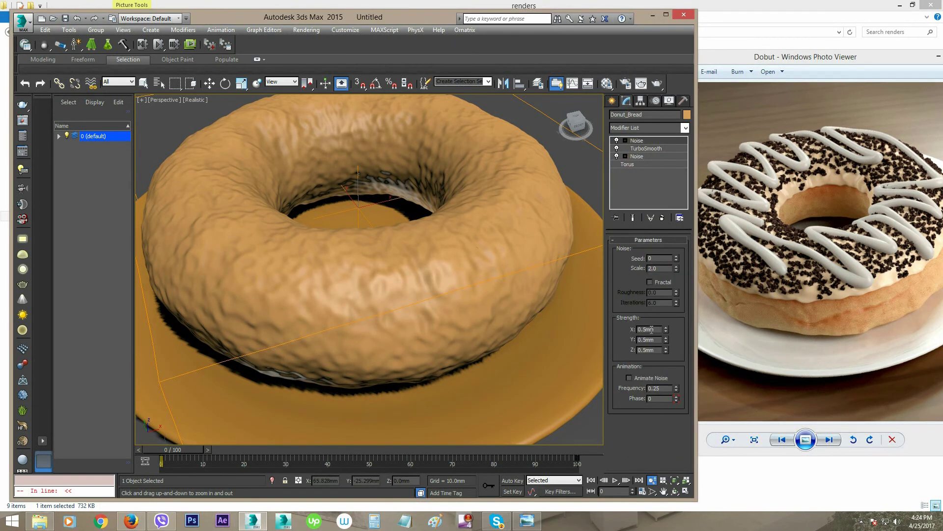
Step: Revert the noise Scale to 1.0 and orbit to inspect the donut's surface
left_click_drag(655, 329, 628, 330)
left_click(659, 269)
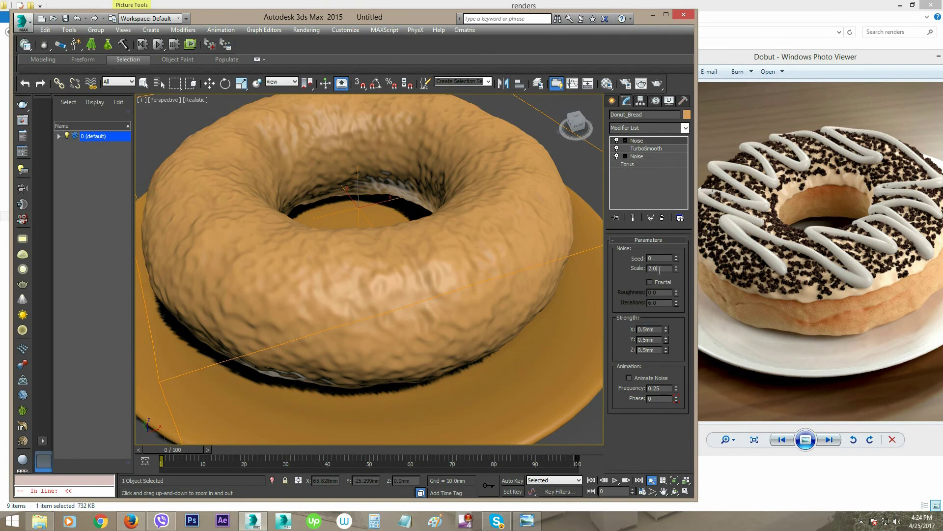
left_click(659, 331)
left_click(660, 270)
type("1")
key("Return")
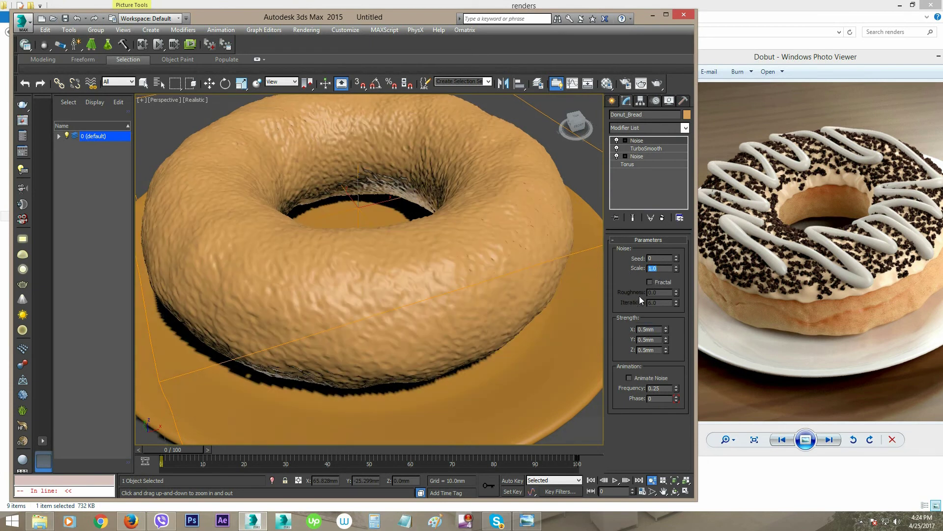
middle_click_drag(504, 283, 435, 270, "alt")
scroll(435, 270, "up", 5)
scroll(437, 271, "down", 5)
scroll(438, 270, "up", 2)
scroll(433, 264, "up", 2)
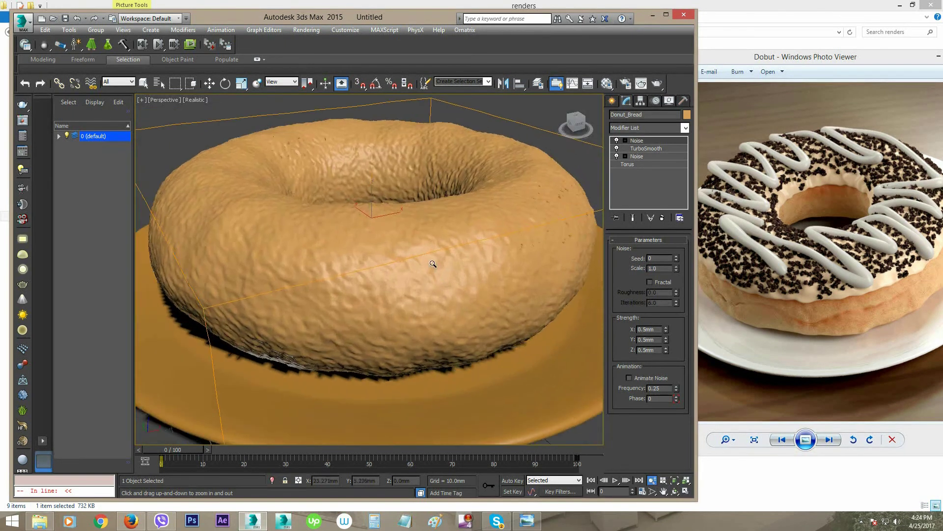
middle_click_drag(433, 264, 443, 270, "alt")
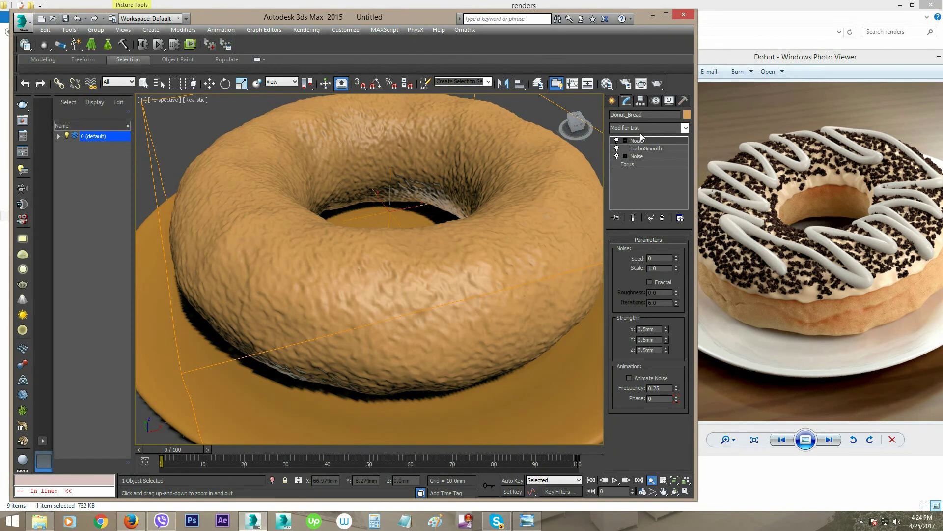
Step: Toggle the top Noise off and on to compare, then rename the lower Noise to Noise_bigger
left_click(616, 141)
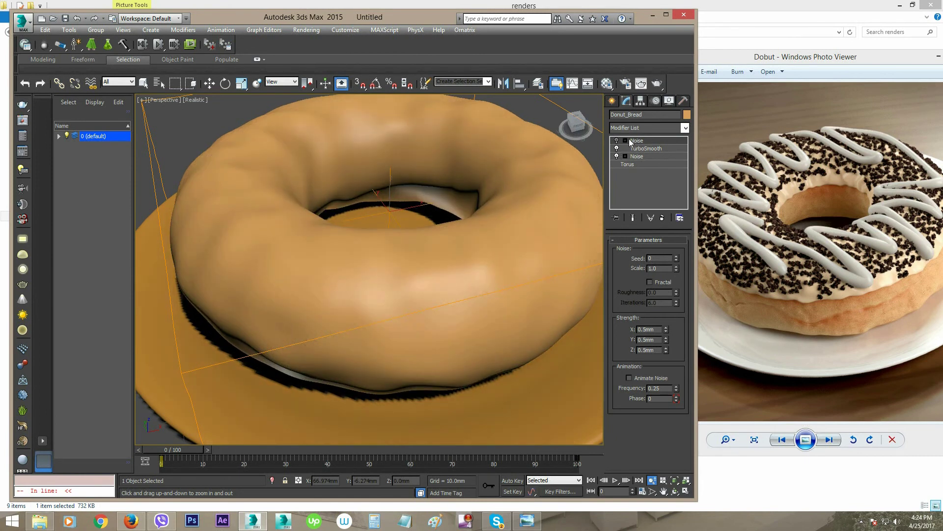
left_click(617, 142)
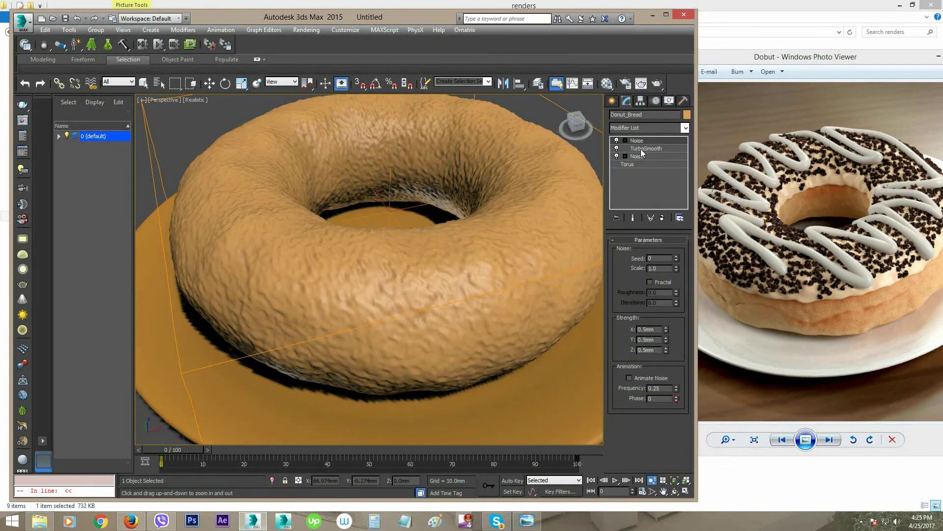
left_click(641, 158)
right_click(640, 157)
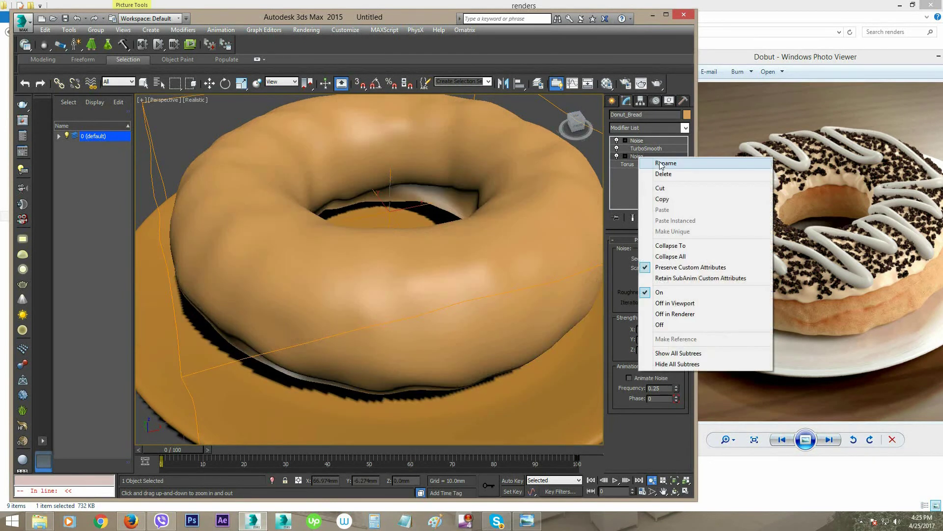
left_click(658, 161)
type("_bigger")
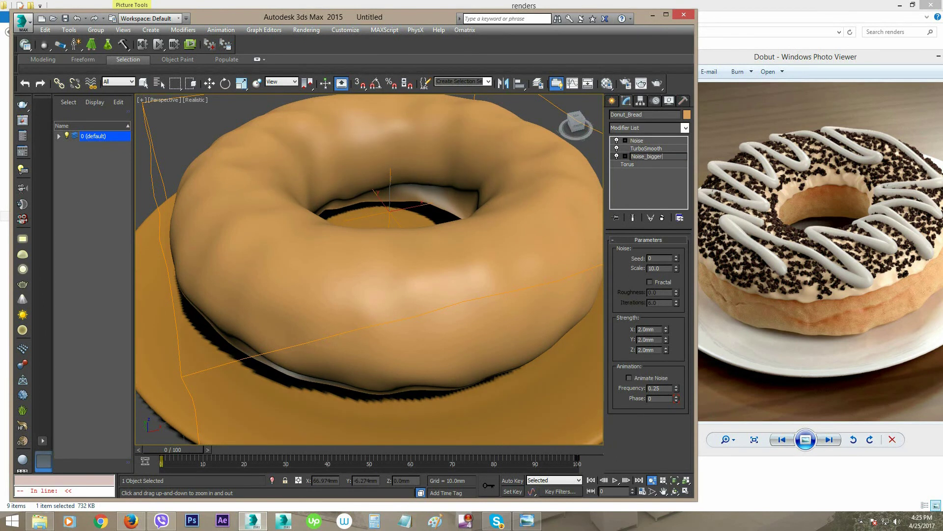
key("Return")
Step: Rename the top Noise modifier, above TurboSmooth, to Noise_small
left_click(640, 141)
right_click(640, 143)
left_click(661, 146)
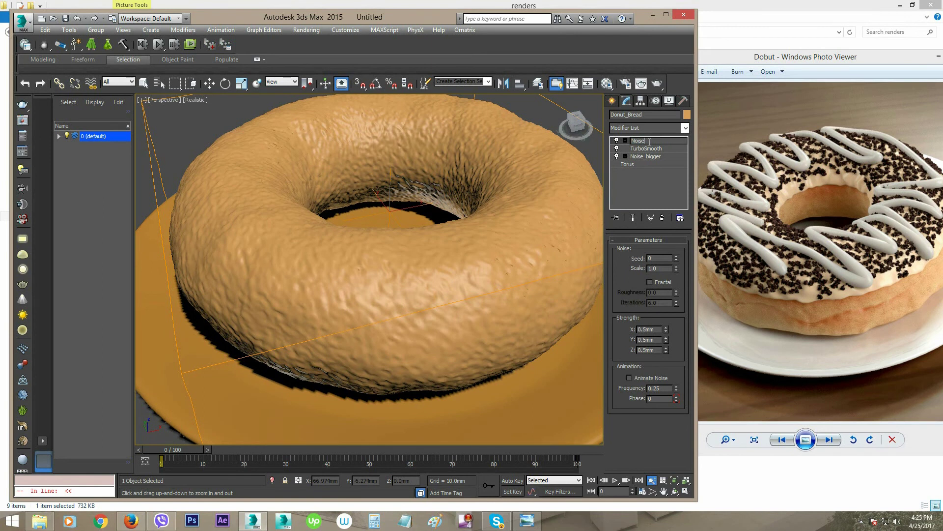
type("_small")
key("Return")
Step: Add a new Noise modifier on top of Donut_Bread's modifier stack
left_click(685, 128)
scroll(663, 305, "down", 5)
scroll(667, 311, "down", 5)
scroll(659, 323, "down", 5)
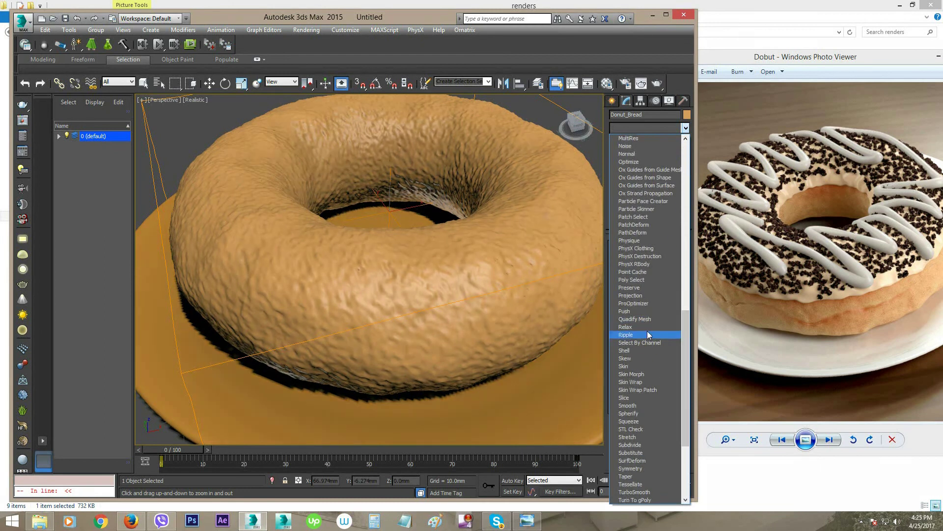
left_click(638, 144)
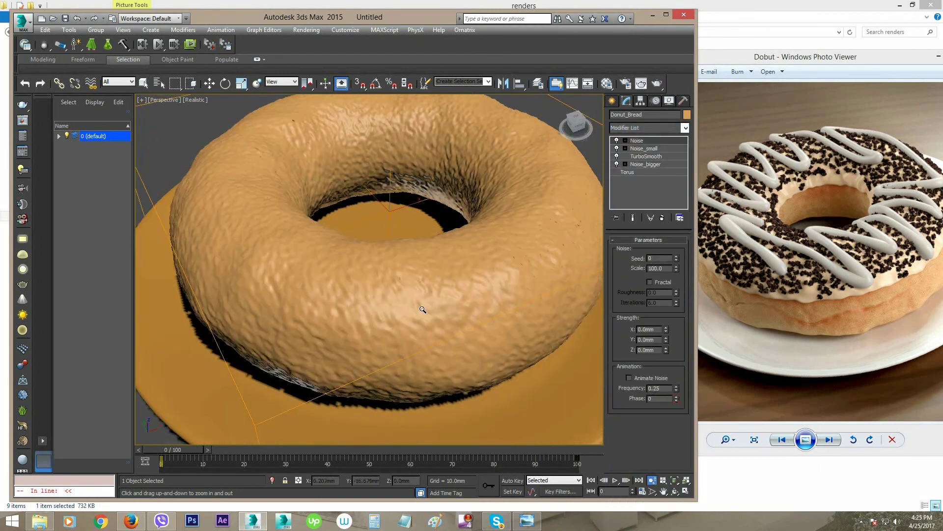
scroll(440, 293, "up", 2)
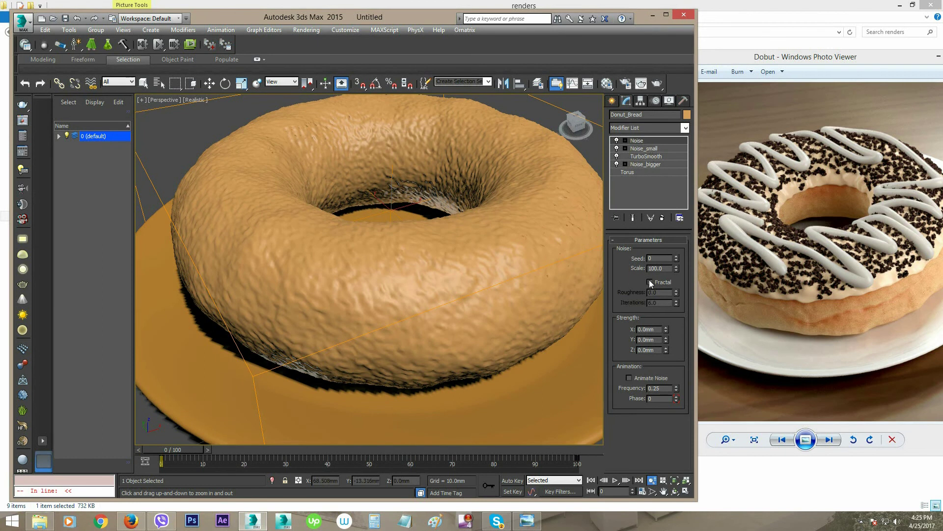
Step: Give the new Noise 5mm strength on X, Y and Z and a Scale of 15
left_click_drag(656, 331, 611, 330)
type("5")
key("Return")
left_click_drag(659, 350, 639, 348)
type("5")
key("Return")
double_click(637, 341)
type("5")
key("Return")
double_click(659, 269)
type("15")
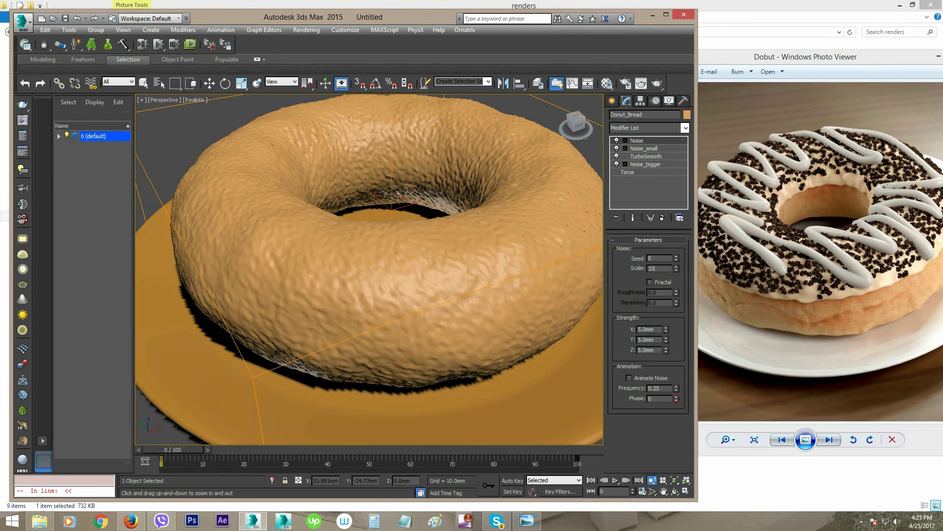
key("Return")
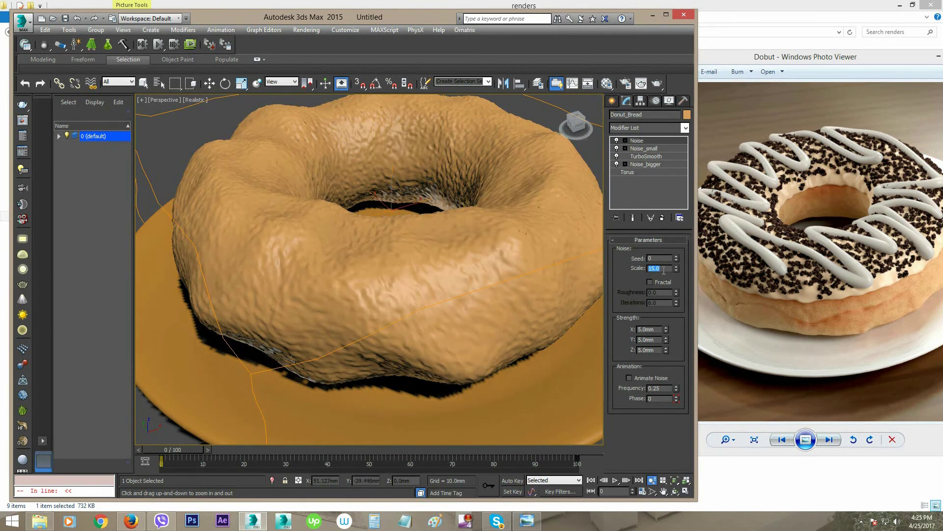
Step: Refine the new Noise to Scale 3.0 with 1.0mm strength on every axis
type("3")
key("Return")
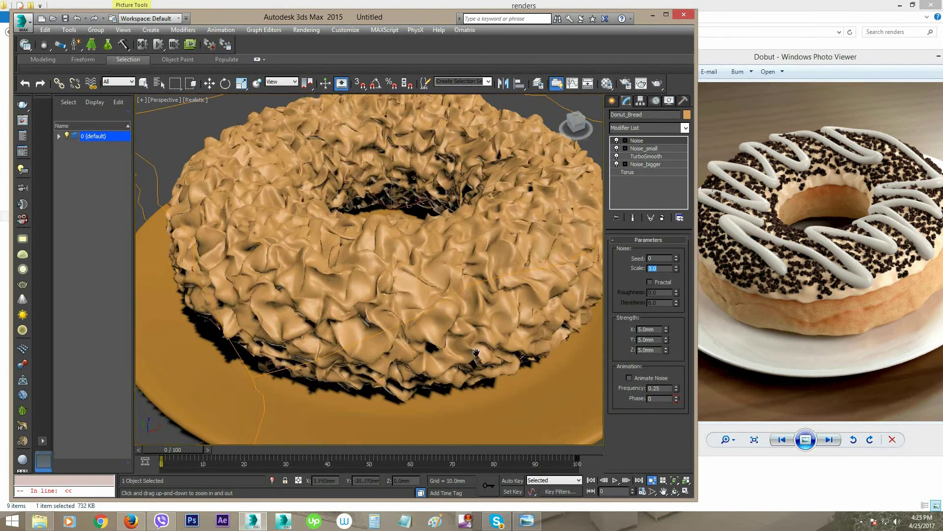
left_click_drag(655, 332, 611, 334)
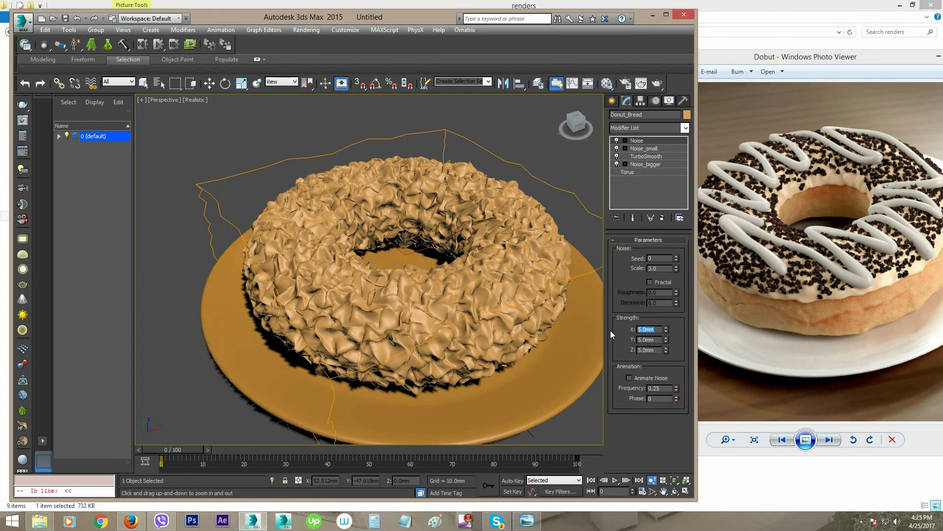
type("1")
key("Tab")
type("1")
key("Tab")
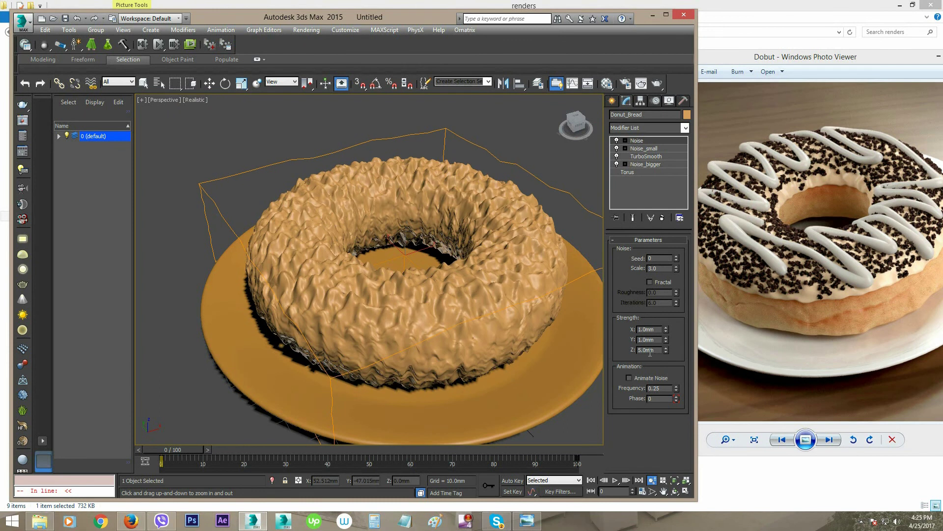
type("1")
key("Return")
Step: Zoom and orbit around the donut to inspect the new noise layer
left_click_drag(468, 360, 437, 317)
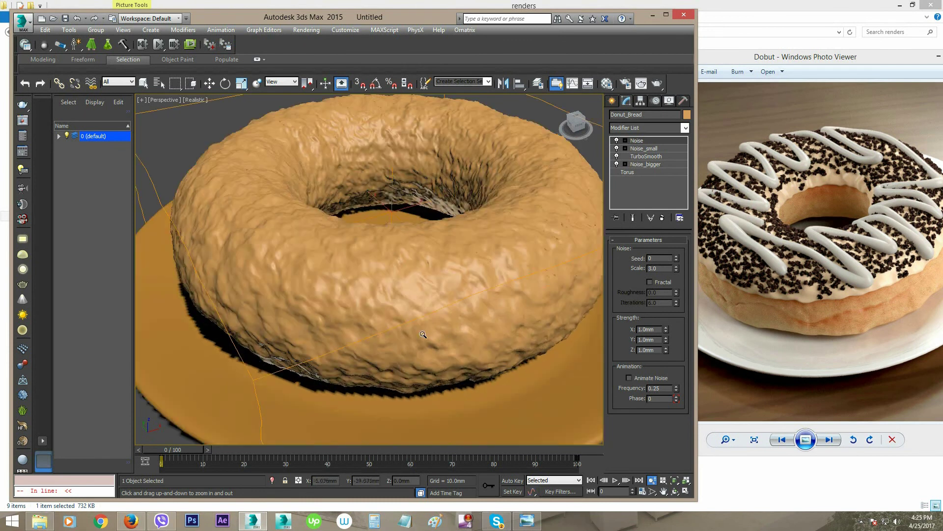
middle_click_drag(437, 317, 423, 285, "alt")
scroll(418, 275, "down", 5)
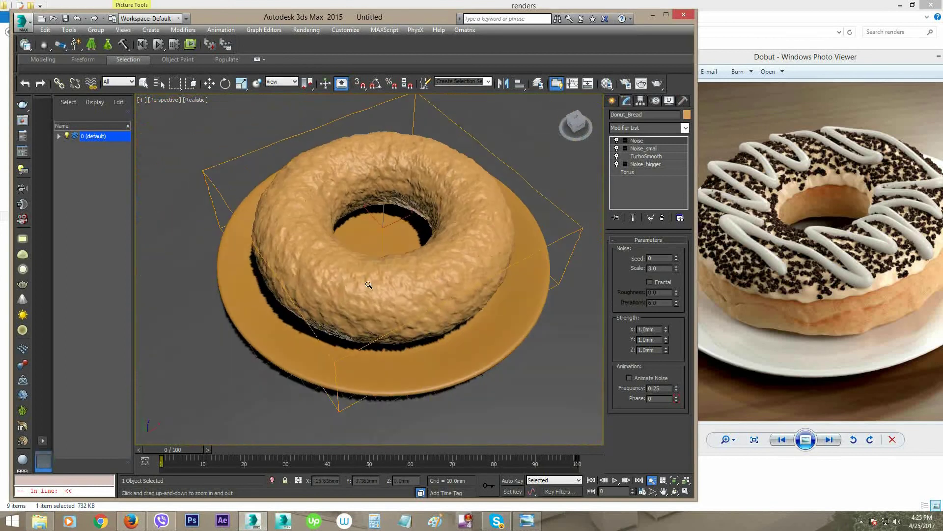
scroll(406, 252, "up", 8)
scroll(400, 275, "down", 5)
middle_click_drag(394, 294, 365, 295, "alt")
scroll(366, 297, "up", 3)
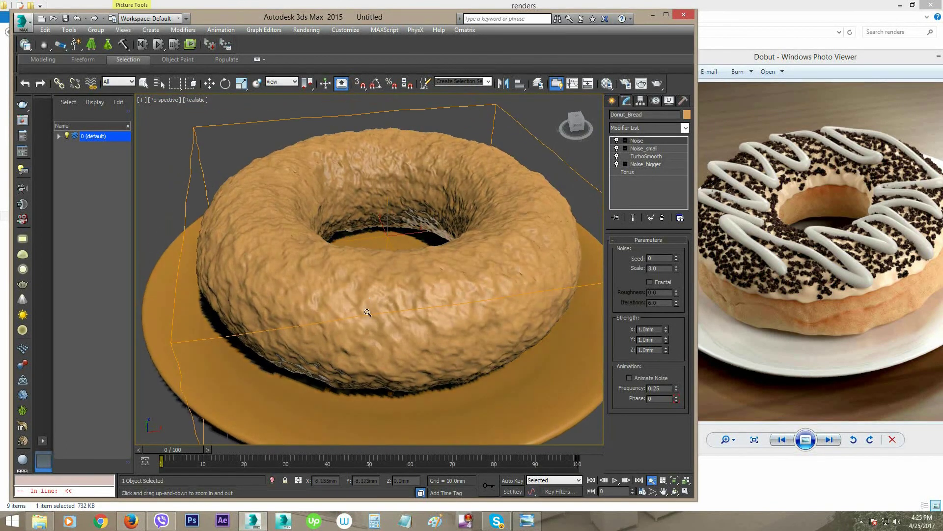
scroll(368, 307, "up", 2)
Step: Rename the new top Noise to 'Noise_in between' and compare its settings with Noise_small
right_click(637, 141)
left_click(654, 142)
type("_in between")
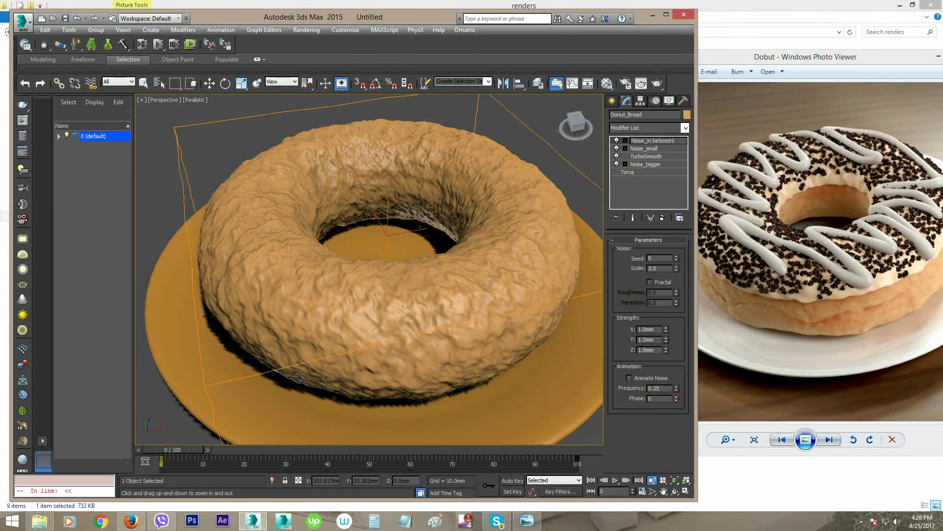
key("Return")
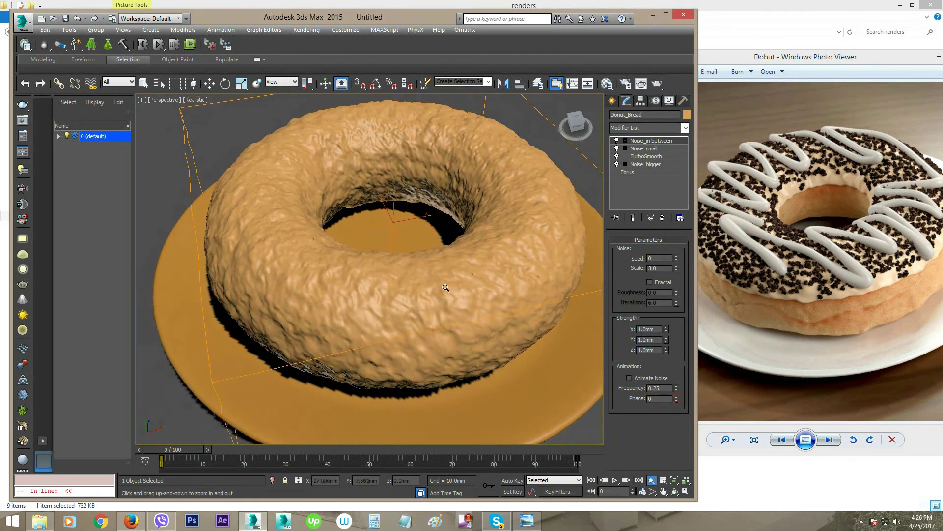
scroll(393, 296, "up", 2)
middle_click_drag(394, 296, 405, 282, "alt")
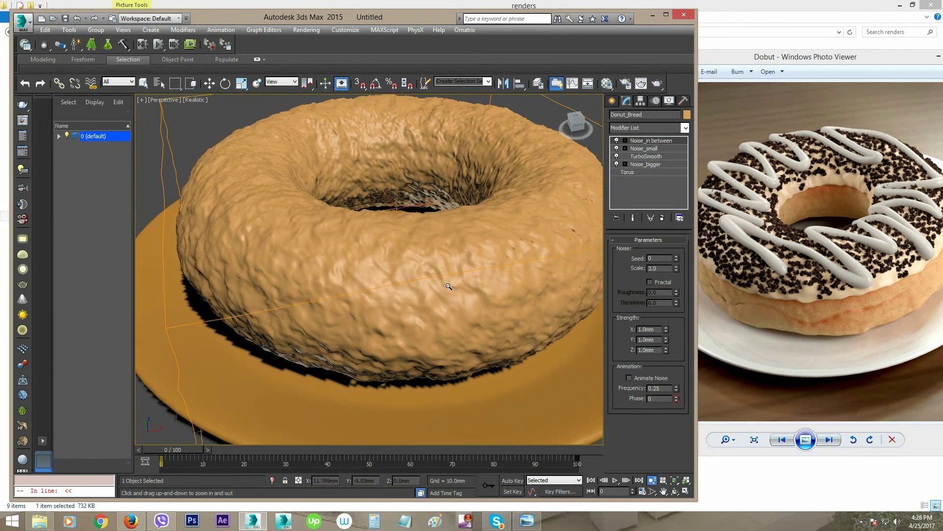
left_click(650, 151)
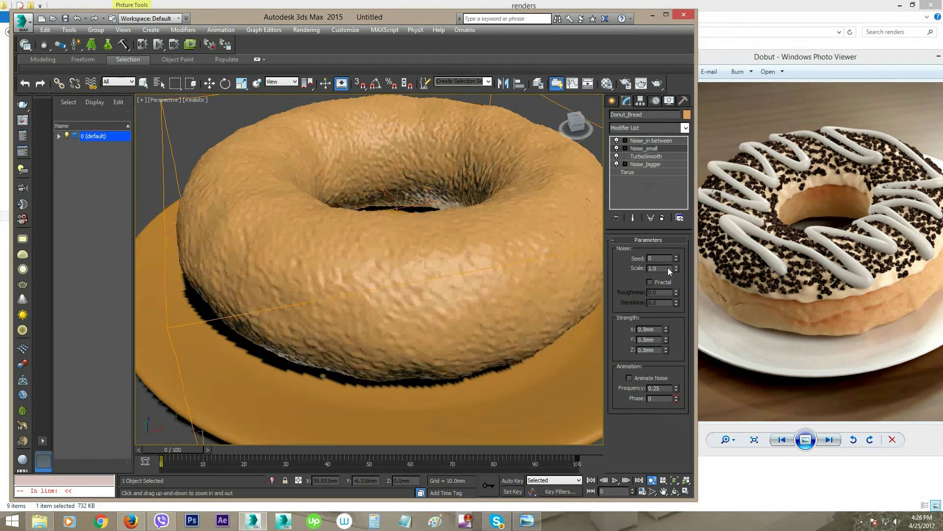
left_click(654, 141)
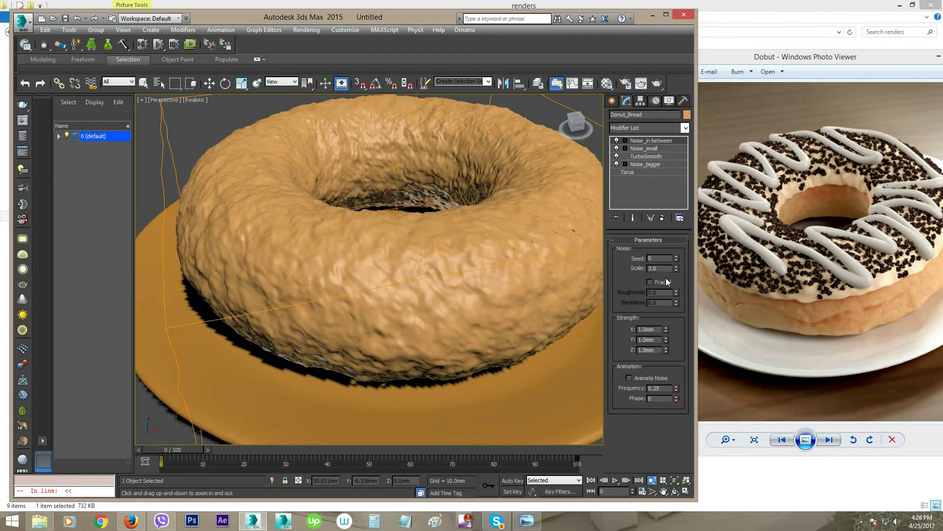
Step: Set Noise_in between's strength to 0.5mm on X, Y and Z and inspect the donut
double_click(648, 329)
type("0.5")
key("Return")
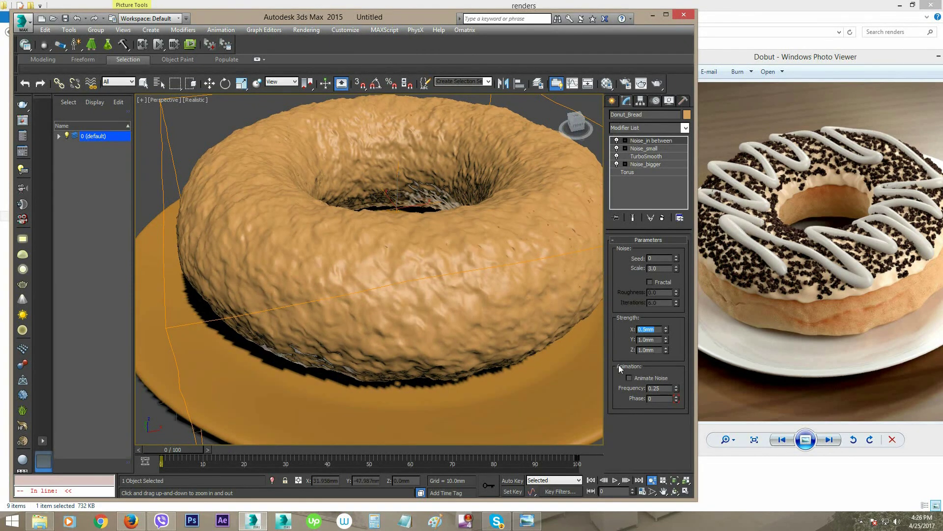
double_click(647, 340)
type("0.5")
key("Return")
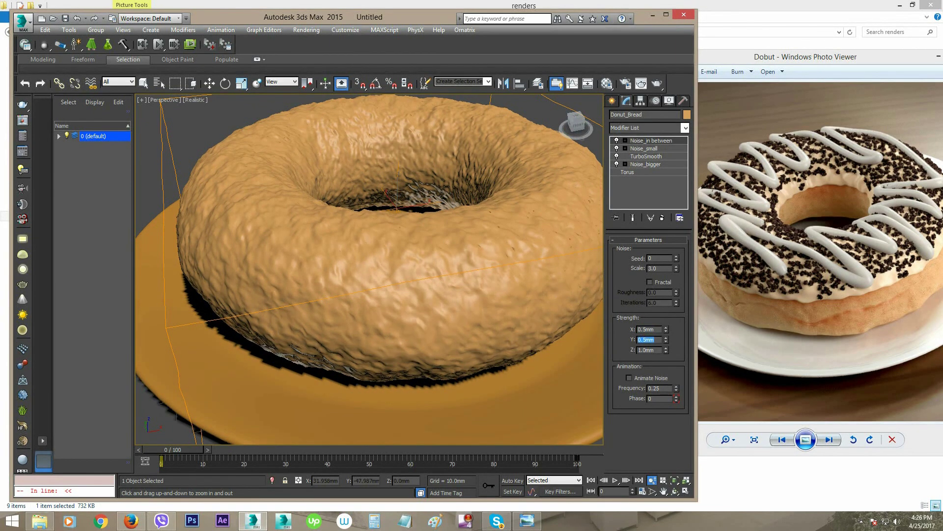
double_click(649, 350)
type("0.5")
key("Return")
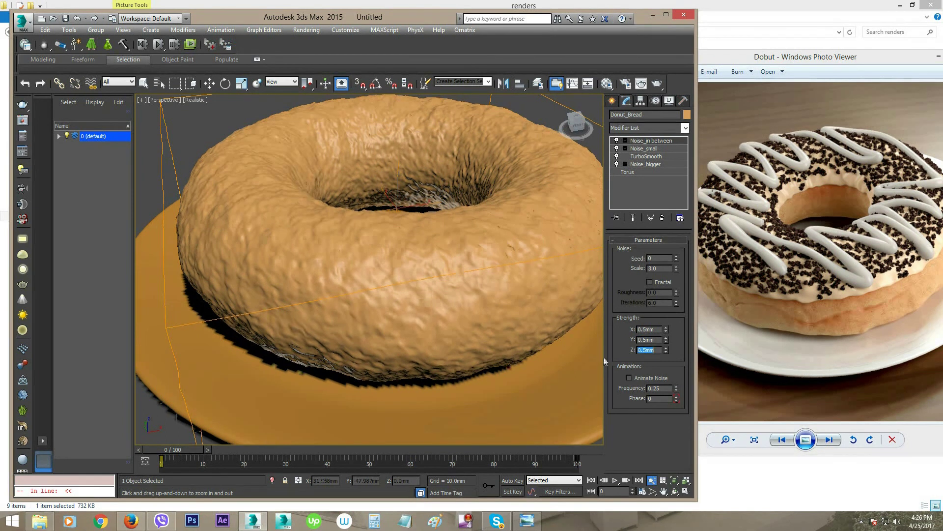
scroll(482, 344, "down", 2)
scroll(482, 344, "up", 3)
scroll(487, 295, "up", 3)
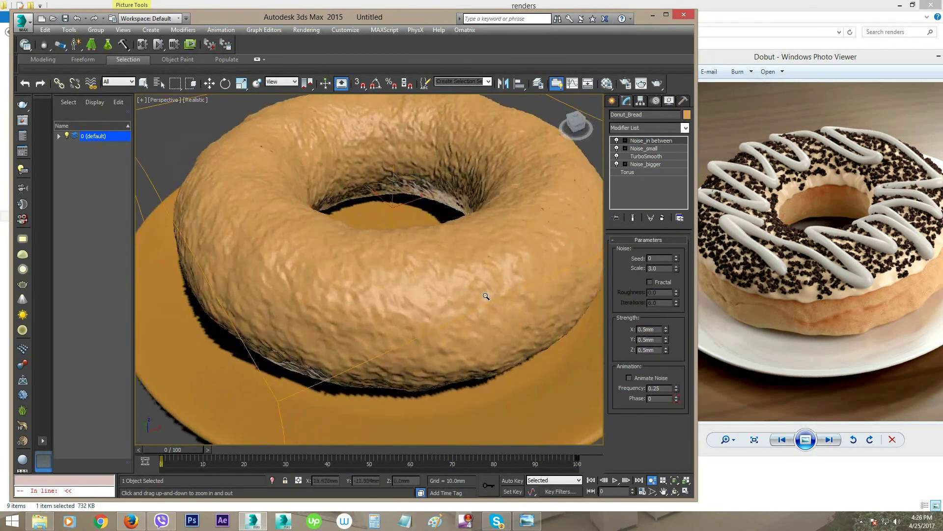
middle_click_drag(497, 285, 486, 290, "alt")
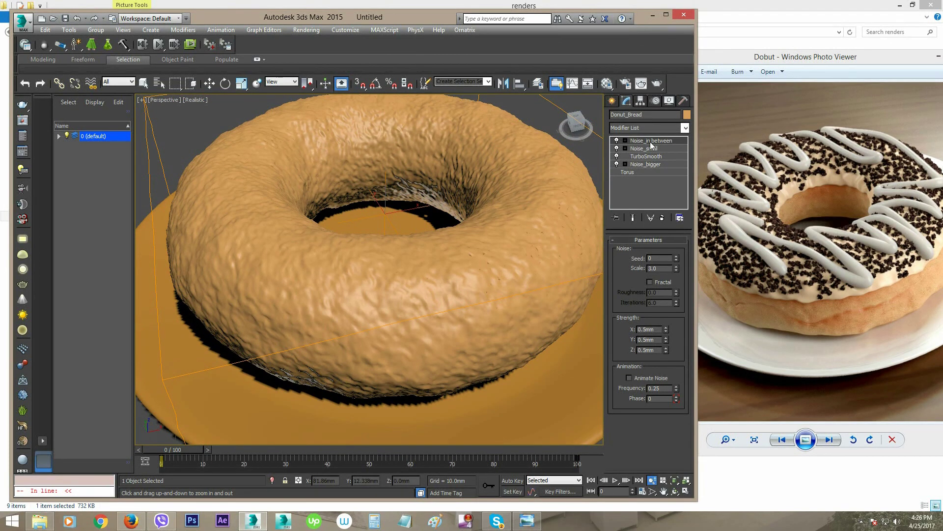
Step: Enable Fractal on the scale-3.0 noise, testing it on Noise_small but leaving that off
left_click(658, 284)
left_click(659, 284)
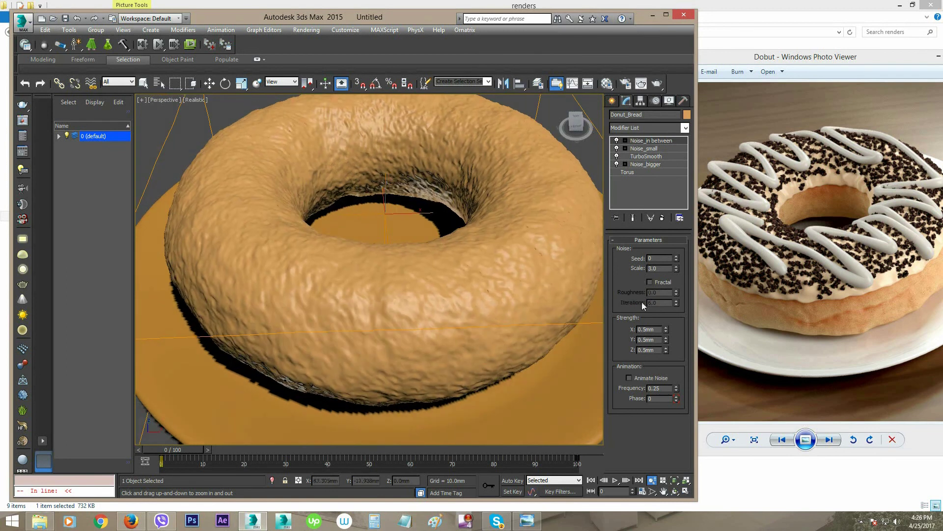
left_click(653, 284)
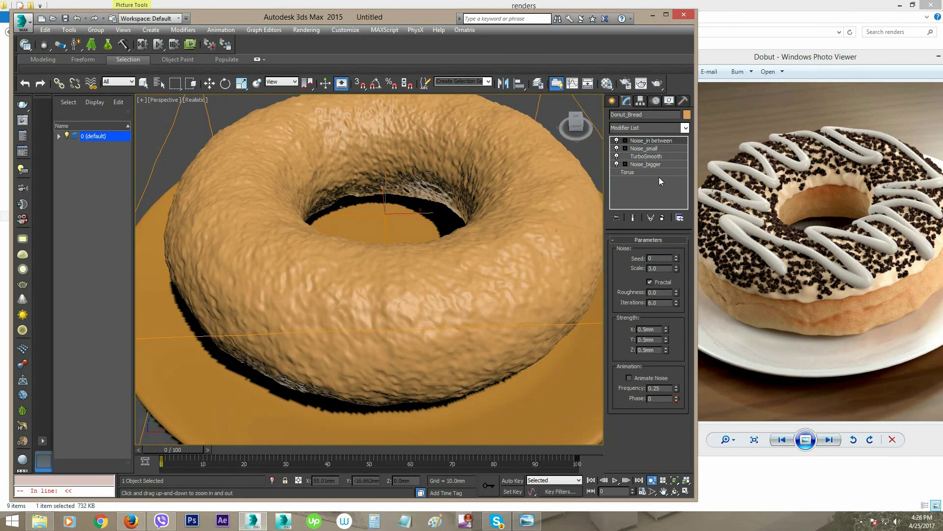
left_click(660, 151)
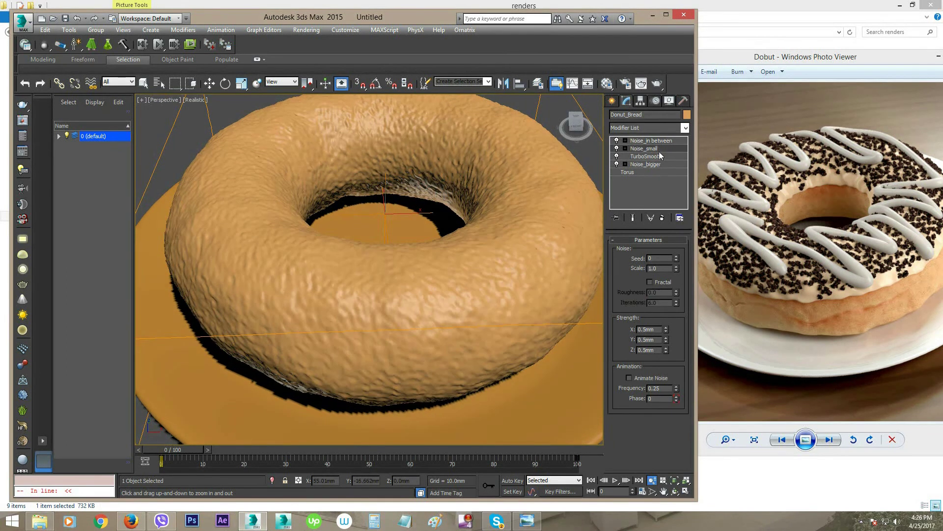
left_click(655, 282)
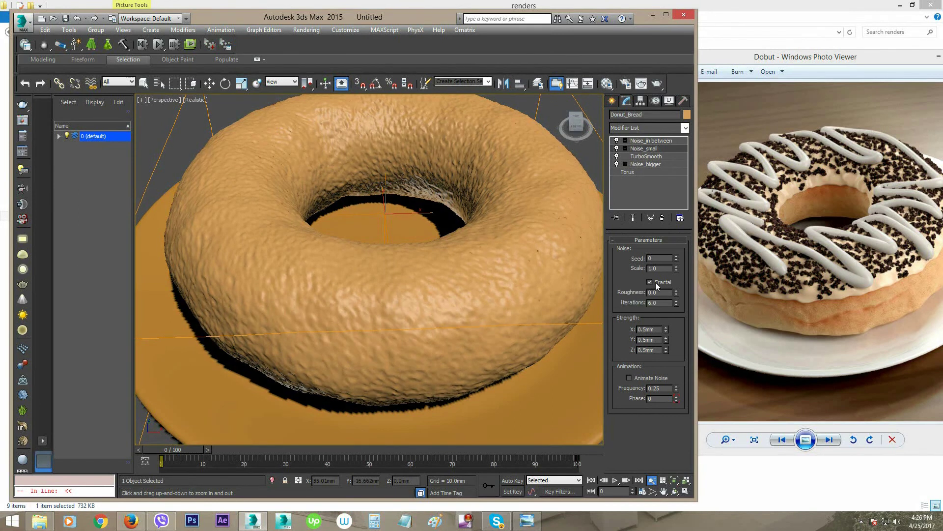
left_click(656, 283)
left_click(644, 148)
Step: Zoom and orbit around the donut, then toggle Noise_in between's effect to compare
mouse_move(512, 246)
left_mouse_down()
mouse_move(408, 331)
mouse_move(396, 299)
left_mouse_up()
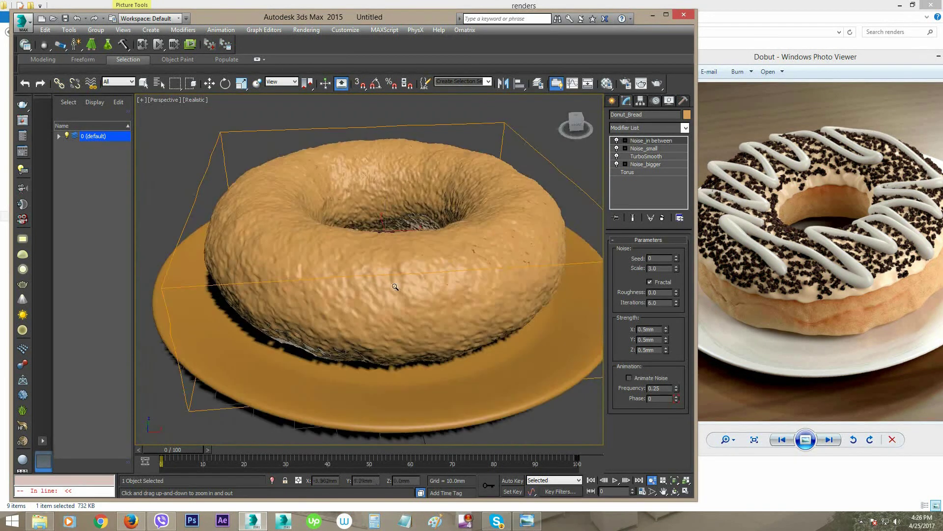
left_click_drag(396, 299, 391, 290)
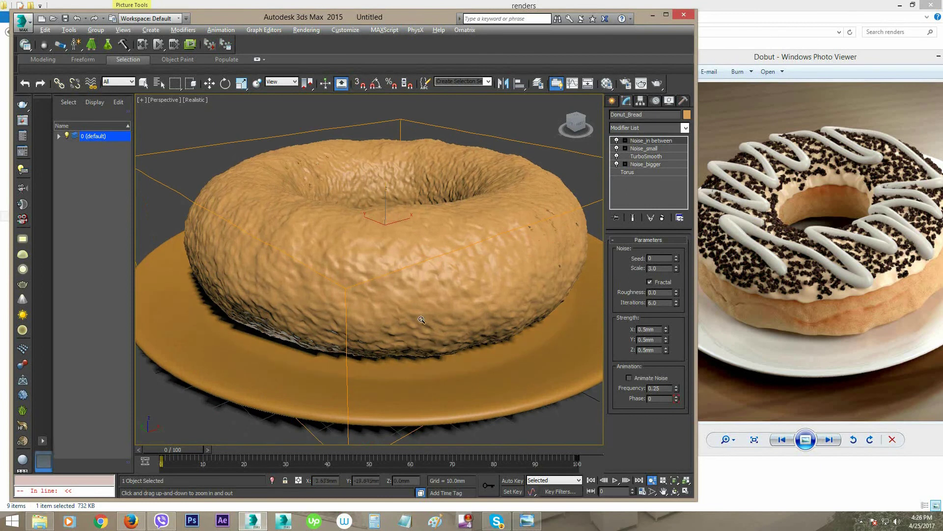
middle_click_drag(422, 317, 400, 321, "alt")
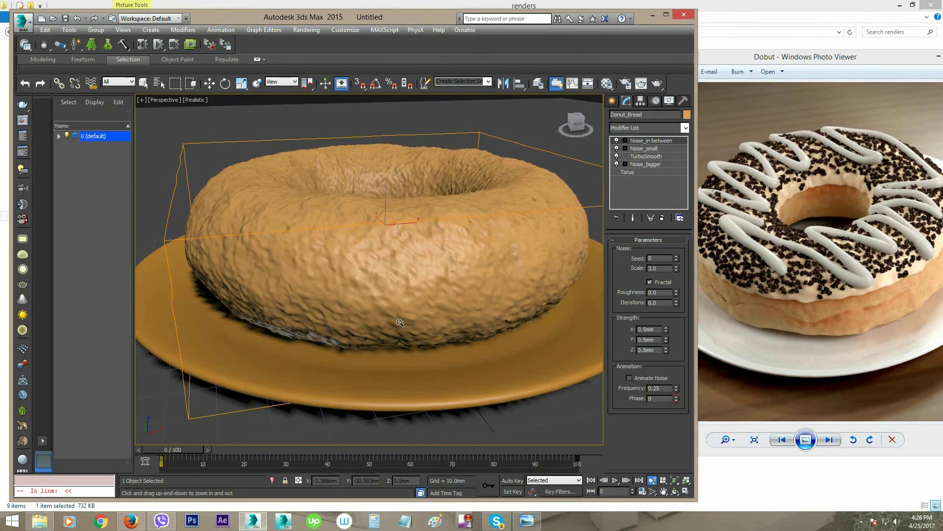
middle_click_drag(400, 323, 484, 301, "alt")
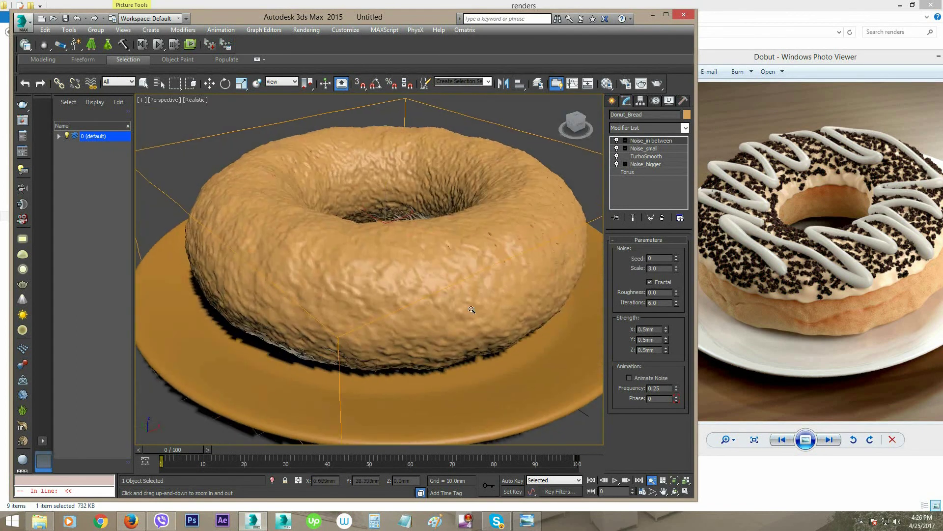
left_click(617, 140)
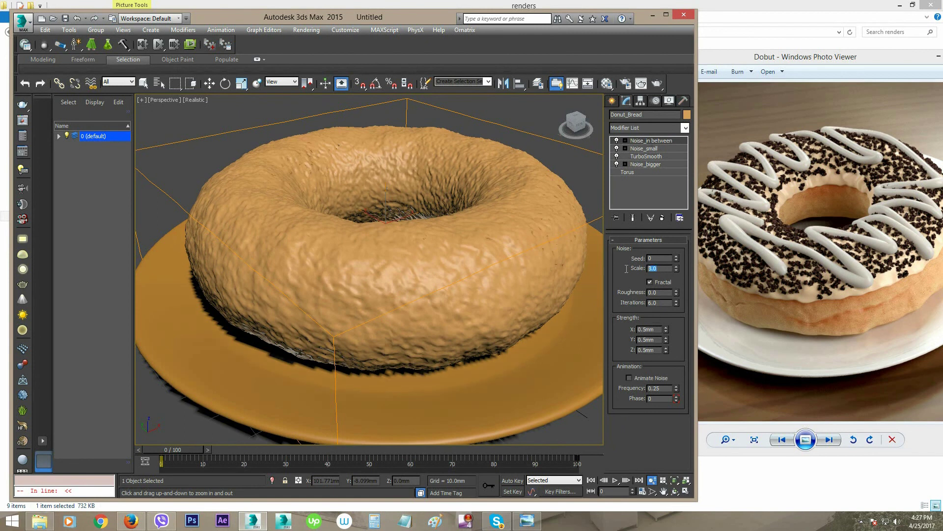
Step: Set the noise Scale to 5.0, orbit closer, and switch the viewport to Wireframe with F3
type("5")
key("Return")
mouse_move(477, 360)
middle_mouse_down("alt")
mouse_move(462, 369)
mouse_move(435, 336)
mouse_move(441, 306)
middle_mouse_up("alt")
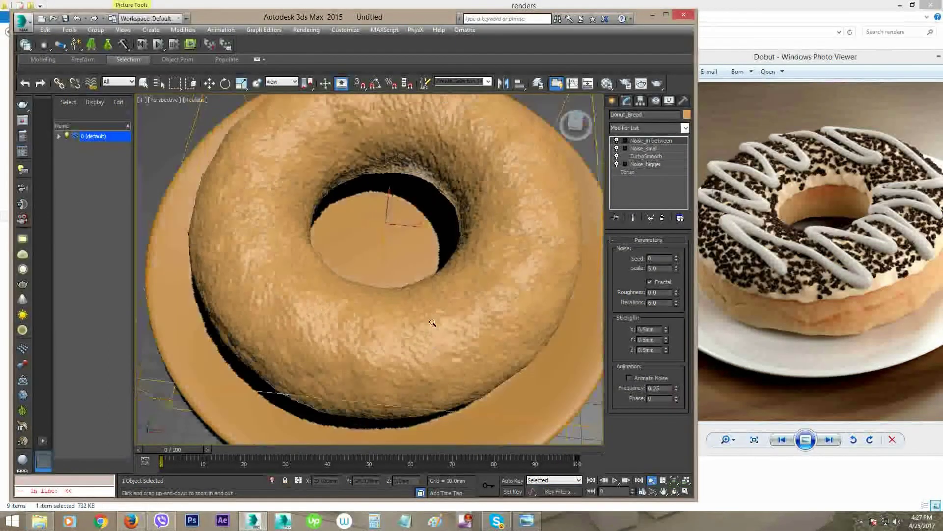
left_click_drag(441, 307, 455, 308)
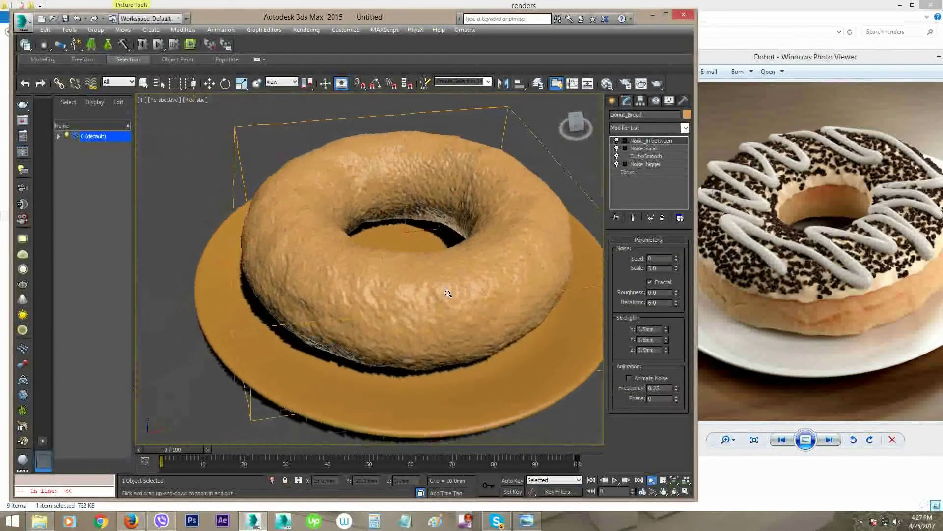
middle_click_drag(455, 308, 382, 273, "alt")
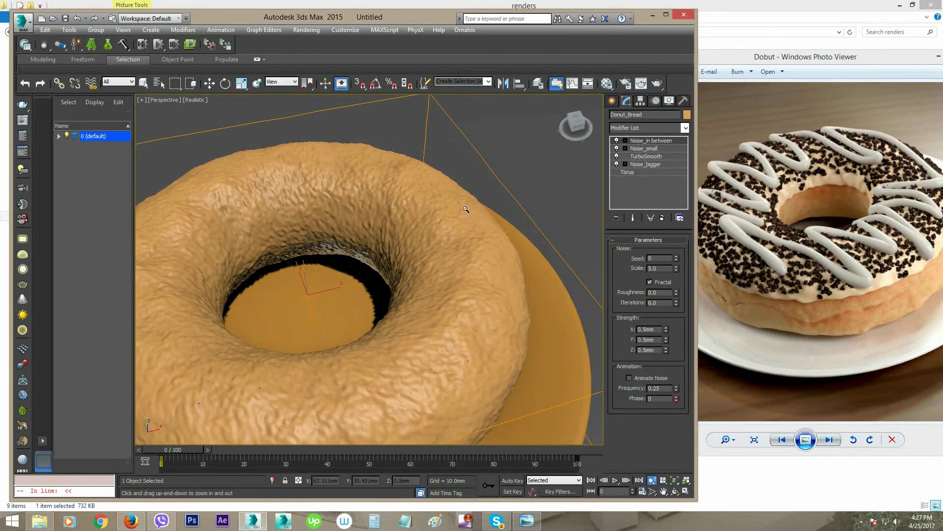
middle_click_drag(374, 271, 437, 249, "alt")
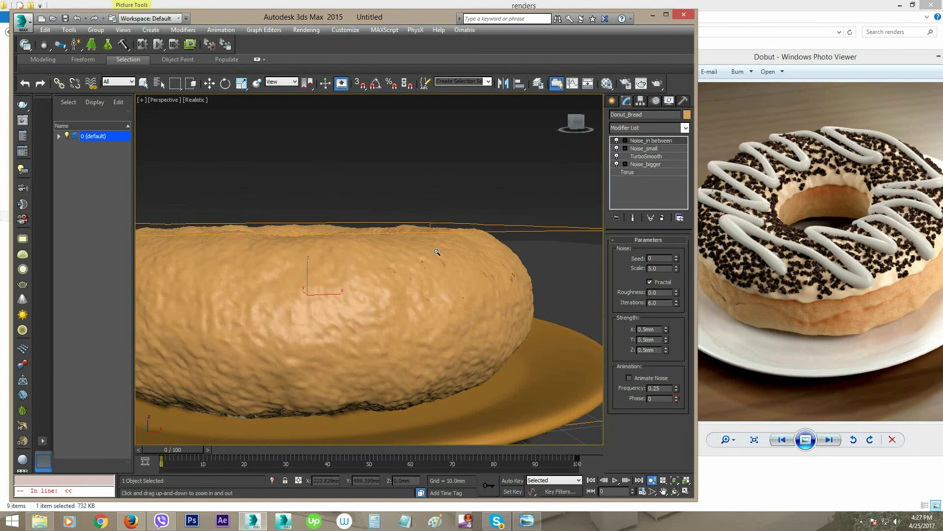
key("F3")
Step: Zoom out to the whole donut on its plate and enlarge the reference donut photo
scroll(427, 273, "up", 5)
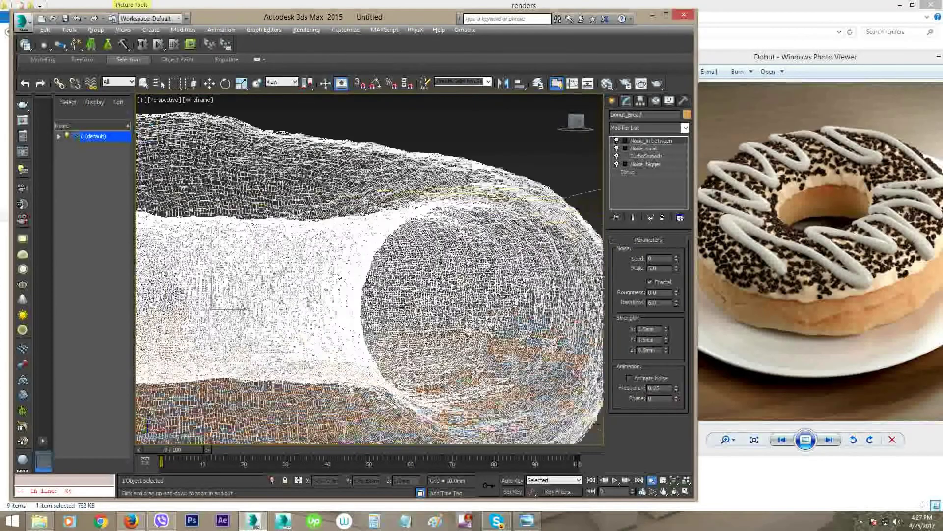
scroll(426, 273, "down", 5)
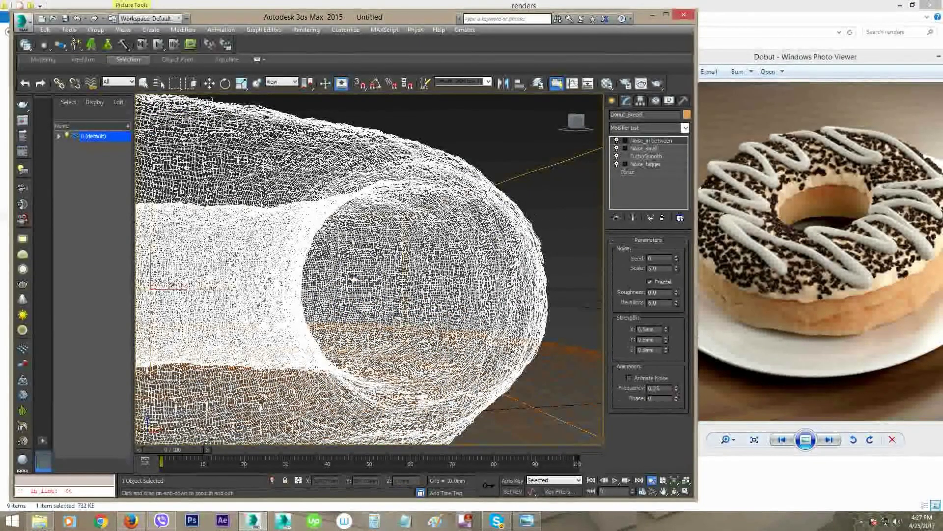
left_click_drag(374, 197, 358, 327)
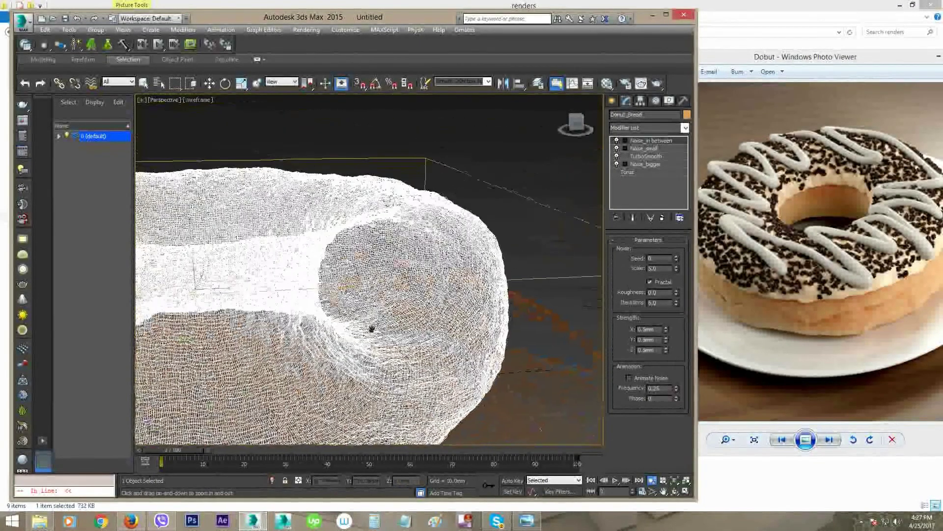
left_click(895, 312)
scroll(845, 304, "up", 3)
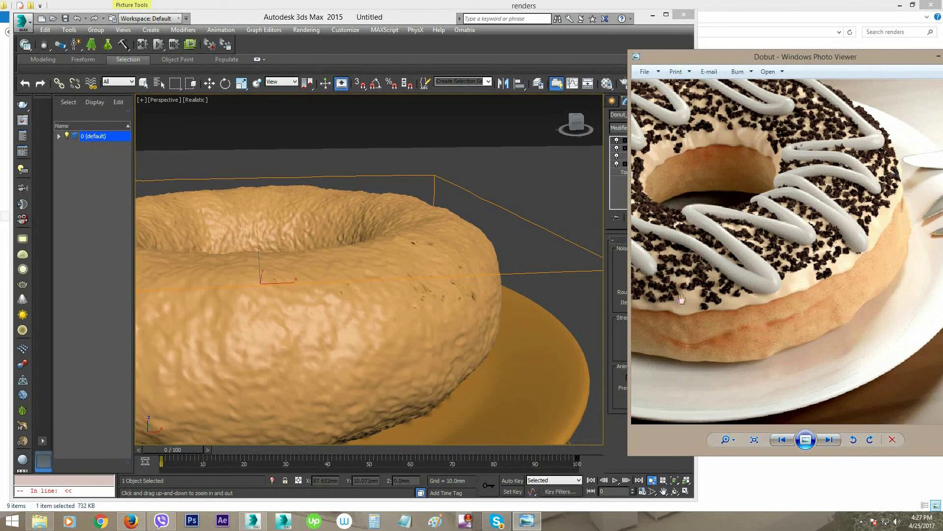
Step: Return to the 3ds Max scene and orbit to a higher view of the donut
left_click(432, 233)
key("z")
scroll(432, 233, "up", 5)
scroll(431, 232, "down", 4)
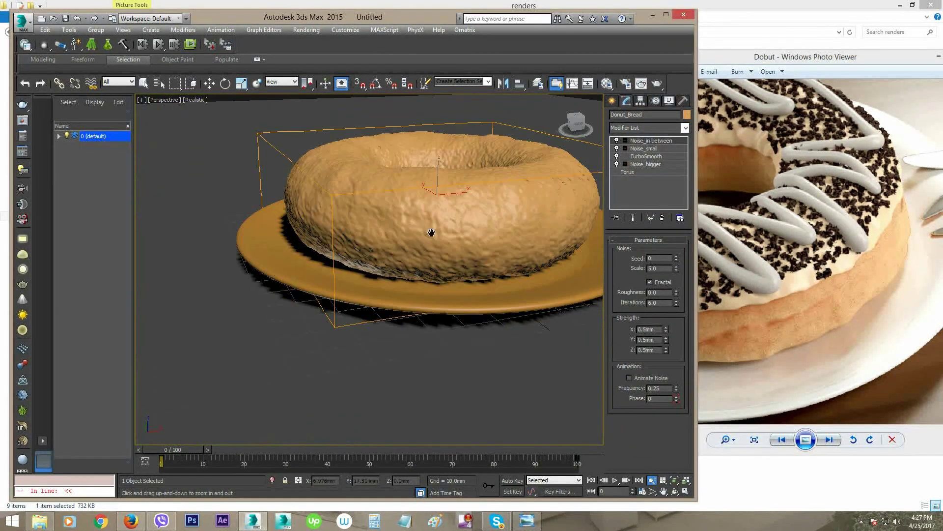
middle_click_drag(432, 232, 405, 274, "alt")
scroll(404, 273, "up", 2)
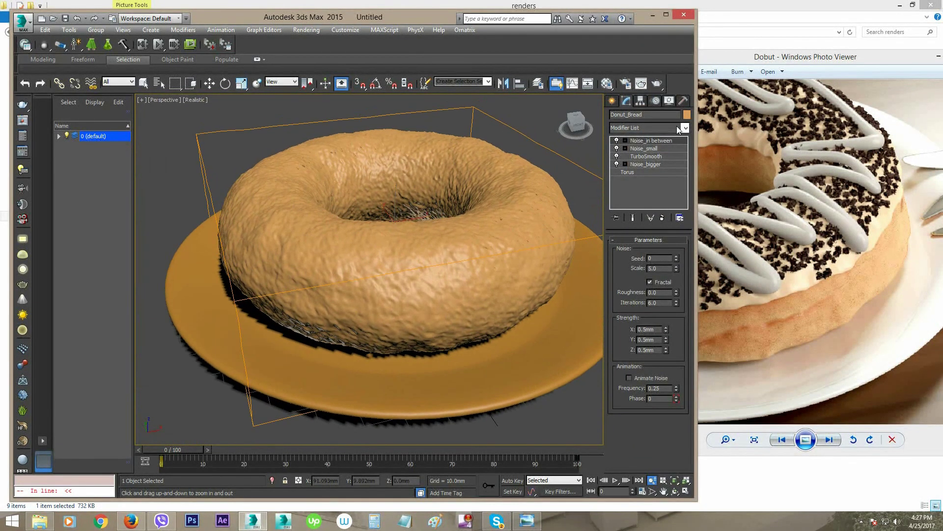